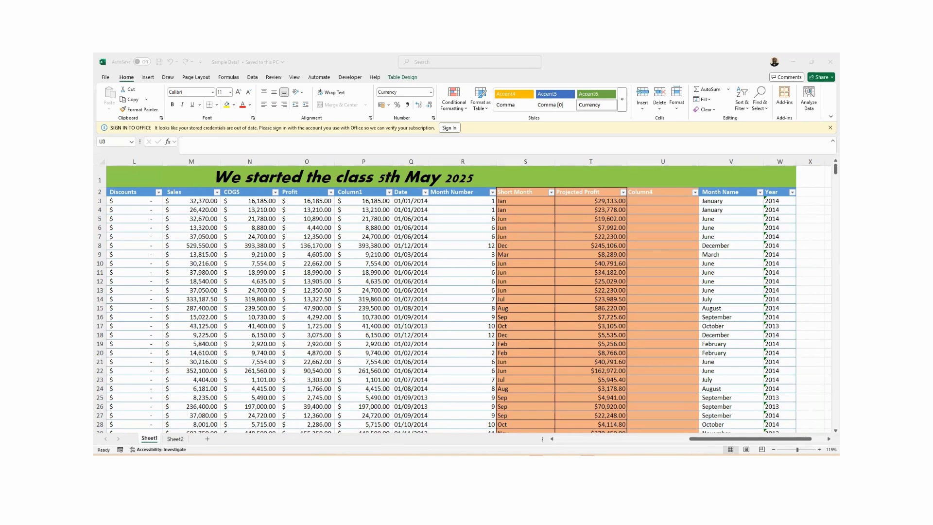
Step: Make the value in cell Z2 bold
mouse_move(751, 439)
mouse_down()
mouse_move(733, 439)
mouse_move(764, 439)
mouse_up()
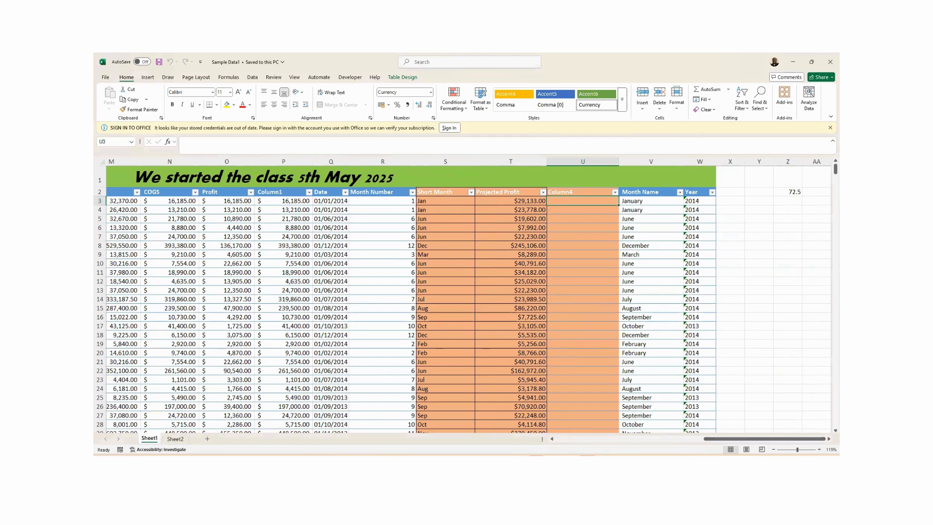
click(793, 193)
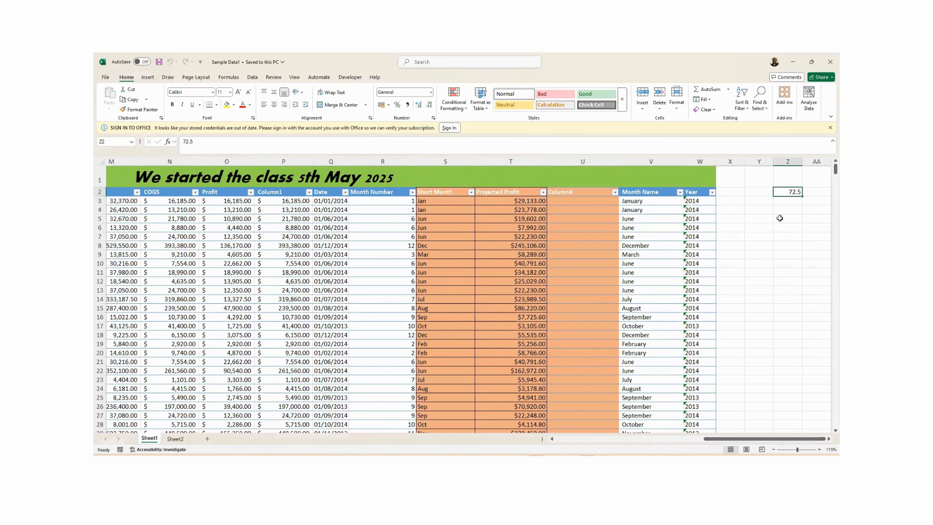
click(173, 105)
scroll(746, 214, up, 4)
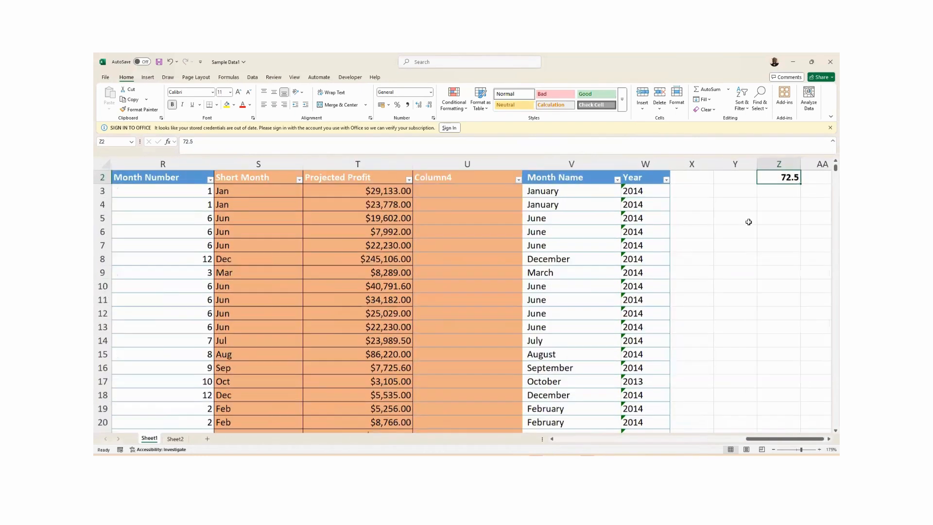
scroll(749, 221, up, 1)
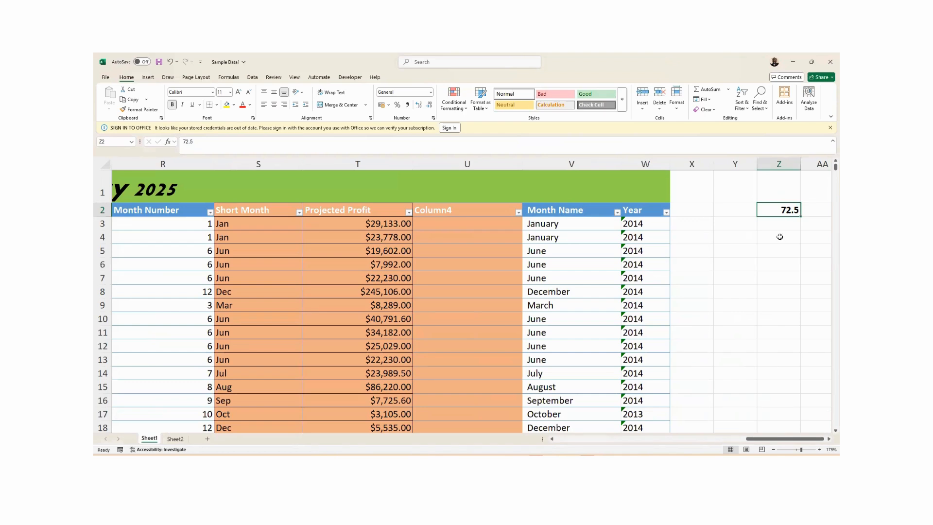
Step: Rename the Column4 header in cell U2 as Projection
click(456, 211)
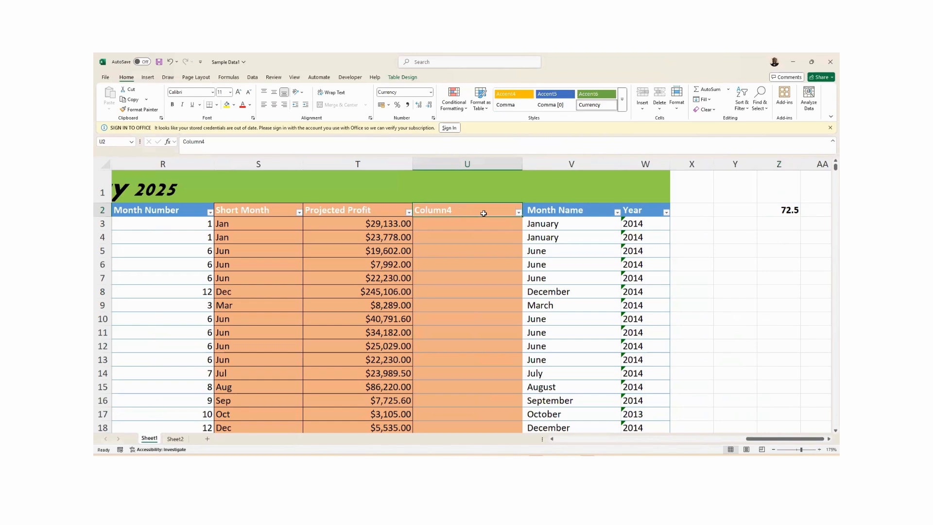
text(Project)
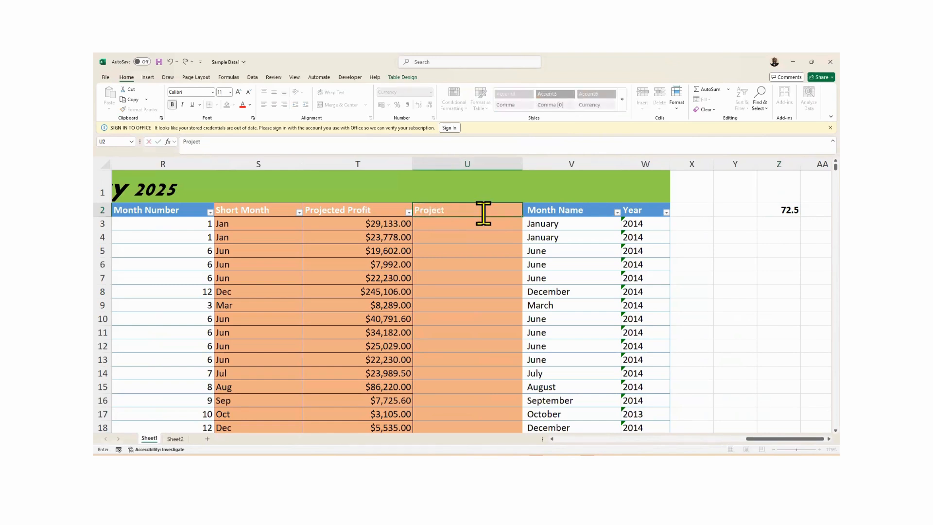
text(ion)
key(Return)
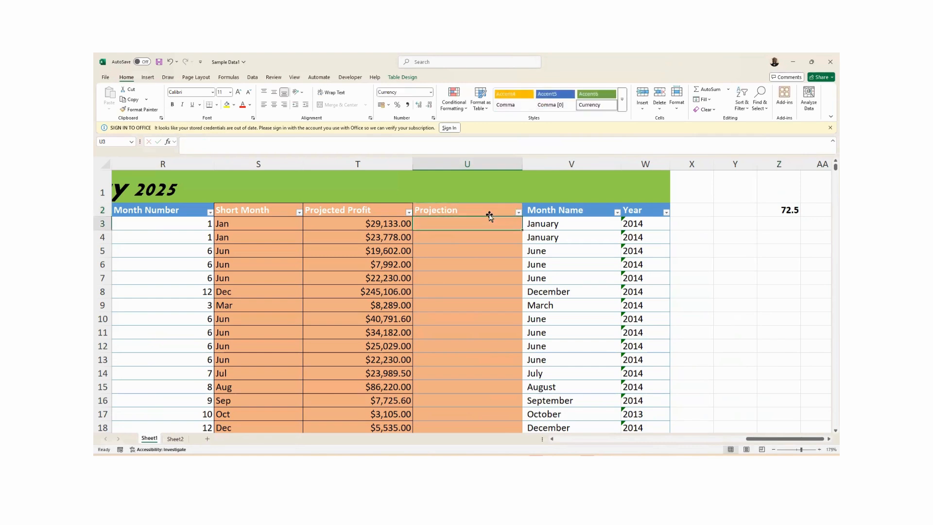
Step: Fill the Projection column of the table with a darker blue theme colour
click(467, 164)
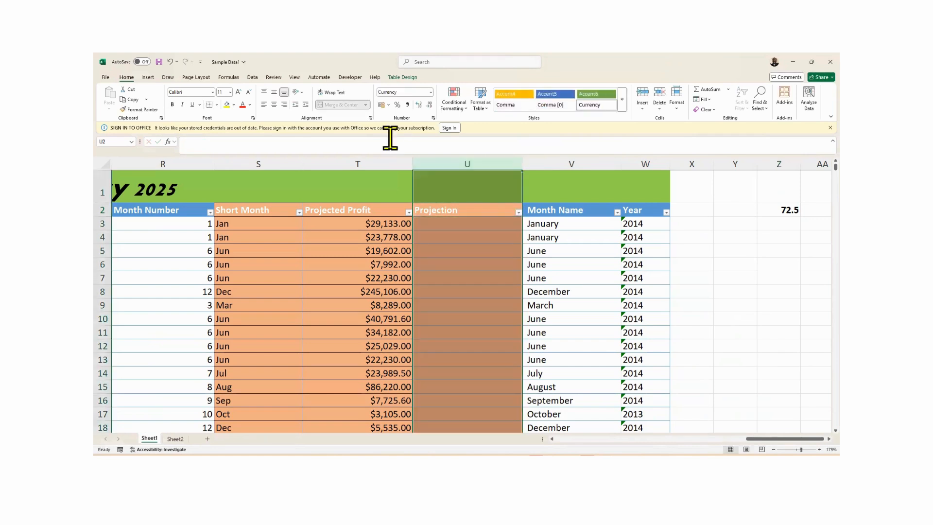
click(234, 105)
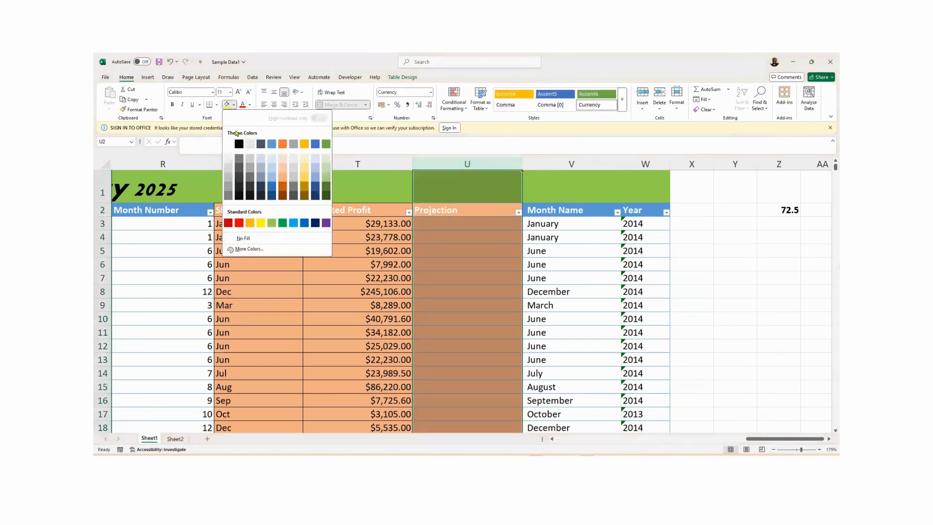
click(272, 188)
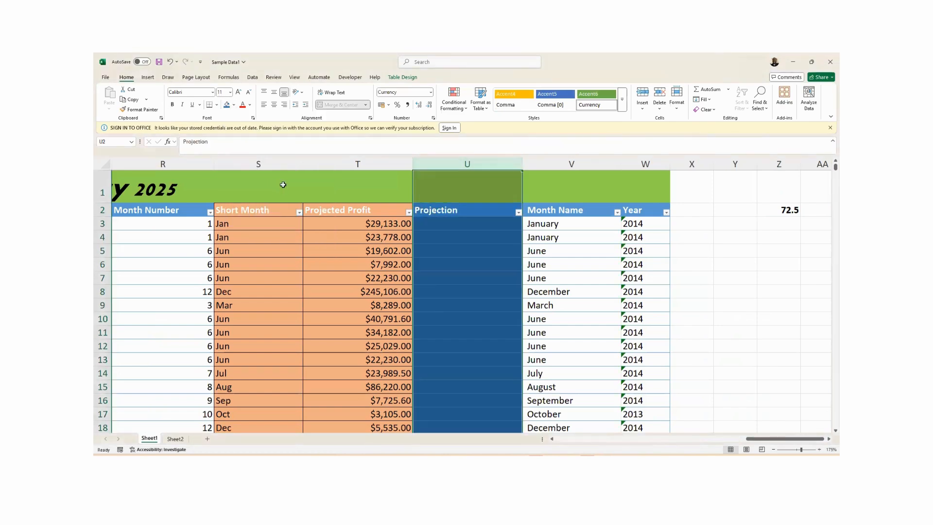
click(438, 222)
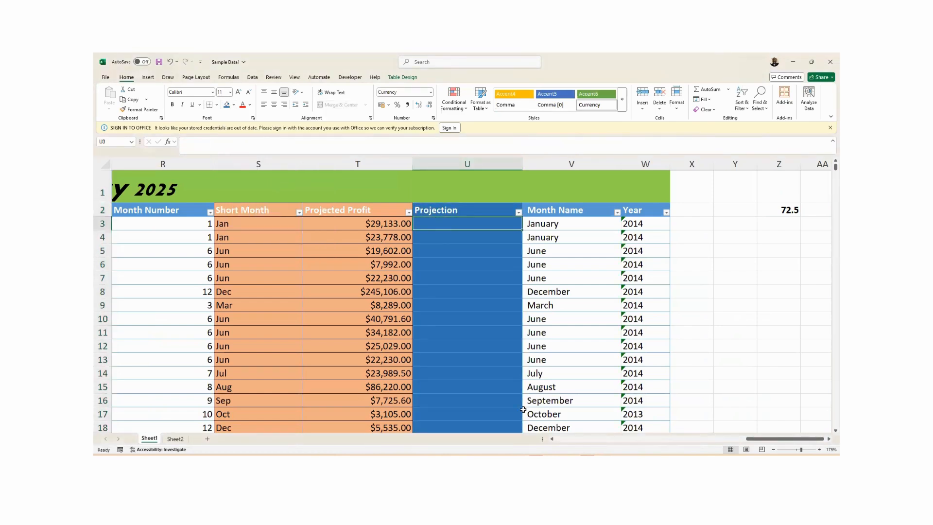
Step: Review the Profit values in column O and the multiplier in cell Z2 as inputs for the Projection calculation
scroll(523, 410, left, 5)
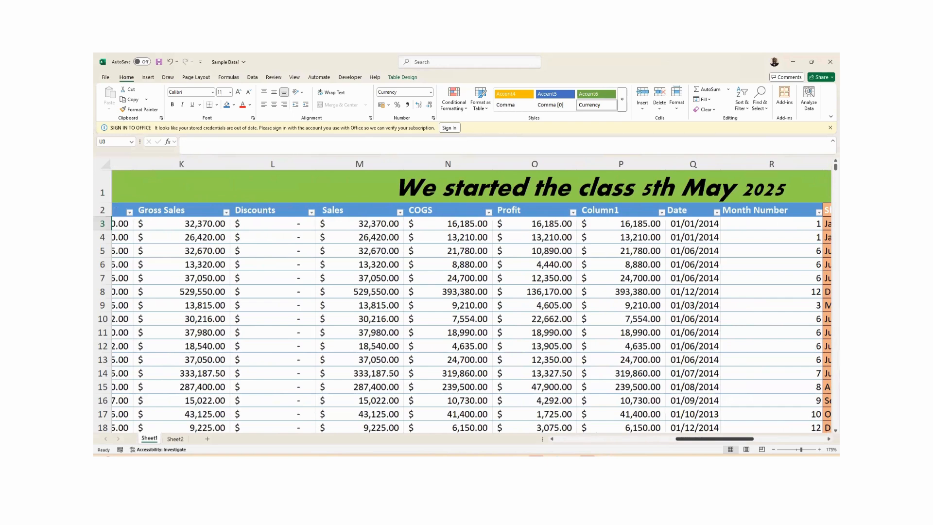
scroll(471, 296, right, 5)
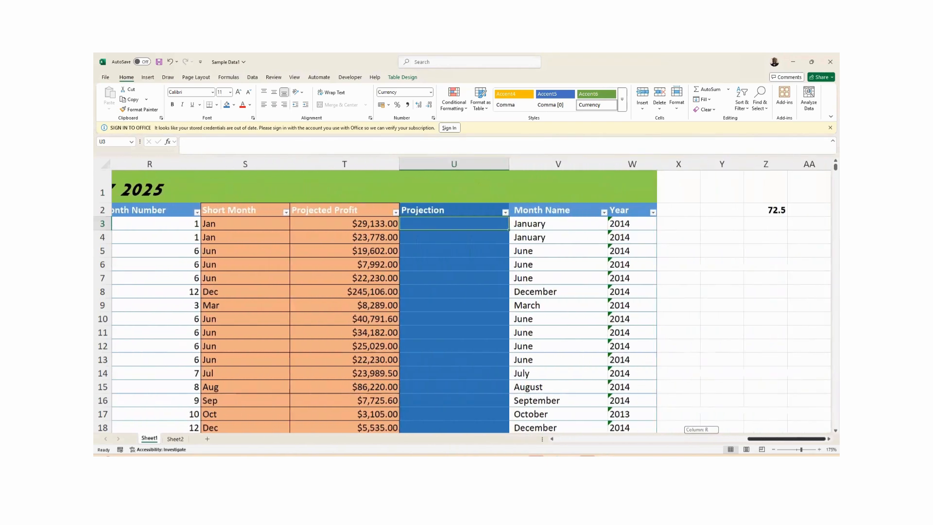
click(773, 210)
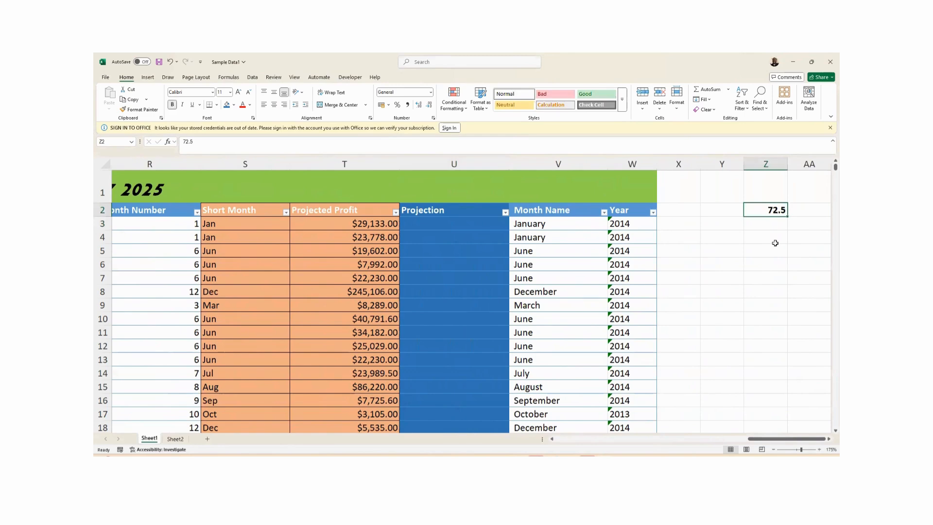
drag(773, 443, 724, 437)
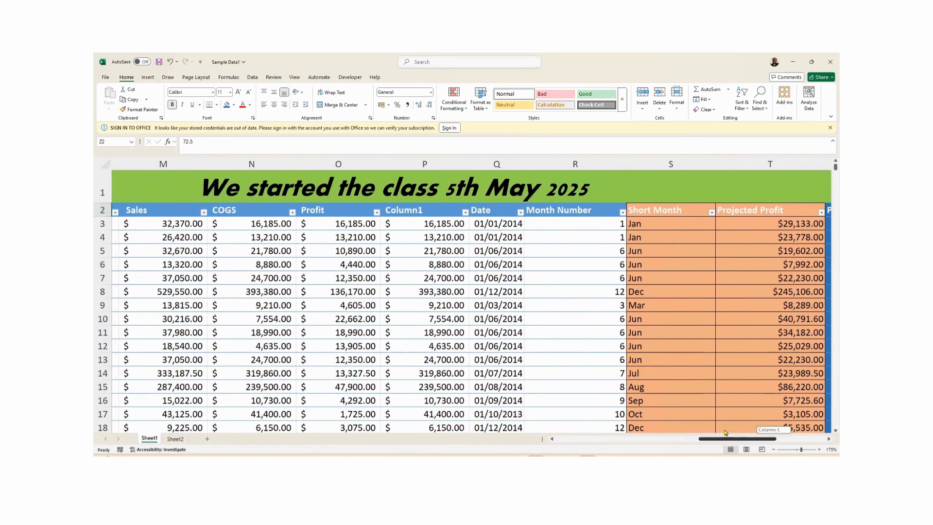
click(352, 223)
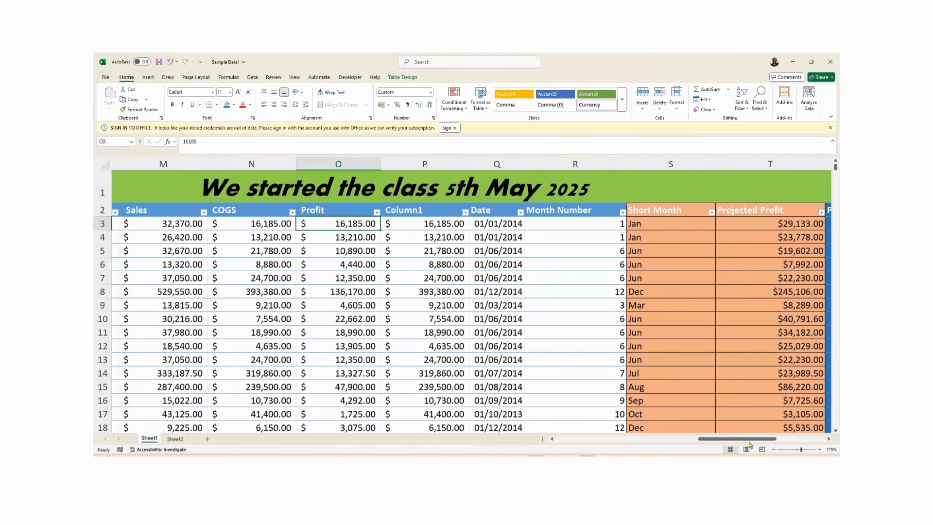
drag(750, 440, 801, 439)
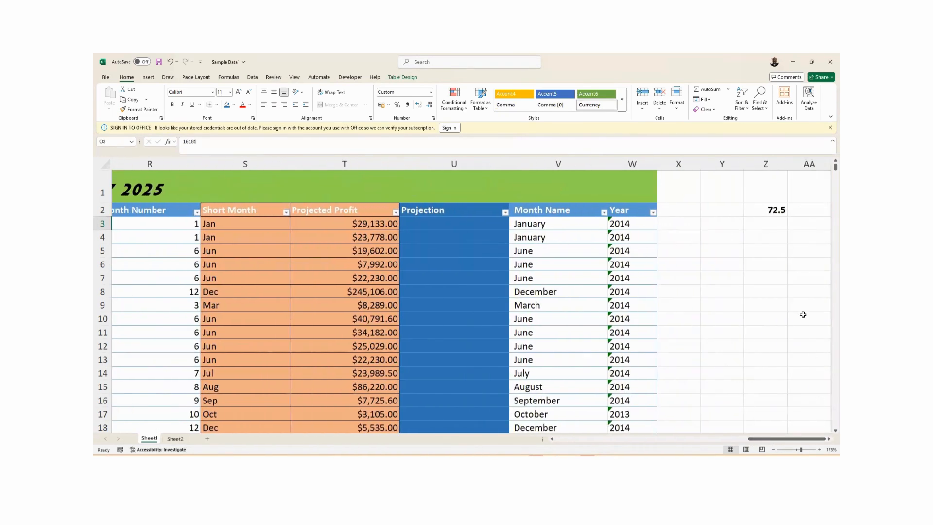
click(776, 209)
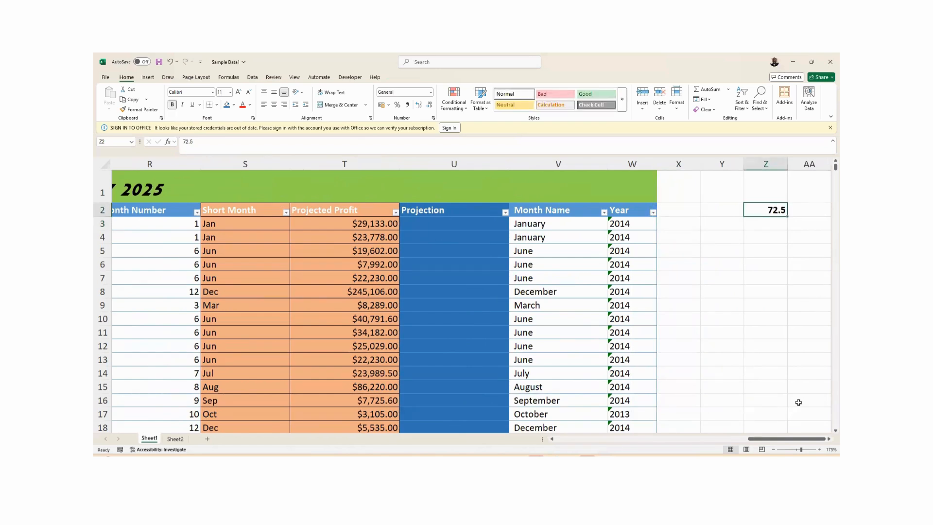
drag(791, 439, 780, 439)
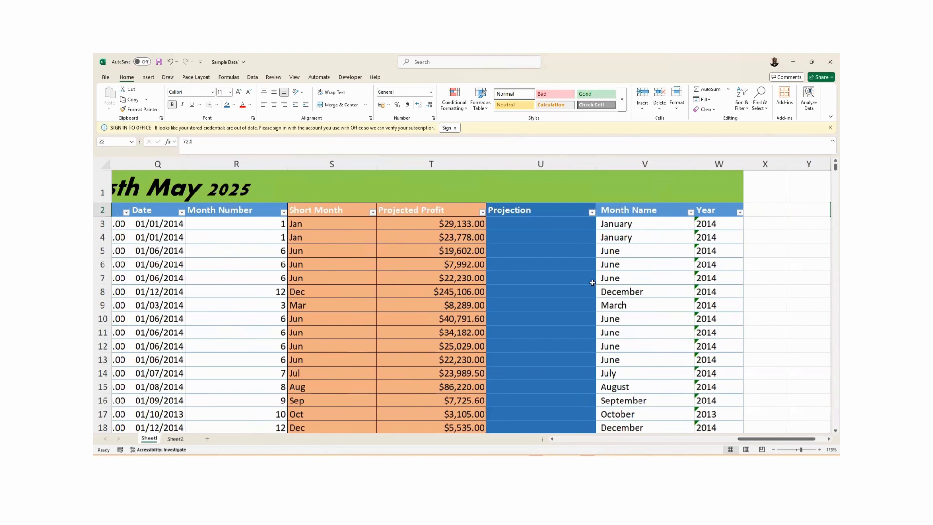
click(530, 227)
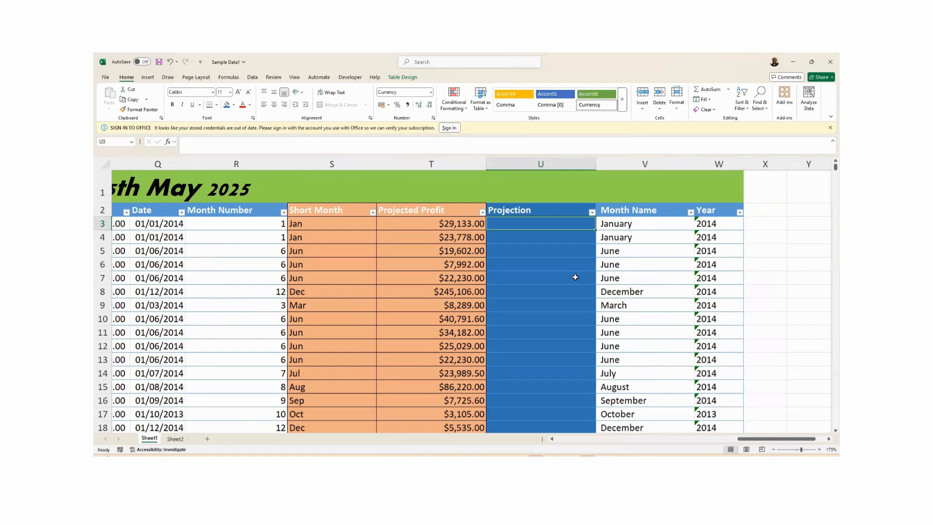
text(=)
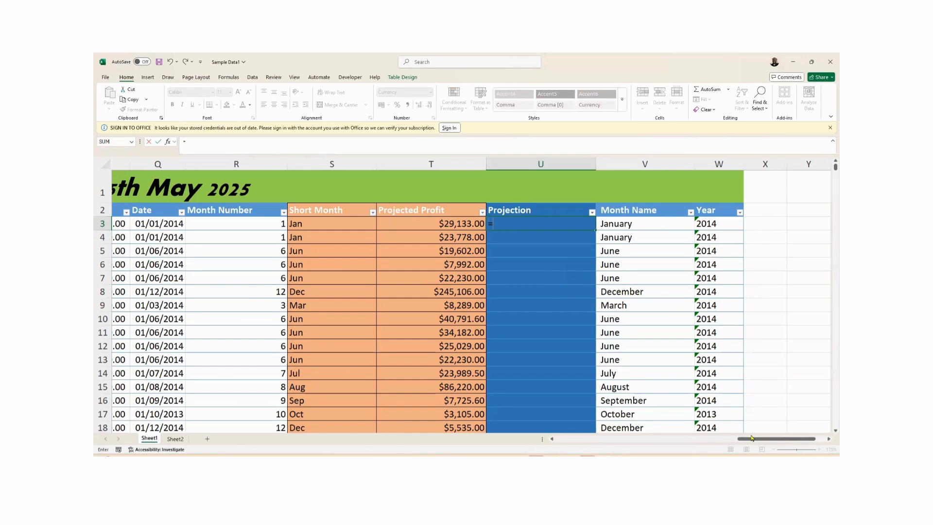
drag(753, 439, 728, 440)
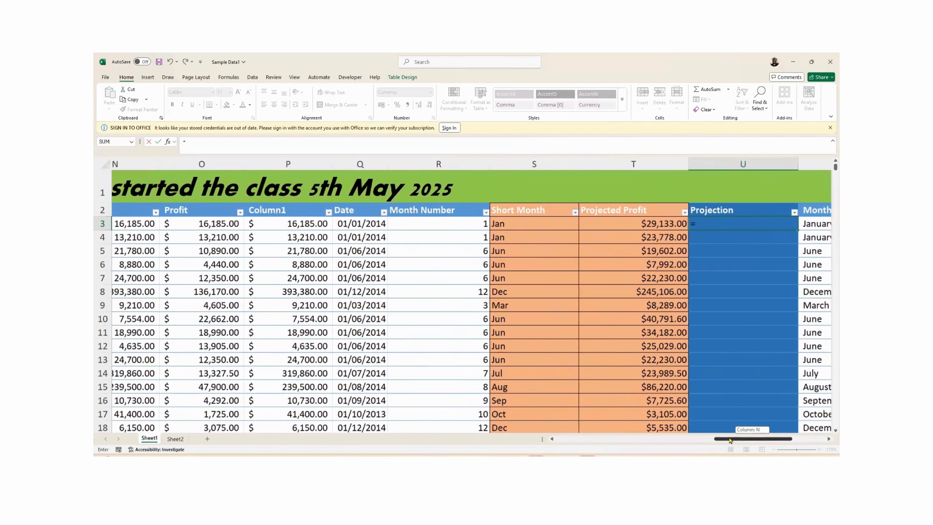
click(214, 224)
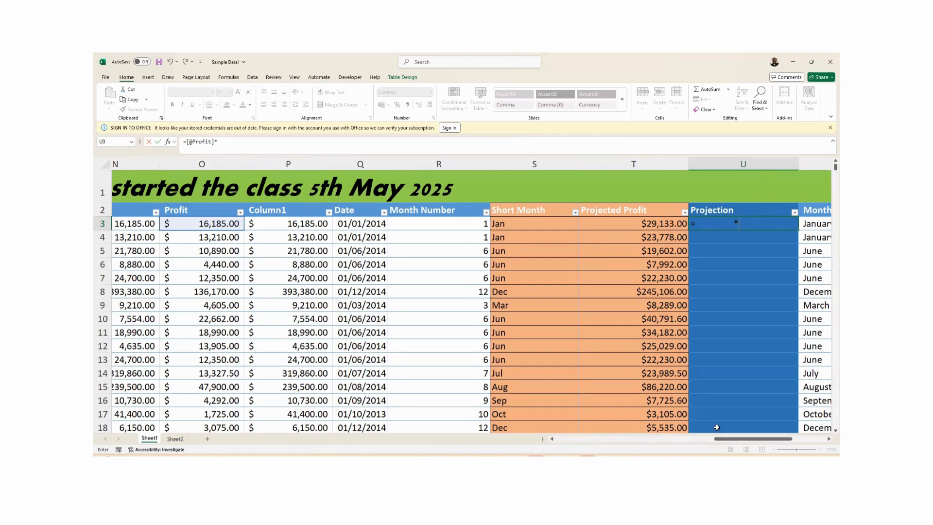
drag(718, 439, 746, 439)
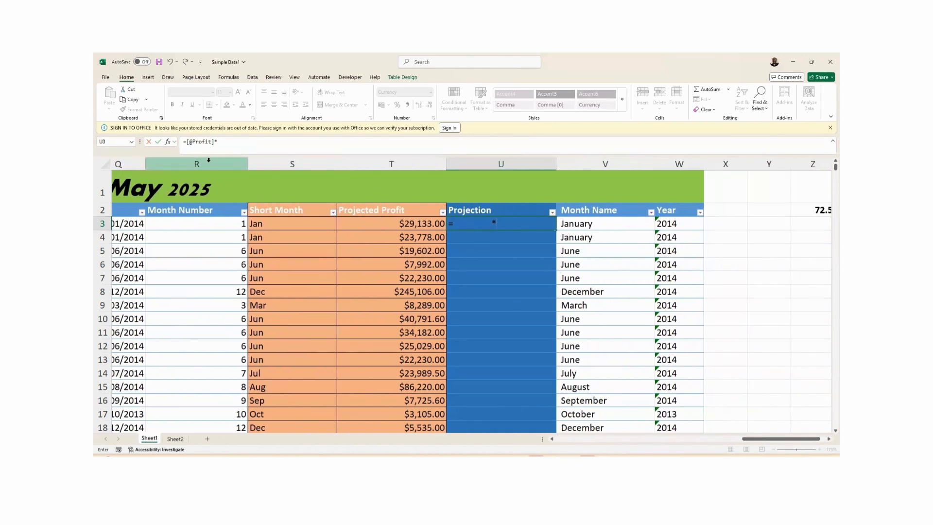
drag(760, 439, 766, 439)
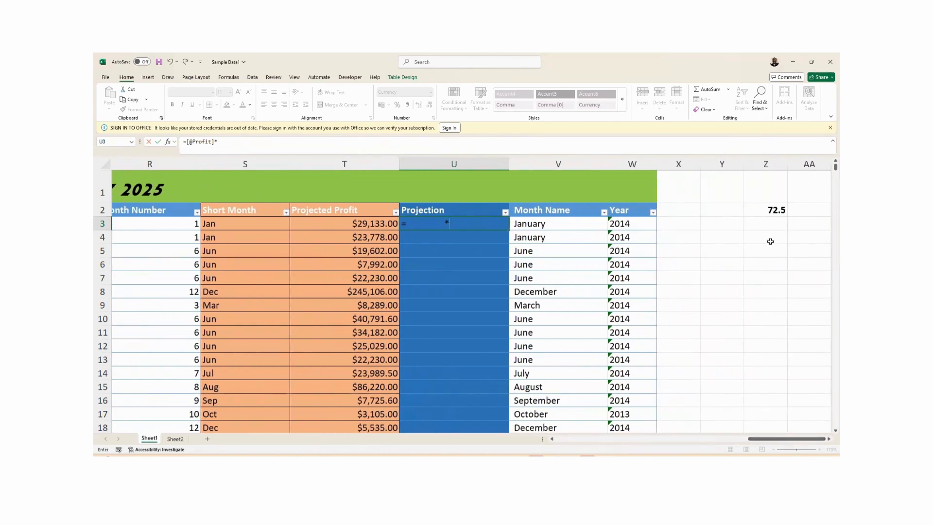
click(775, 210)
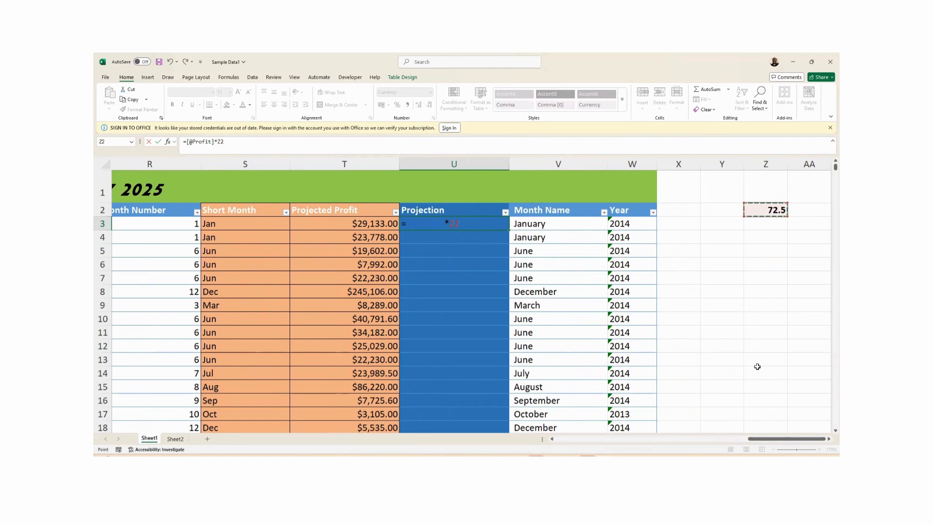
key(Return)
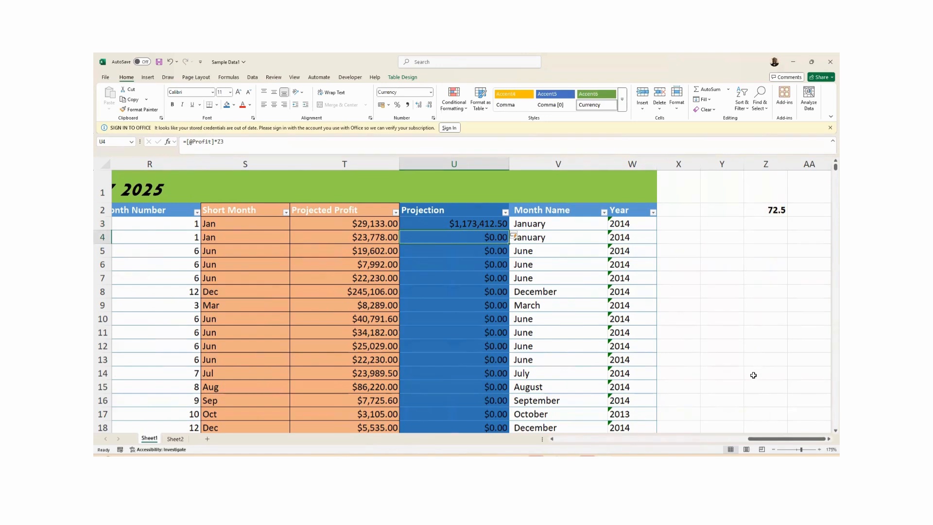
Step: Compare the Projection formulas in U3 and U4 with the Profit column and the referenced cells Z2 and Z3
click(475, 224)
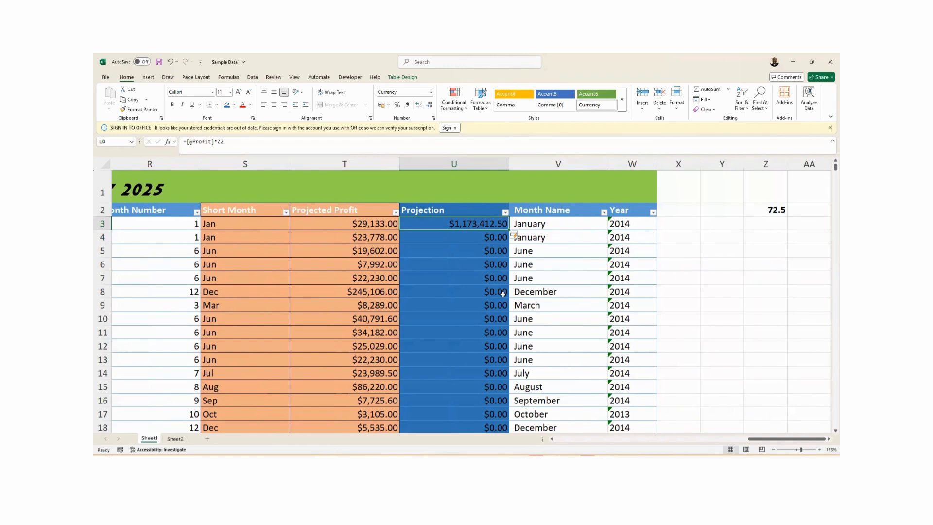
drag(764, 439, 727, 439)
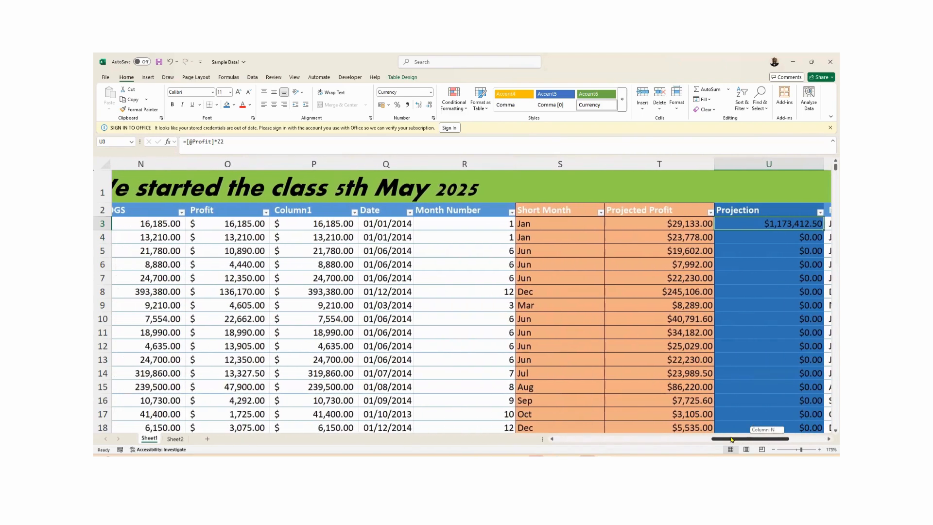
click(227, 164)
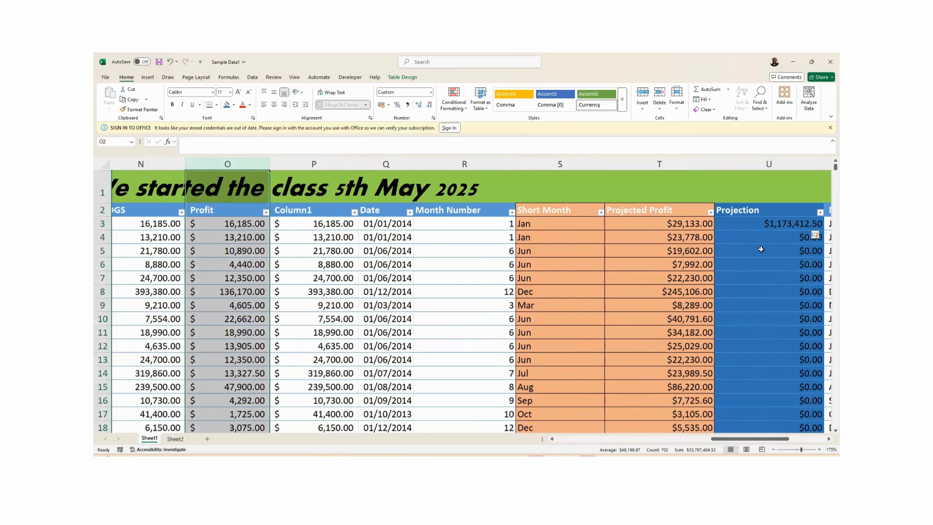
drag(751, 439, 791, 440)
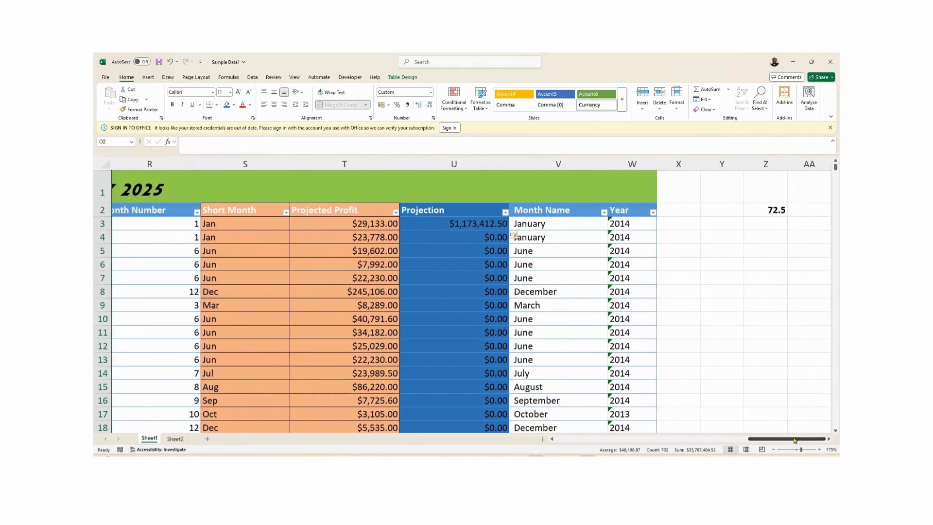
click(466, 222)
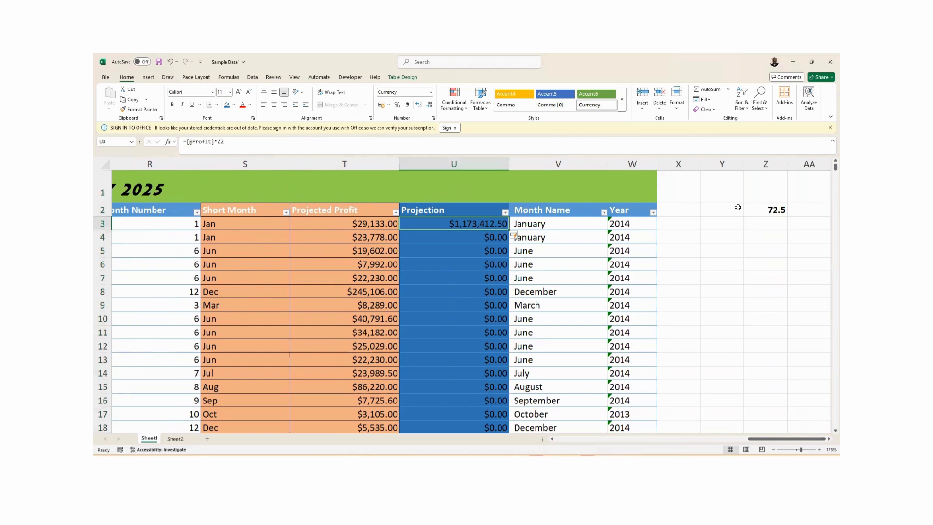
click(481, 238)
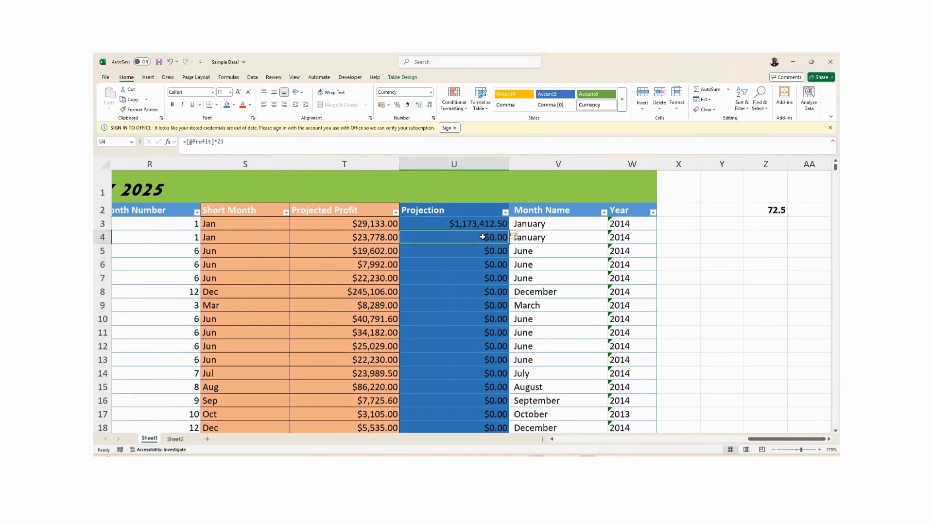
click(766, 224)
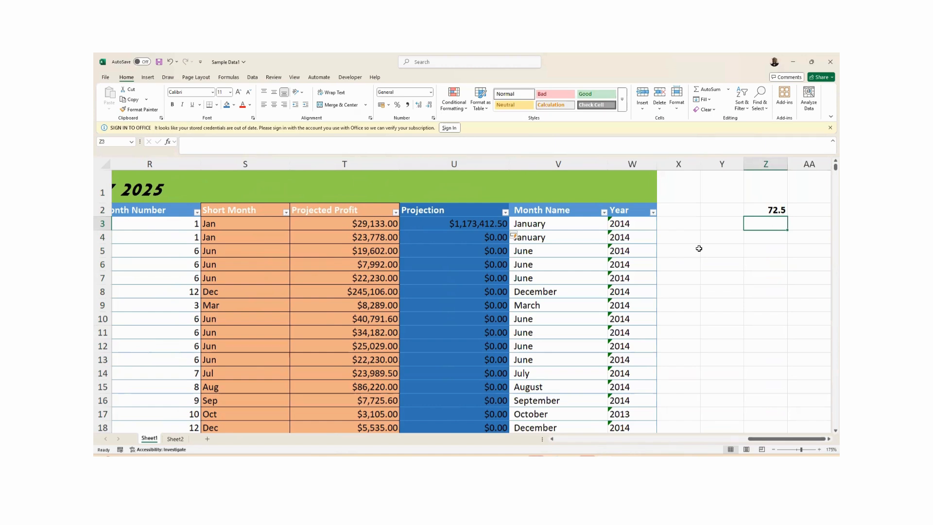
click(767, 212)
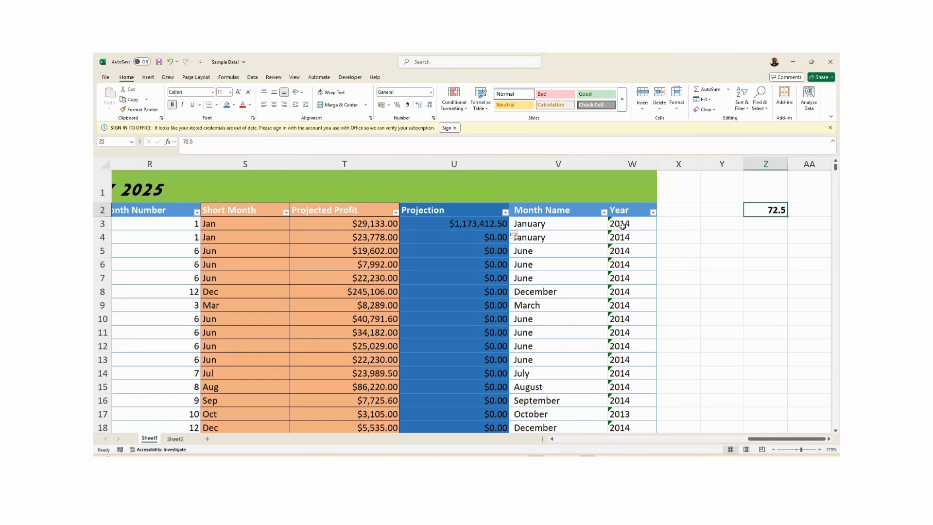
click(483, 237)
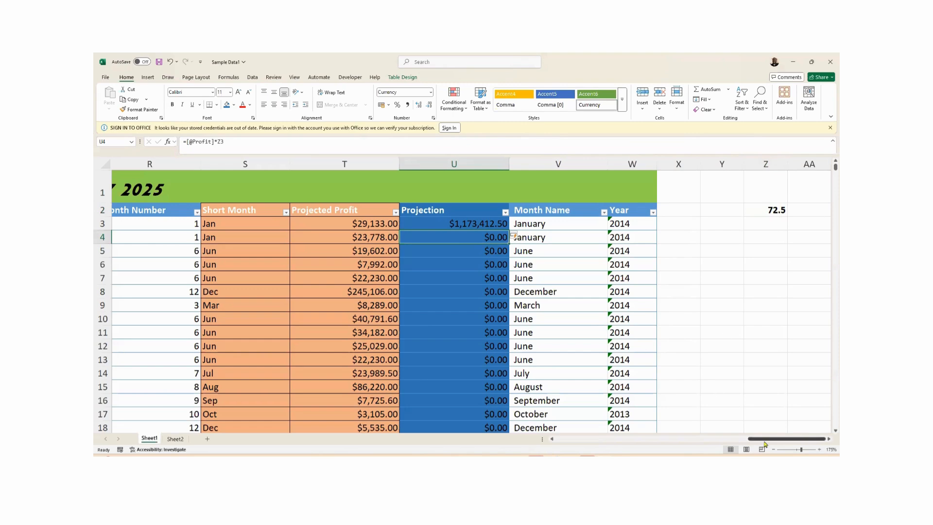
mouse_move(766, 441)
mouse_down()
mouse_move(736, 441)
mouse_move(777, 440)
mouse_up()
click(476, 224)
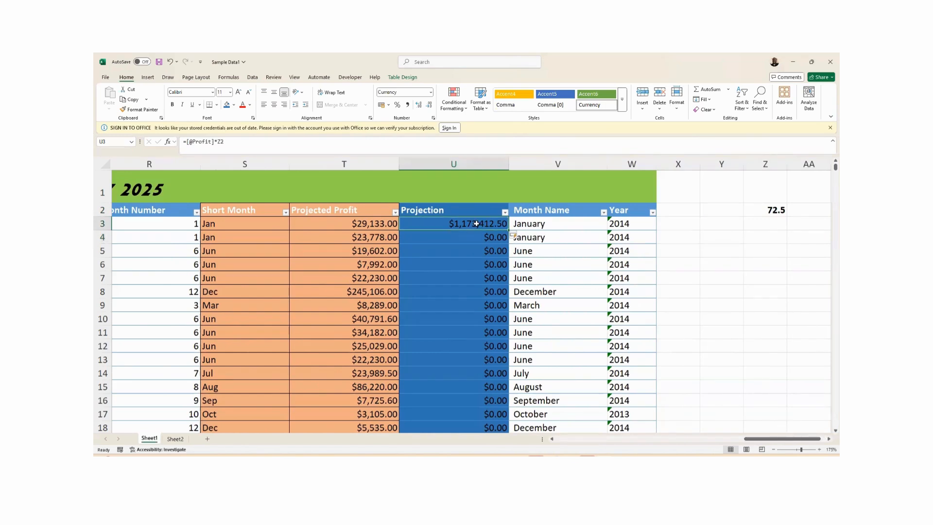
click(214, 142)
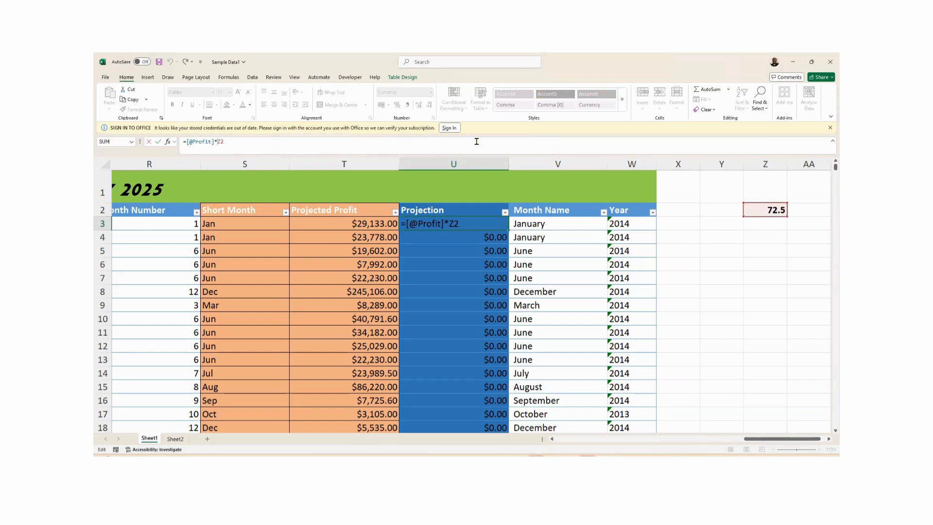
text($Z$)
key(Return)
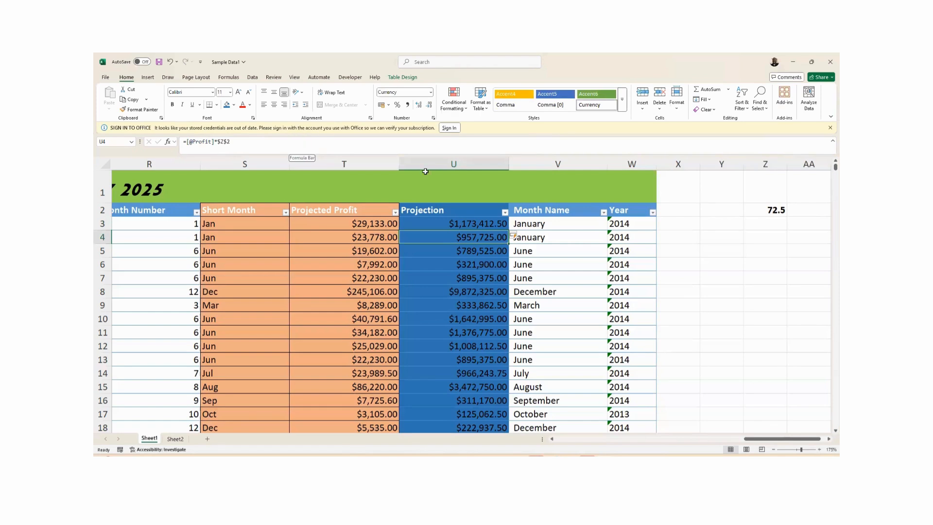
Step: Insert a table column before Month Name and give it the header Projection 2
right_click(539, 169)
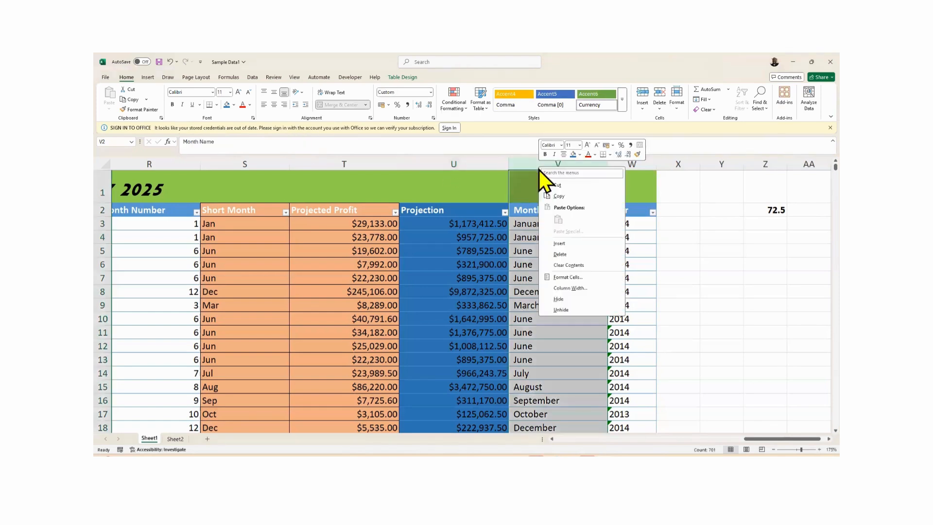
click(571, 246)
click(562, 233)
click(562, 208)
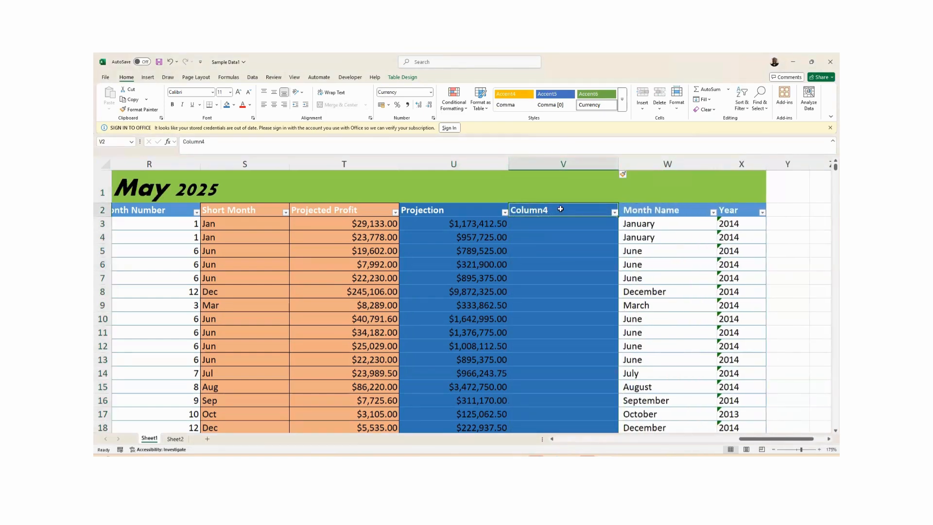
text(Pro)
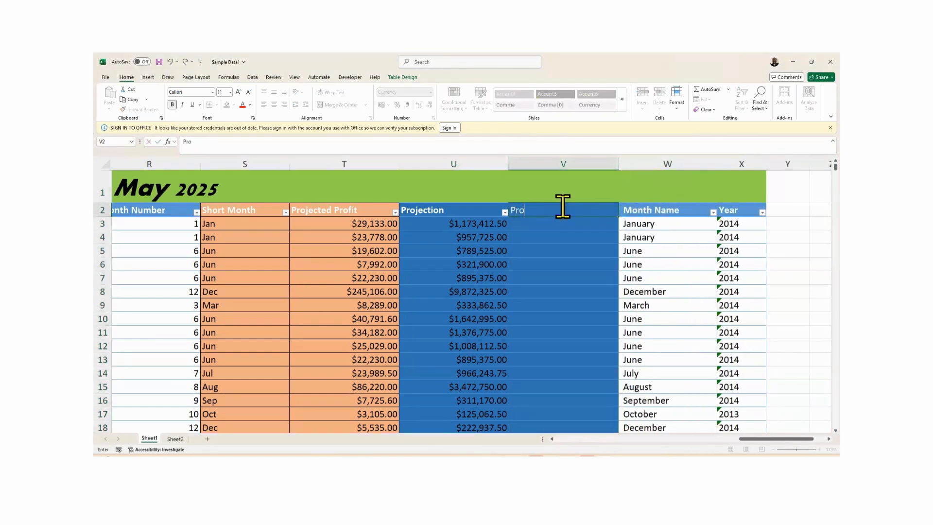
text(jection 2)
key(Return)
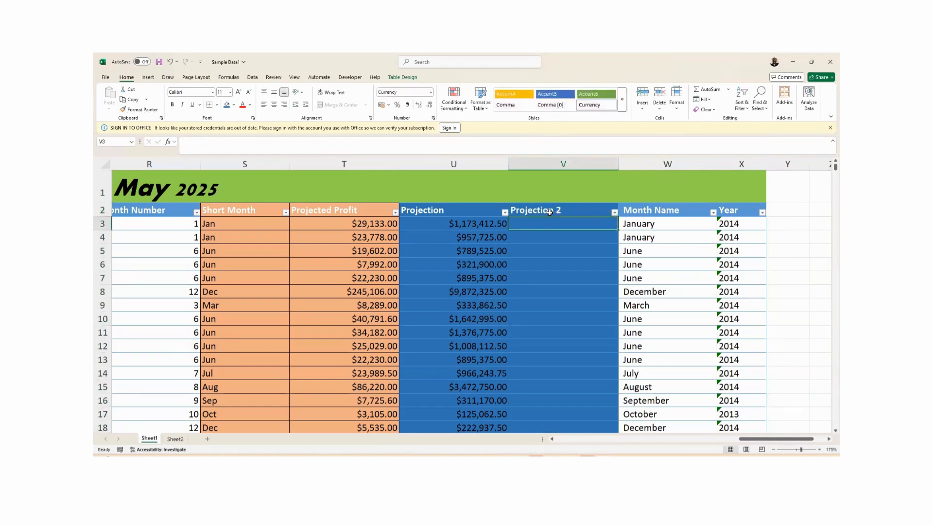
text(=)
scroll(320, 164, left, 5)
click(310, 225)
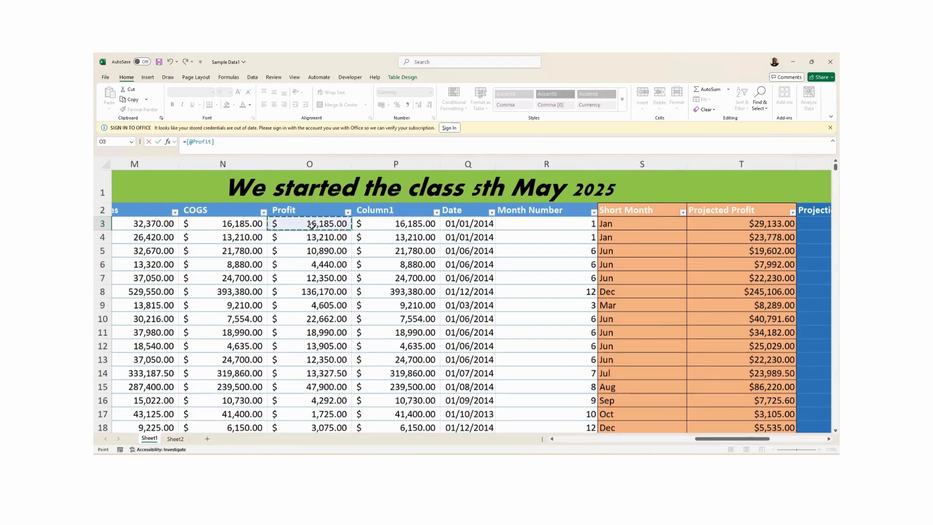
text(*)
drag(710, 439, 675, 438)
click(200, 226)
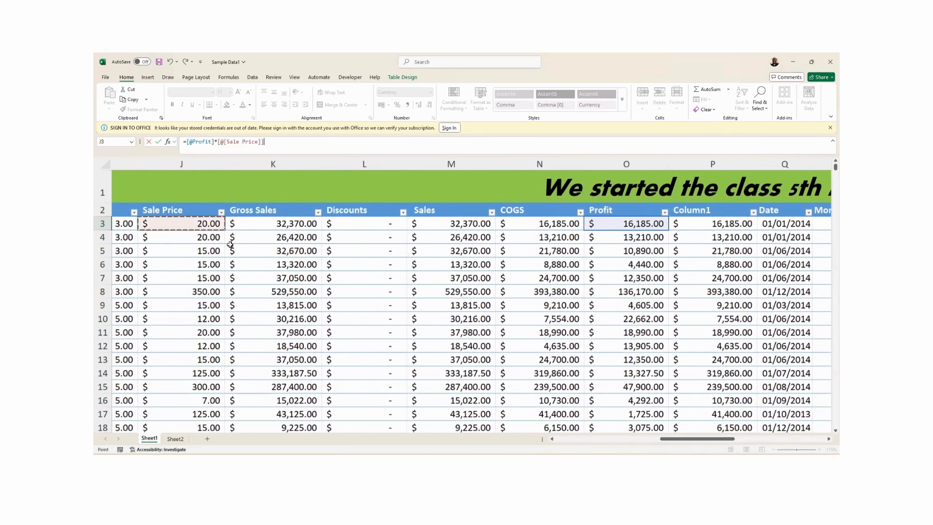
key(Return)
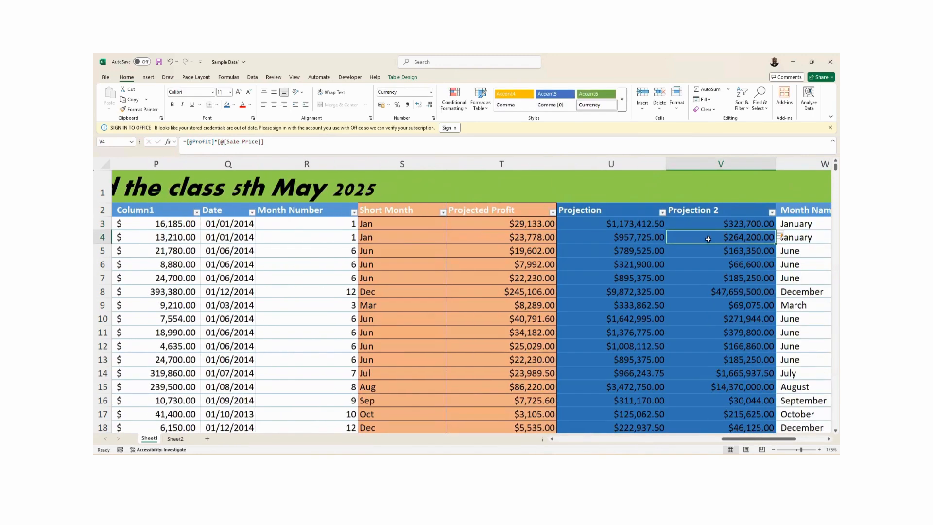
Step: Compare the Projection 2 formula and its source columns with the Projection formula and the multiplier in cell AA2
click(734, 224)
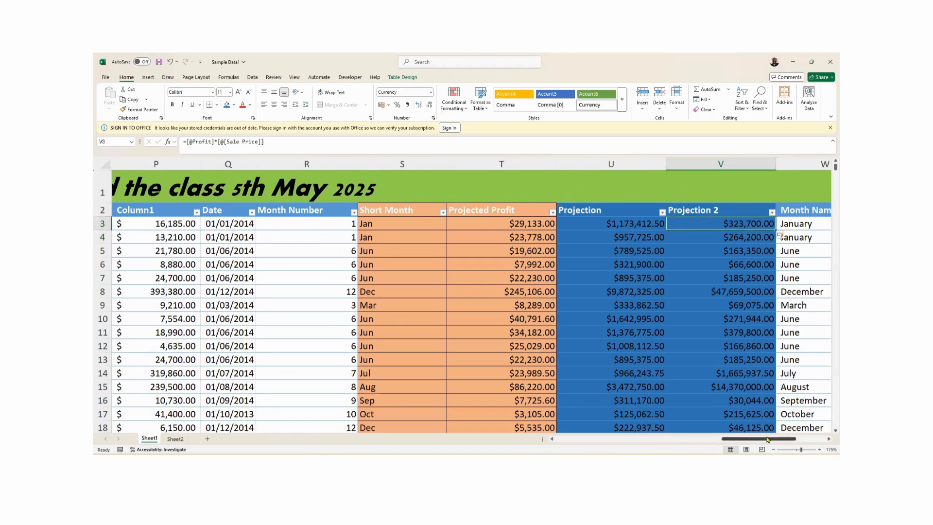
drag(767, 440, 722, 439)
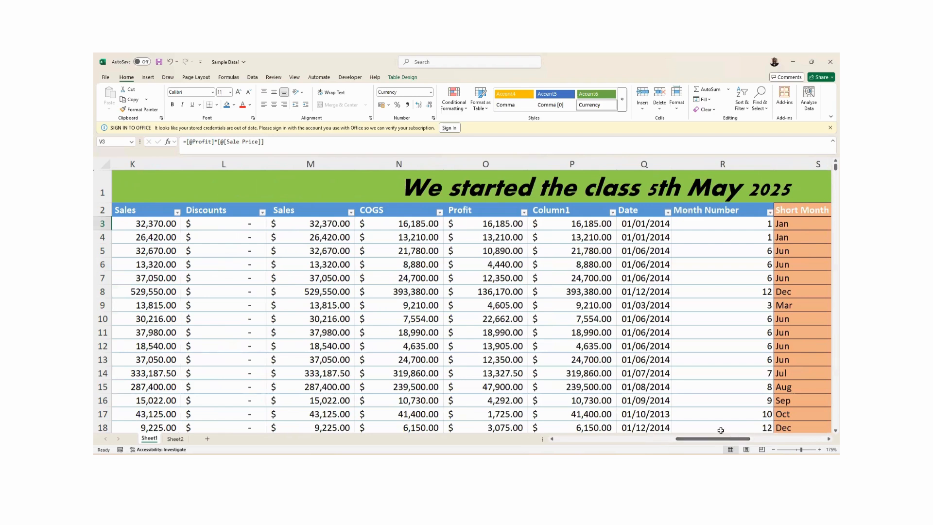
drag(716, 439, 750, 439)
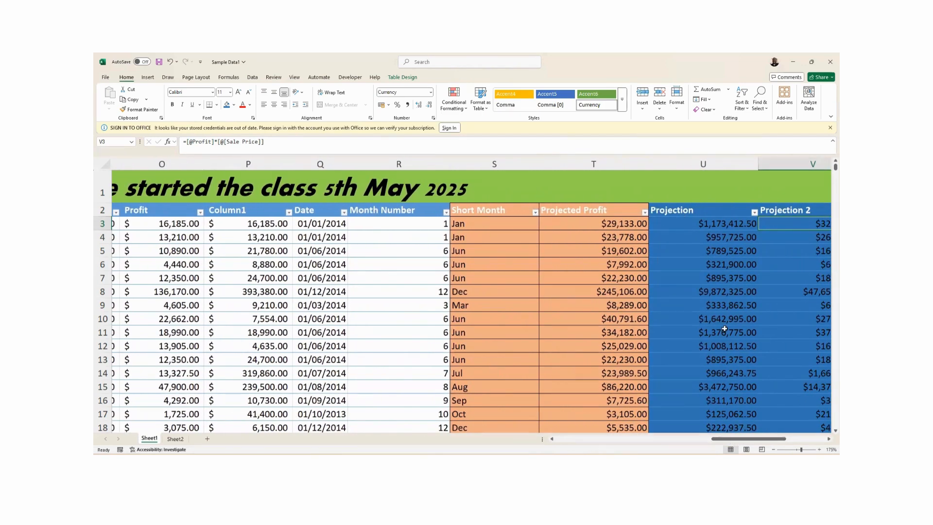
click(720, 238)
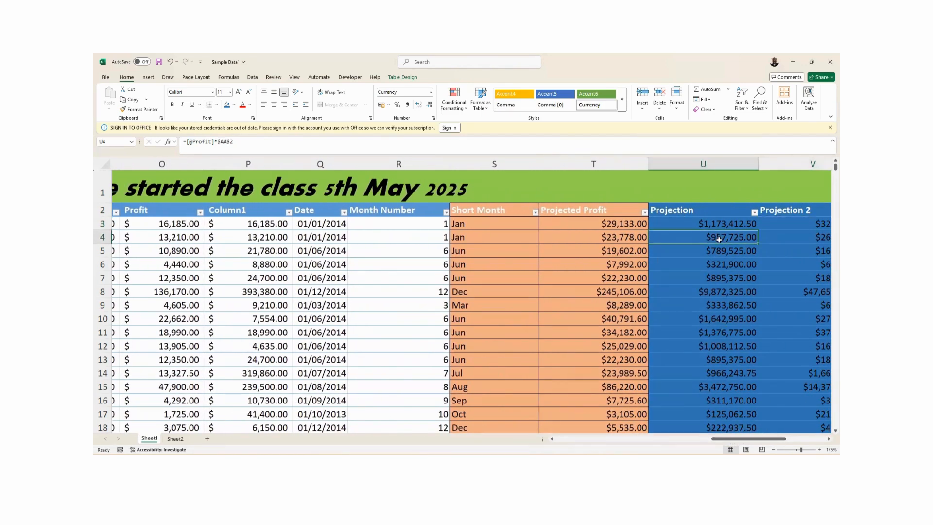
drag(747, 440, 789, 437)
click(771, 210)
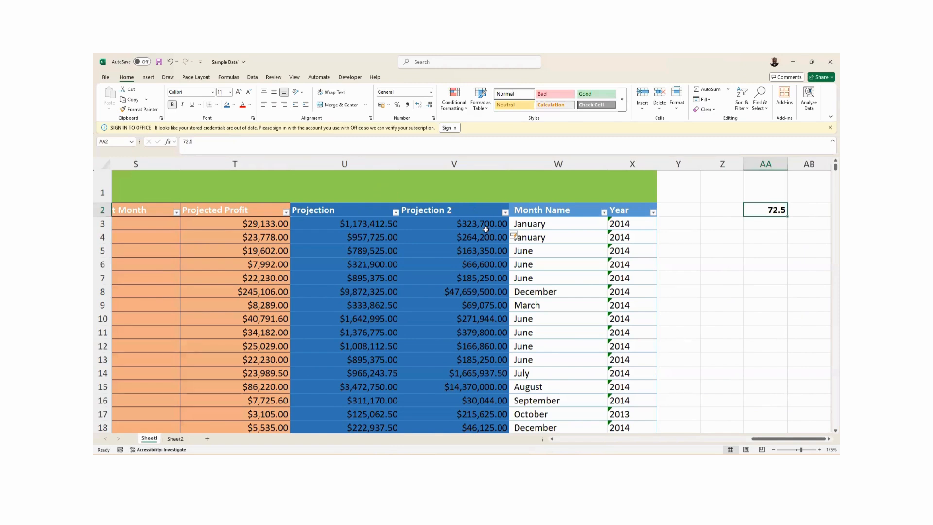
click(395, 222)
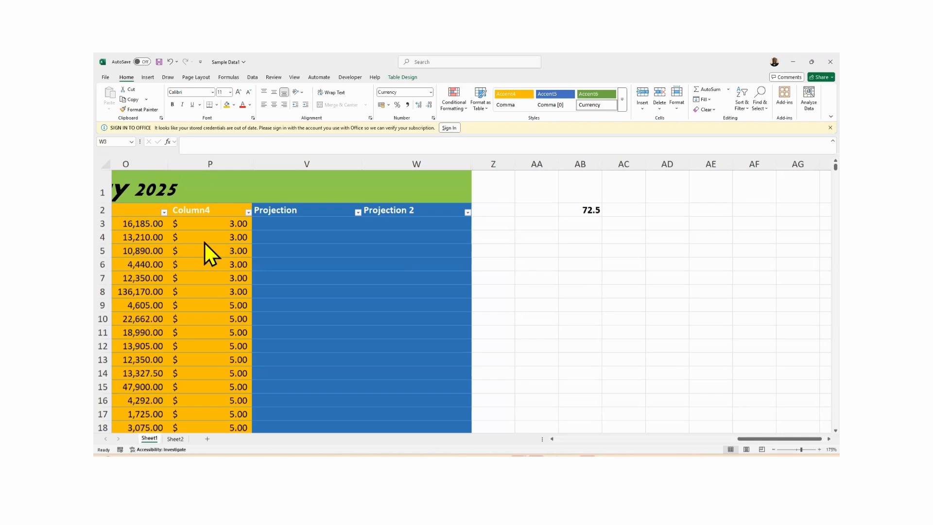
click(301, 222)
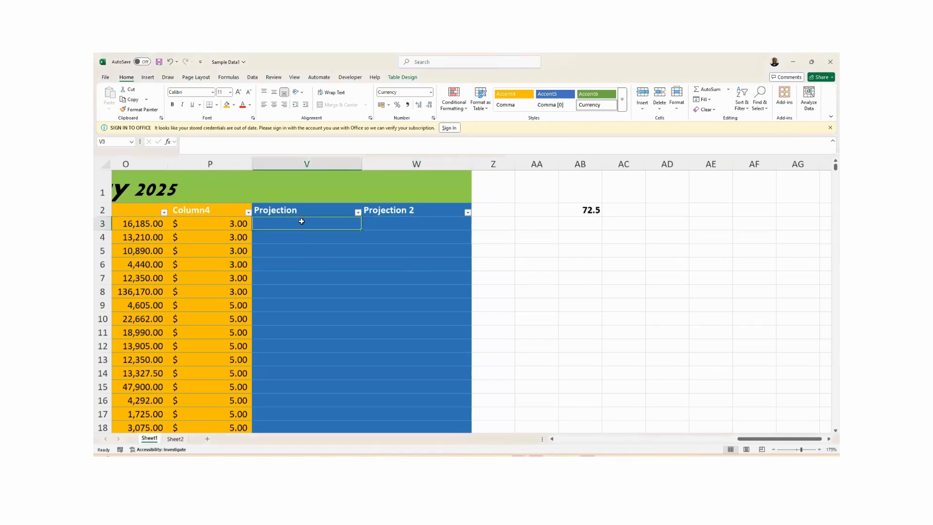
text(=)
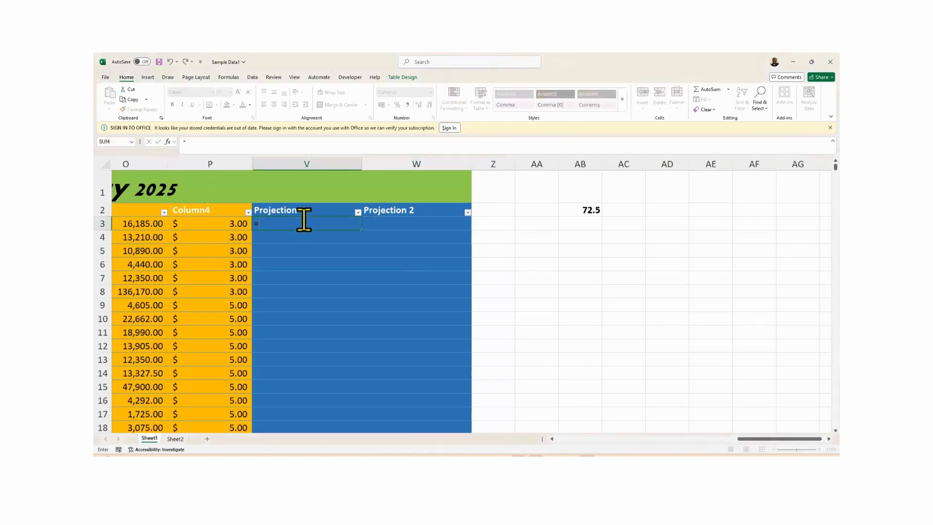
click(141, 224)
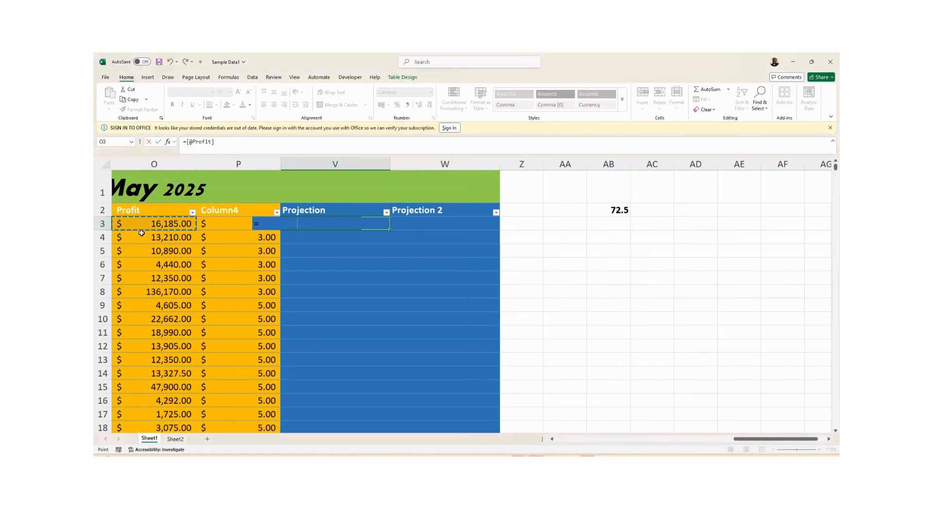
text(*)
click(235, 222)
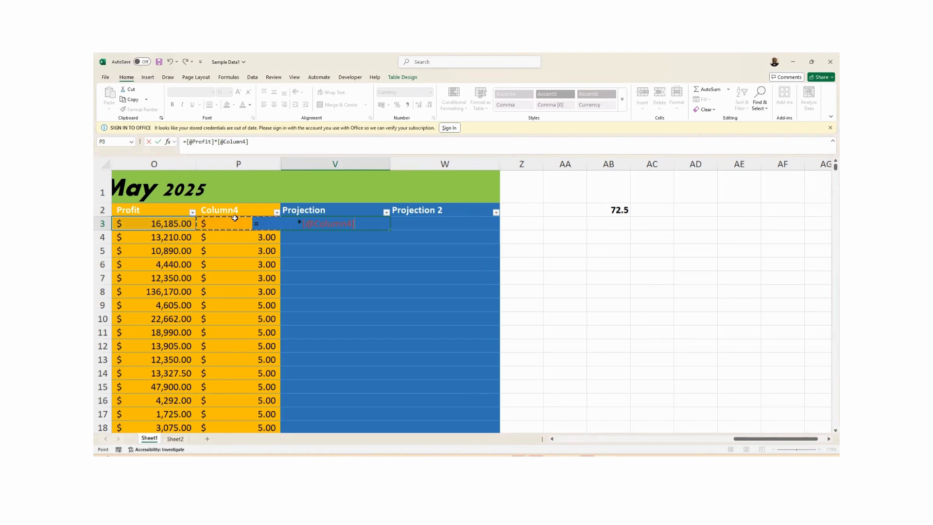
click(322, 149)
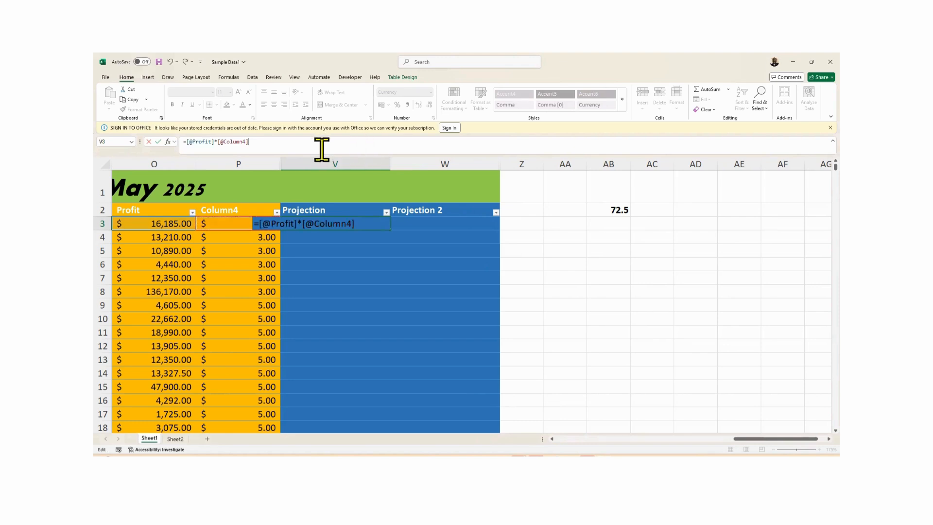
key(Return)
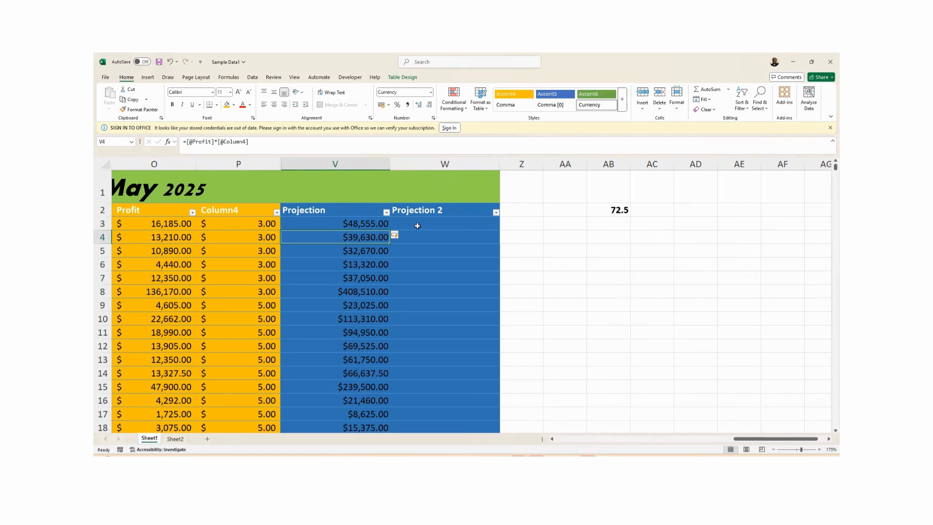
Step: Check the Projection formulas in cells V3, V4 and V5 for consistent structured references
click(352, 226)
click(355, 241)
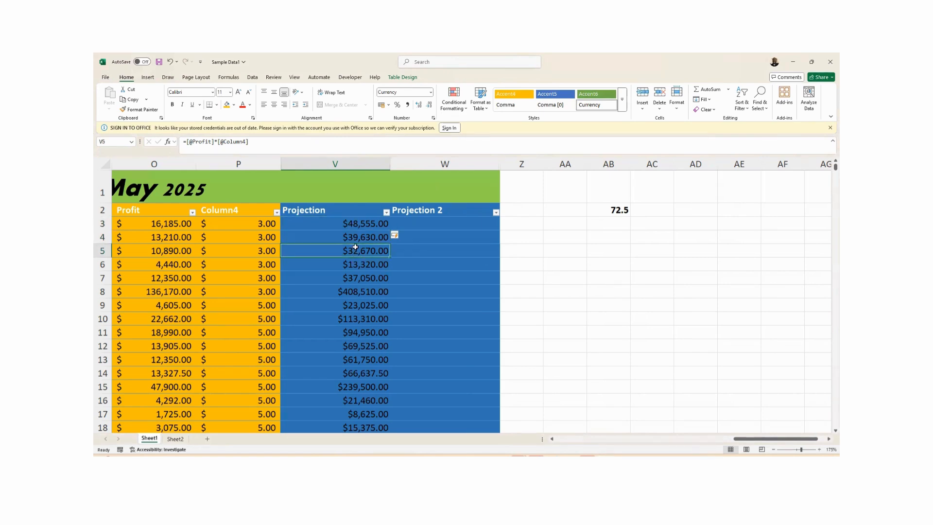
click(353, 224)
click(355, 238)
click(356, 251)
Step: Set the standalone multiplier in cell AB2 to 12.5
click(612, 210)
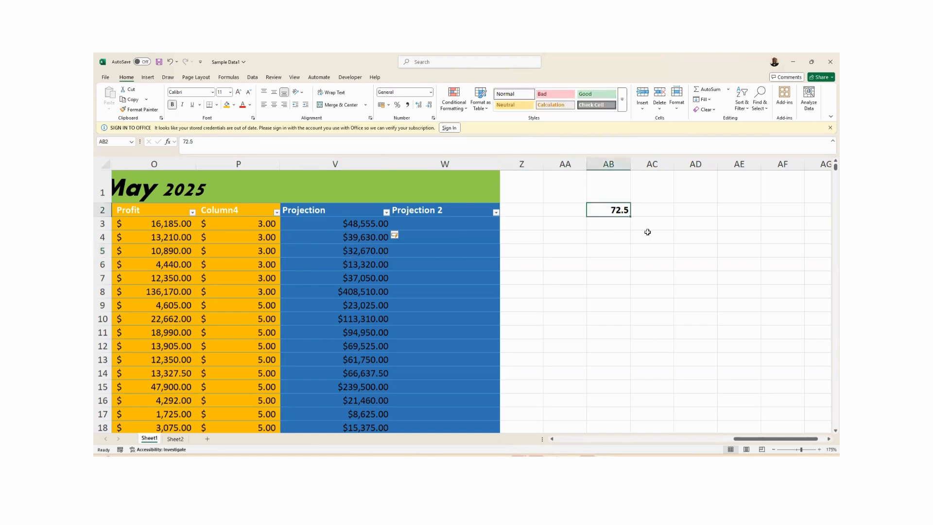
text(12.5)
key(Return)
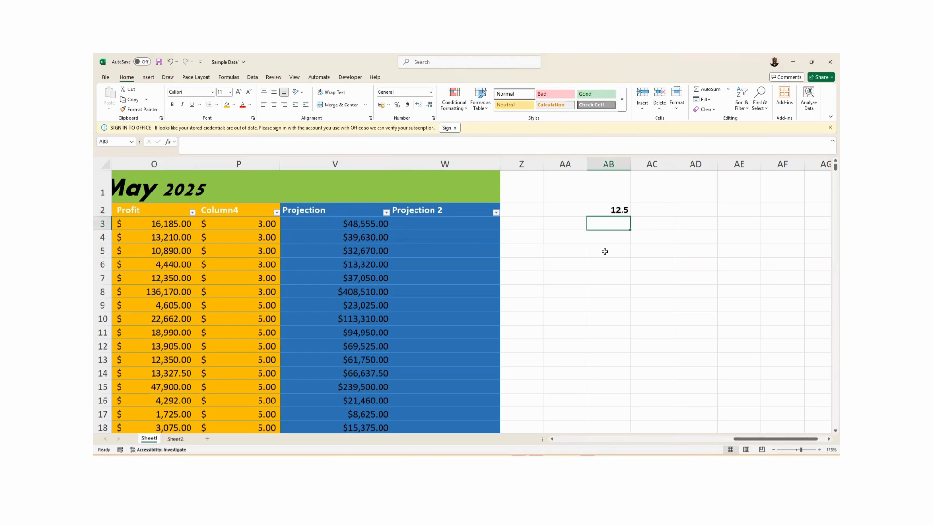
click(617, 208)
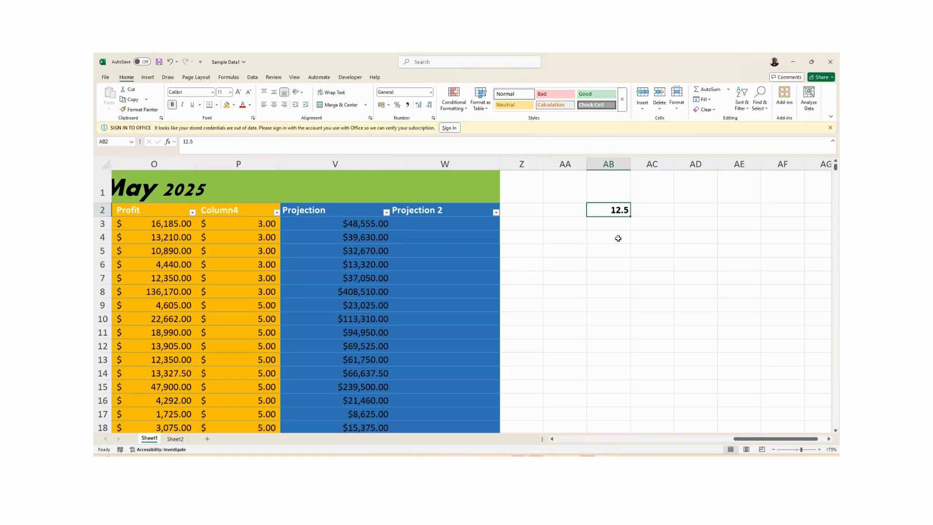
Step: Rename the Profit header as Salary and the Projection 2 header as Increase in Salary
click(146, 210)
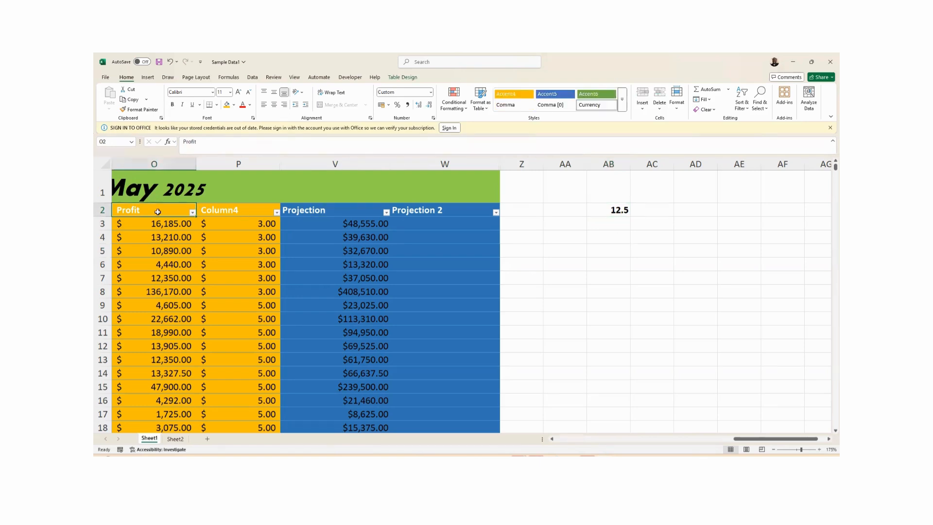
text(Salary)
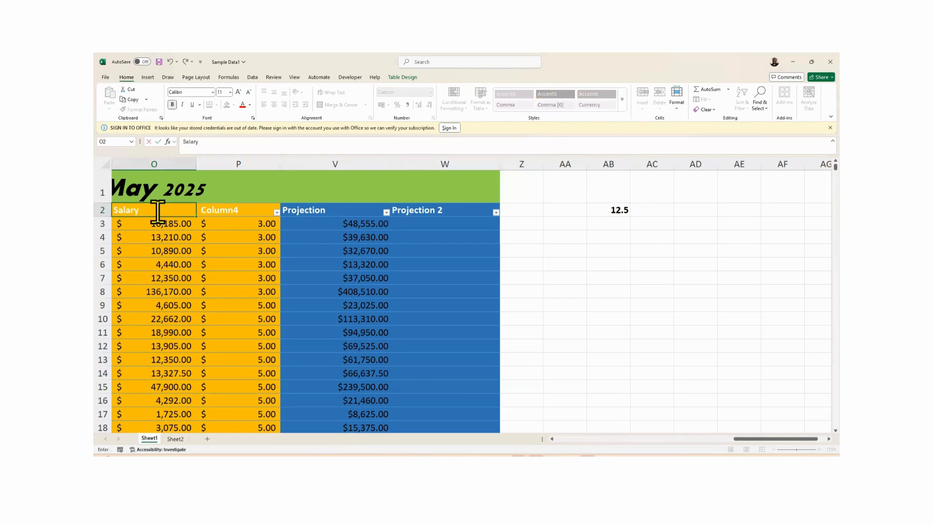
key(Return)
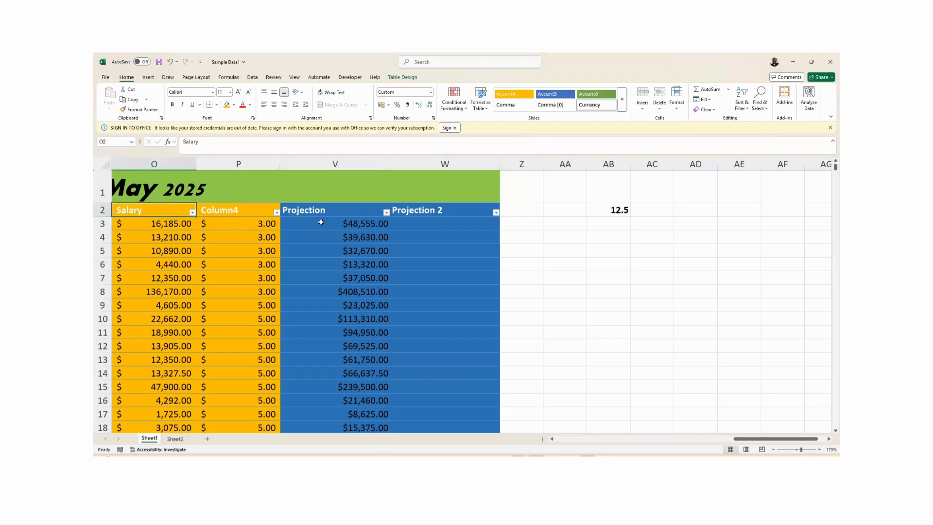
click(428, 211)
text(Inc)
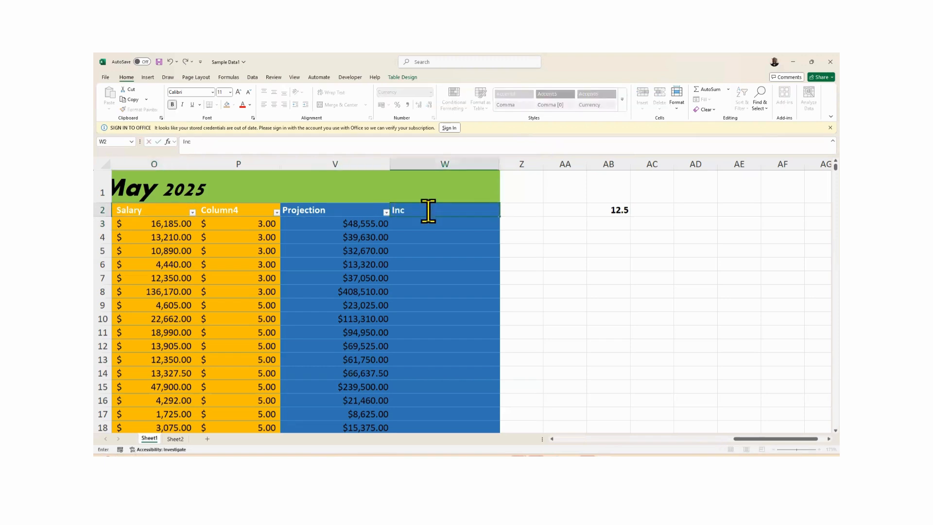
text(rease in Salary)
key(Return)
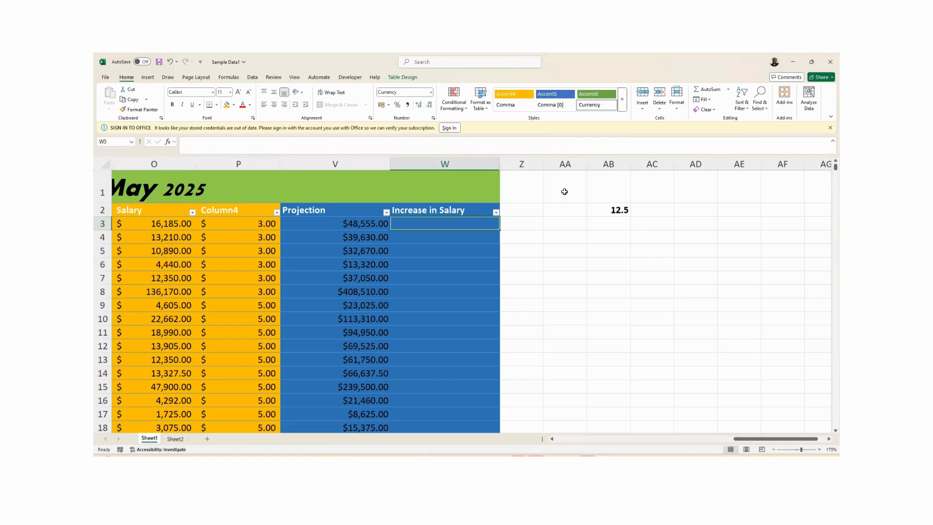
click(486, 111)
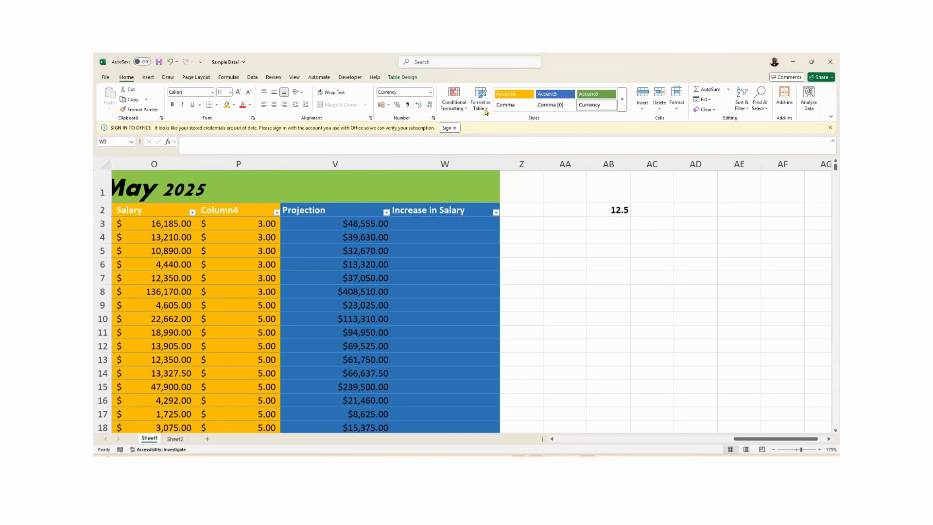
text(=)
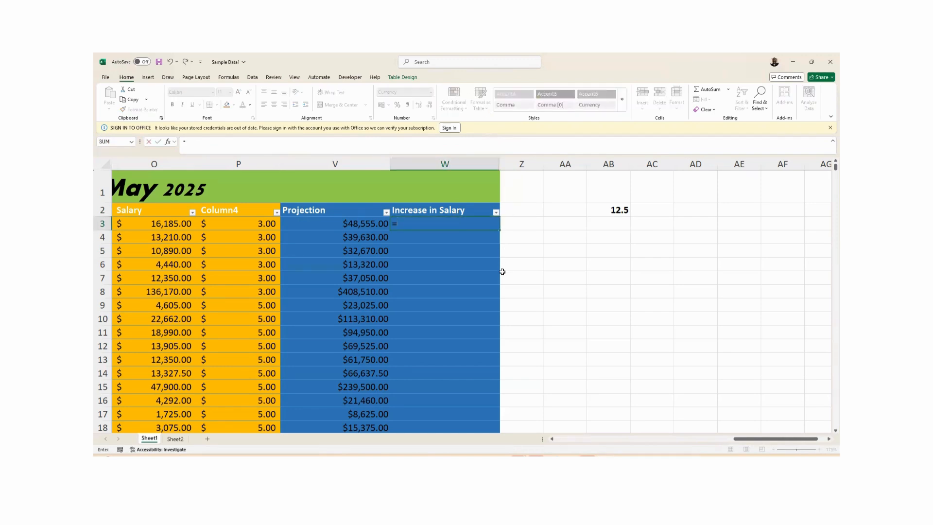
click(165, 224)
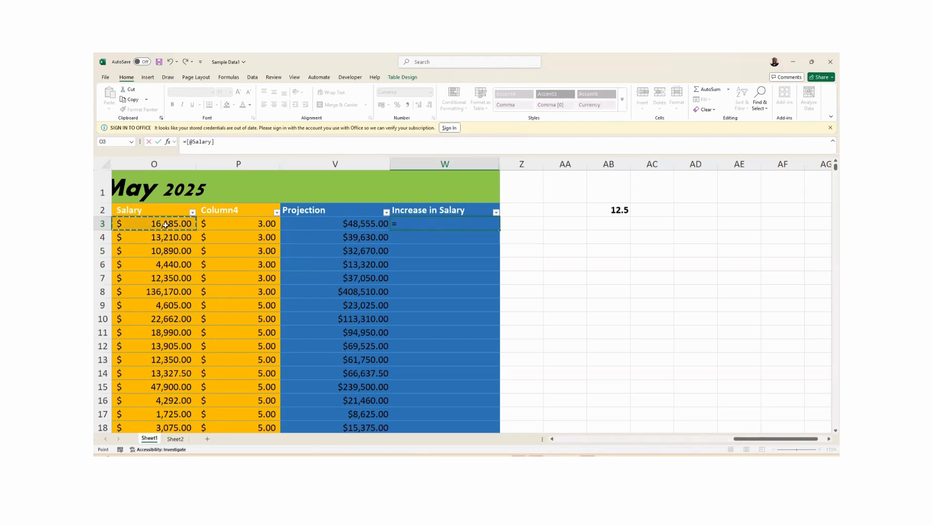
text(*)
click(615, 210)
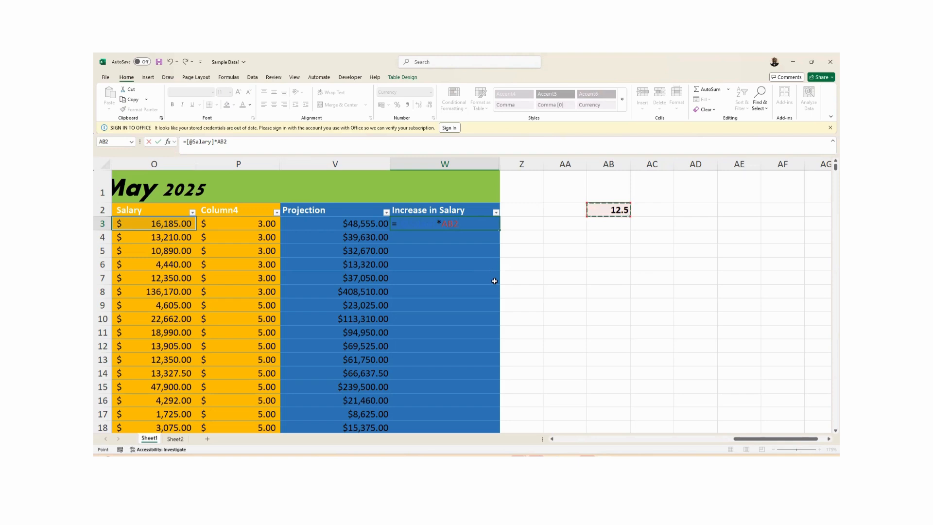
click(217, 142)
text($AB)
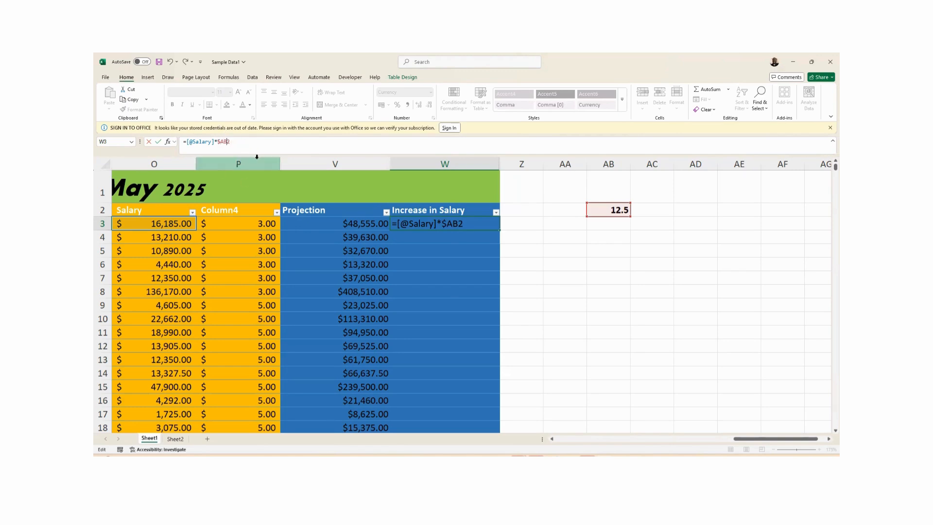
text($)
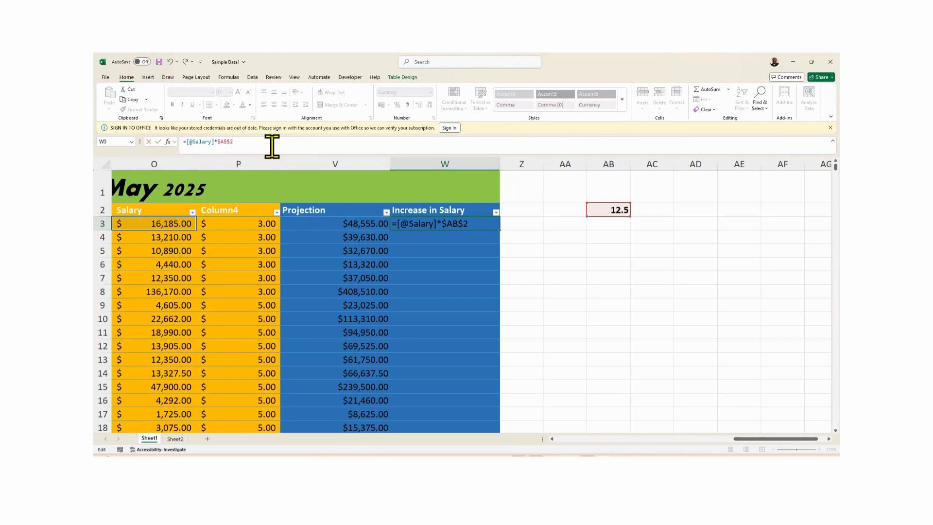
key(Return)
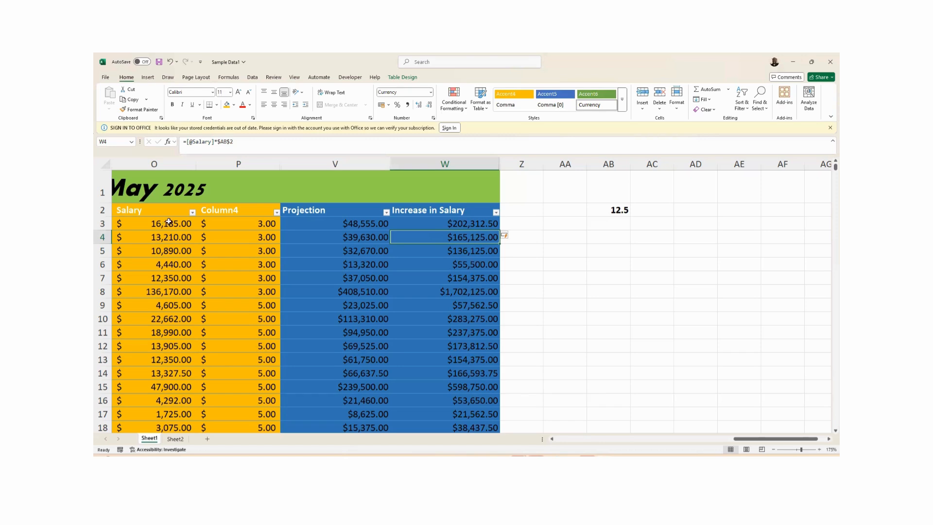
Step: Rename the Column4 header as Performance Metrics and the Projection header as Increase in Salary 1
click(247, 211)
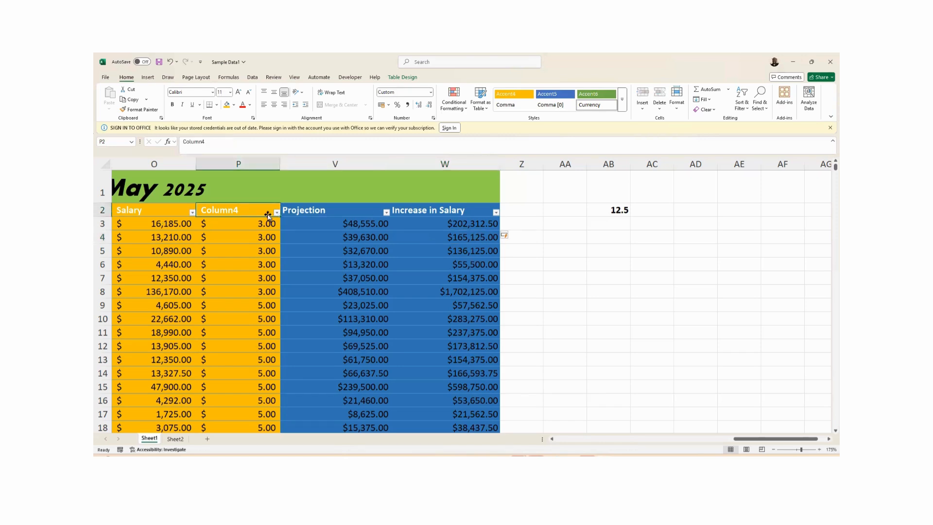
text(Performan)
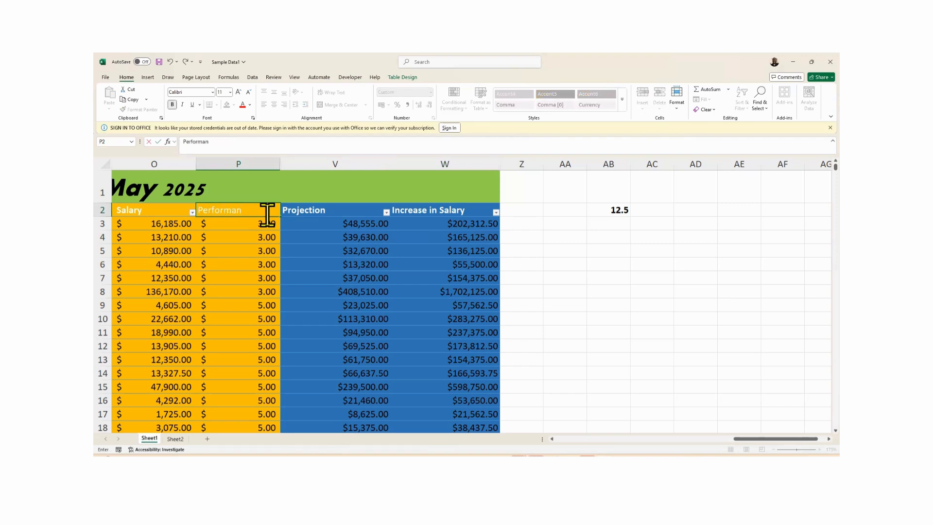
text(ce Metrics)
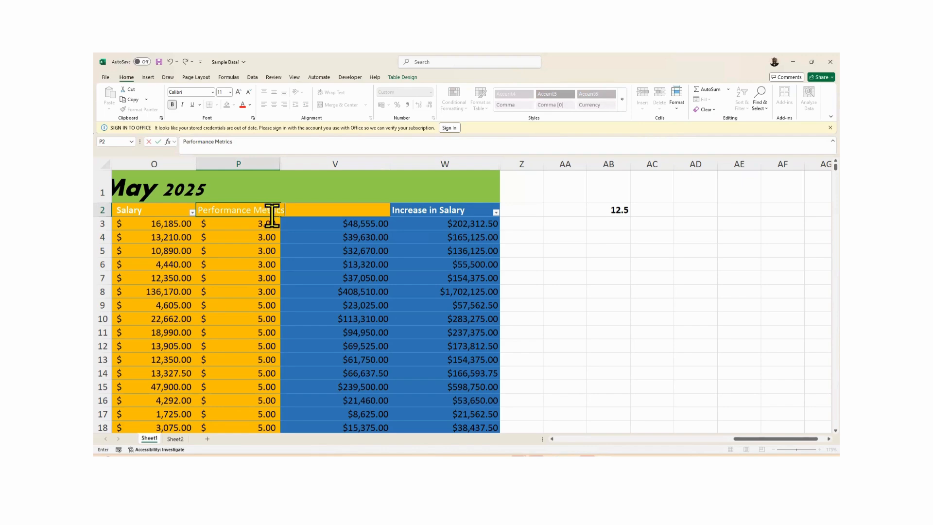
click(155, 211)
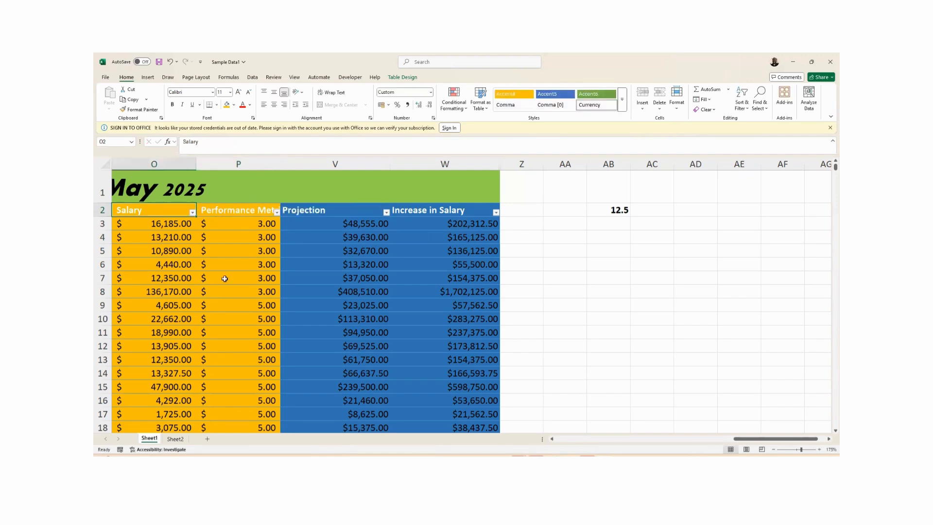
click(311, 209)
text(I)
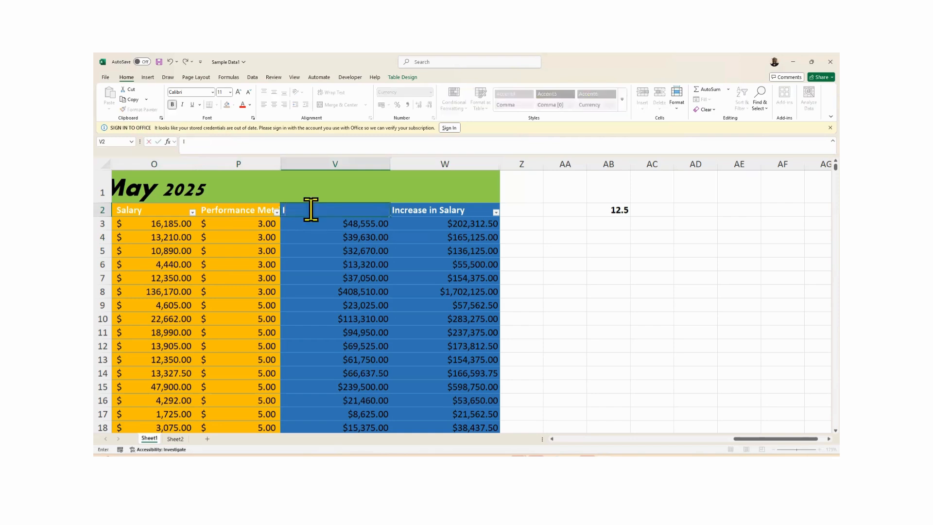
text(ncrease in Salary 1)
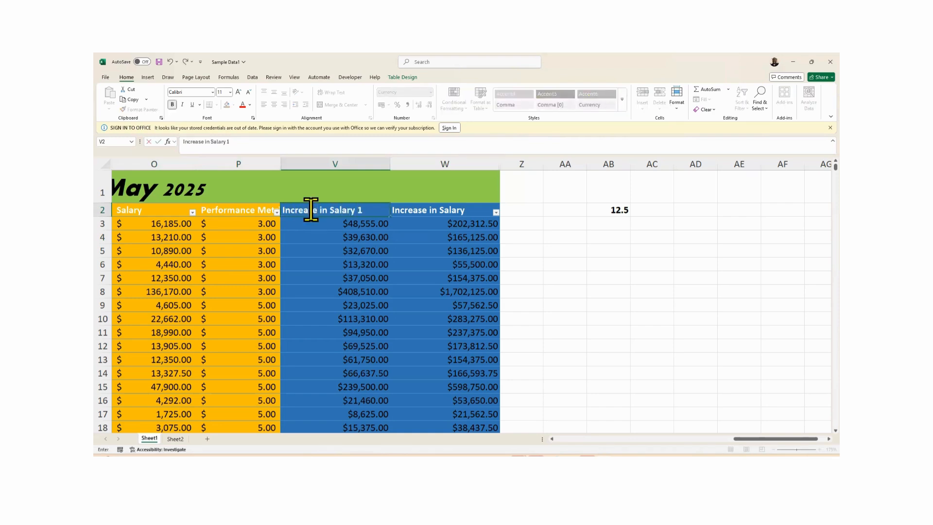
key(Return)
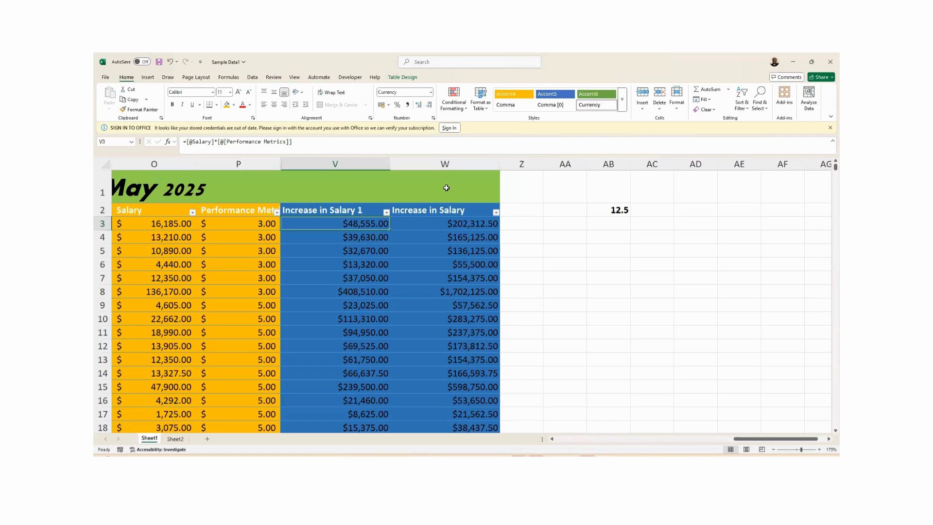
click(451, 161)
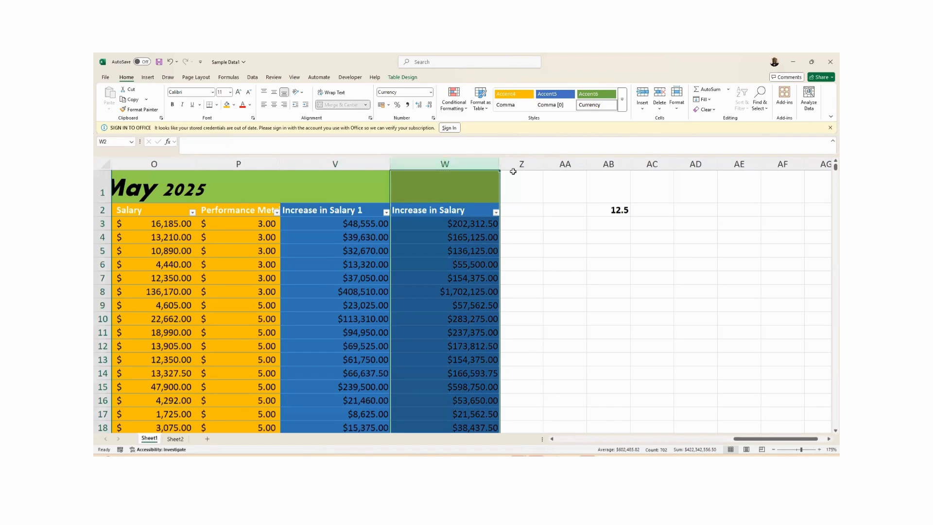
click(617, 209)
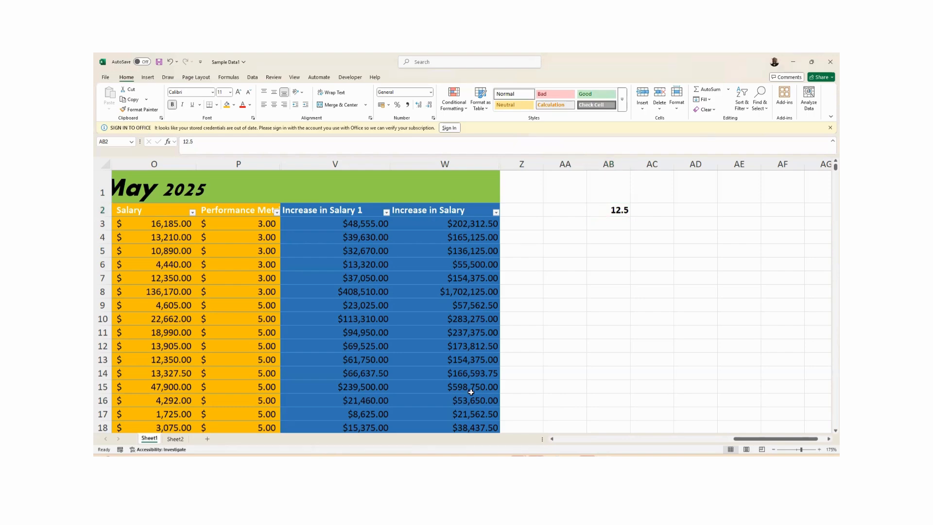
scroll(534, 316, left, 3)
click(564, 333)
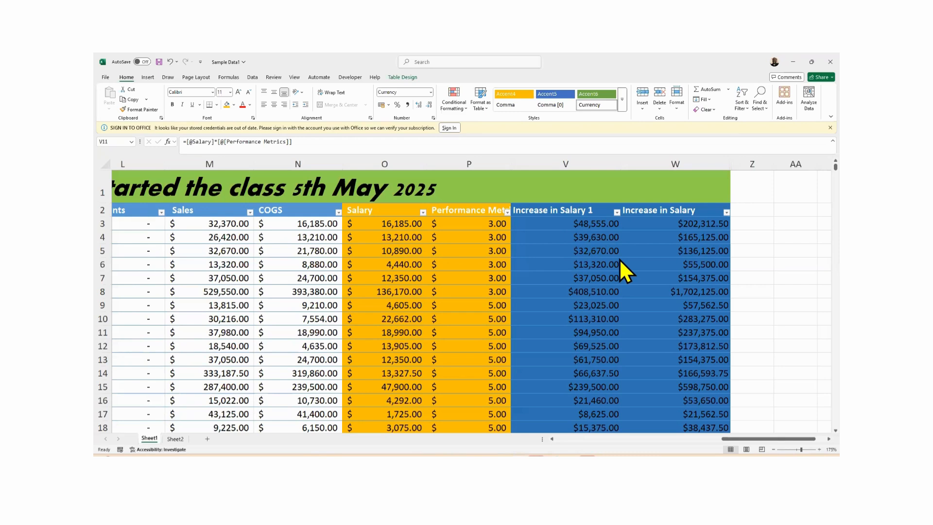
Step: Sort the table by the Increase in Salary 1 column in A to Z order
click(572, 212)
click(576, 211)
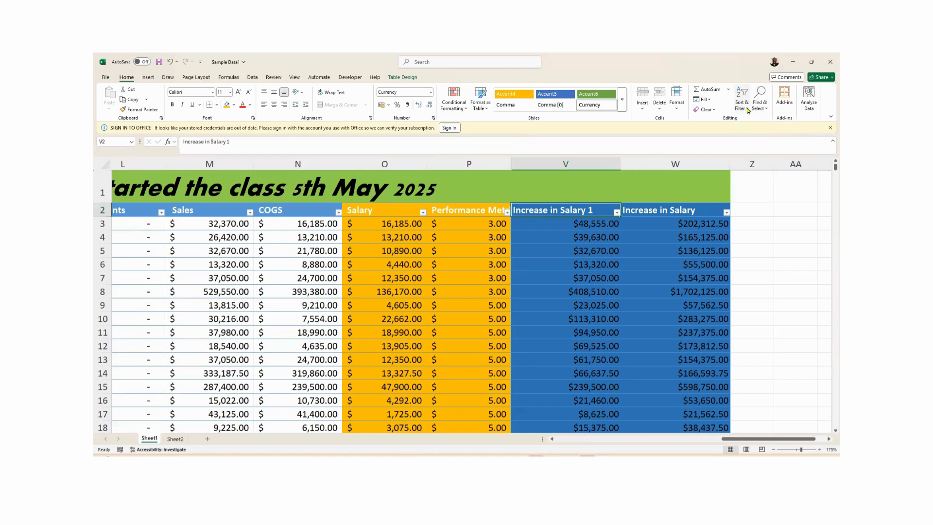
click(748, 110)
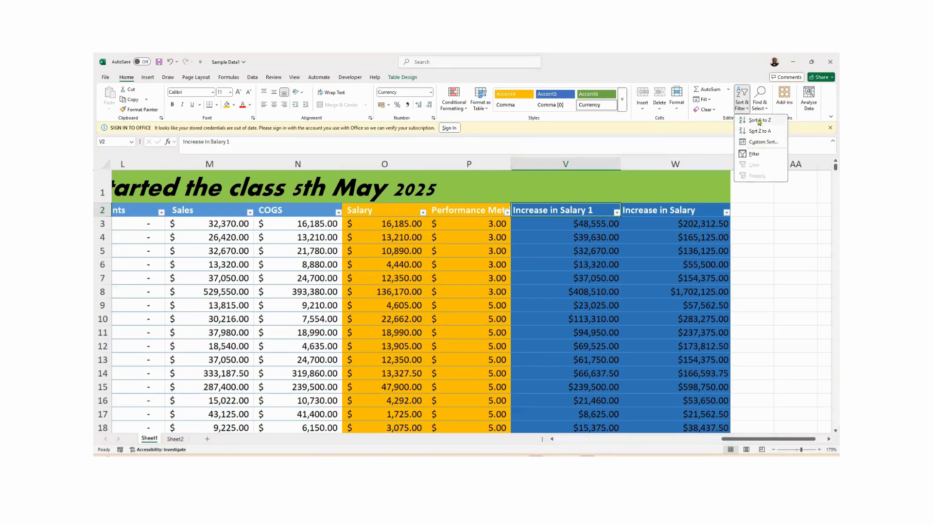
click(760, 122)
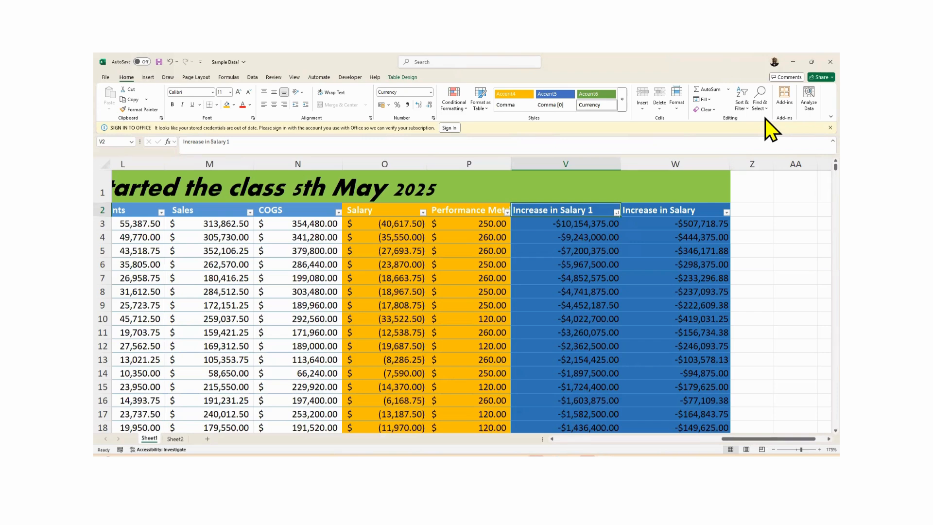
Step: Reverse the Increase in Salary 1 sort to Z to A and return it to A to Z order
click(740, 102)
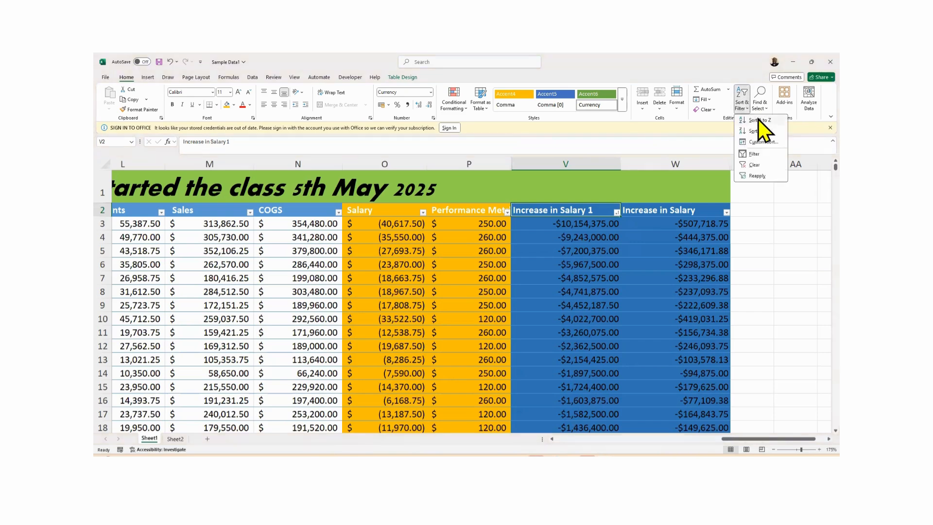
click(761, 132)
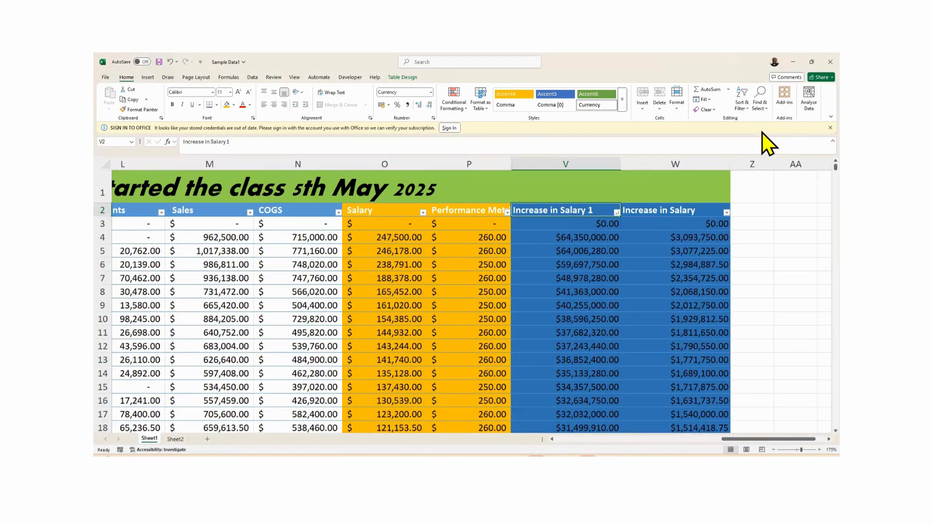
click(744, 107)
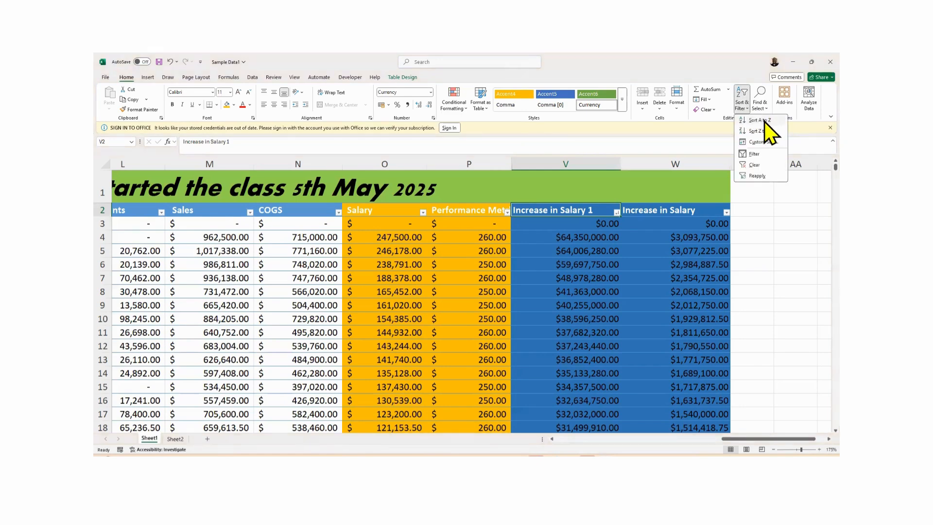
click(765, 121)
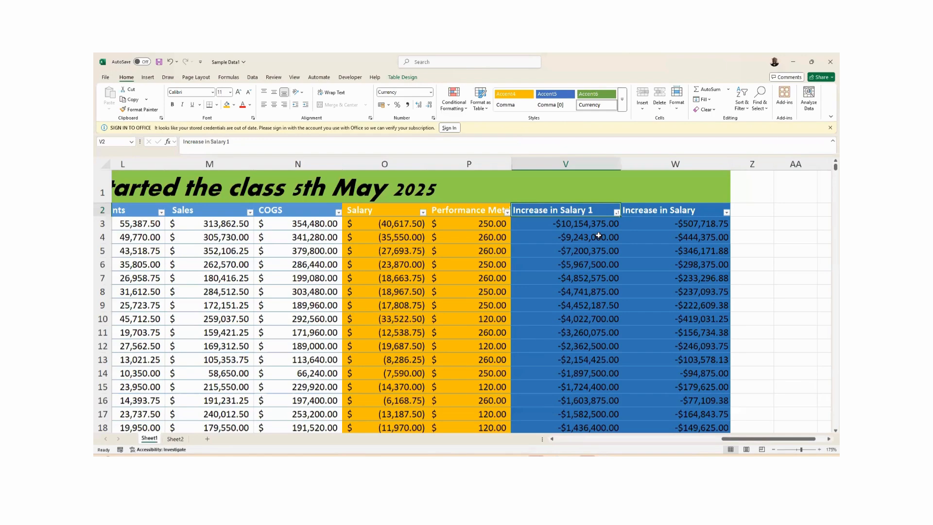
Step: Look down the sorted Increase in Salary 1 values and re-sort the table by that column in Z to A order
scroll(599, 236, down, 10)
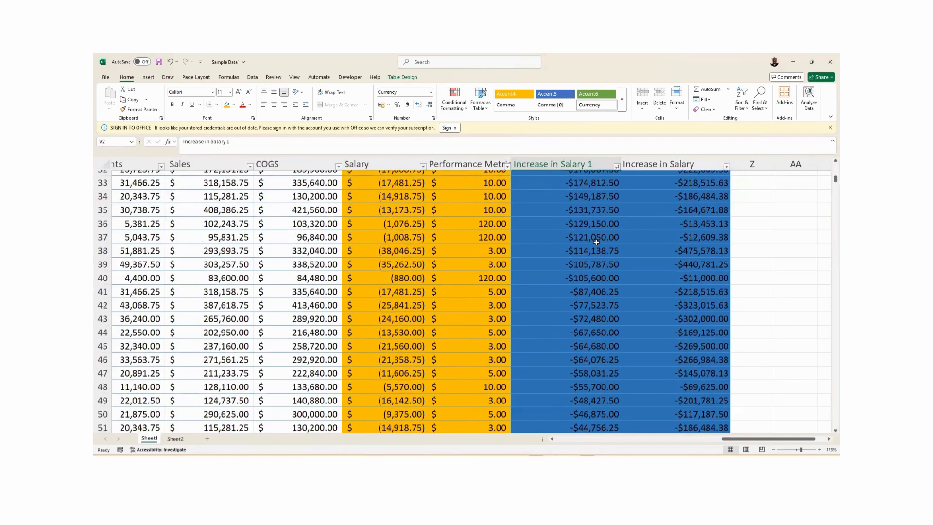
scroll(596, 242, up, 10)
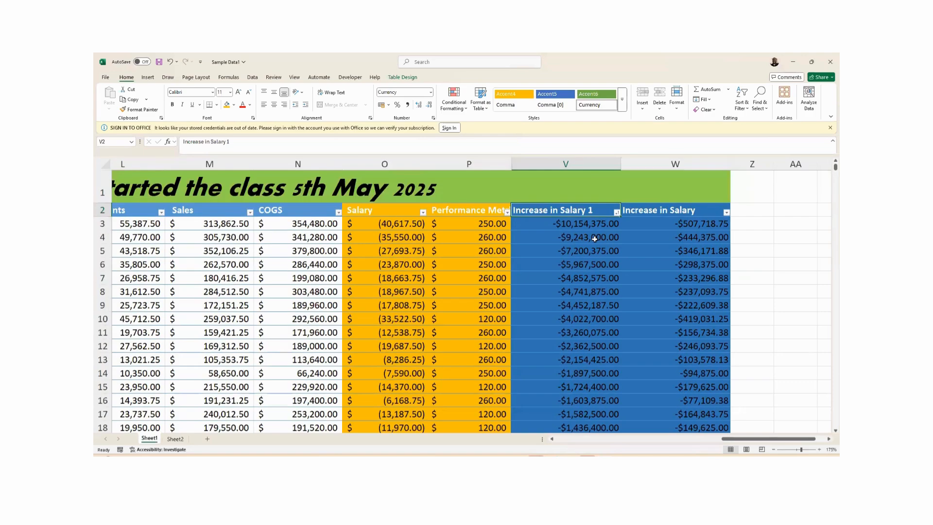
scroll(595, 238, down, 14)
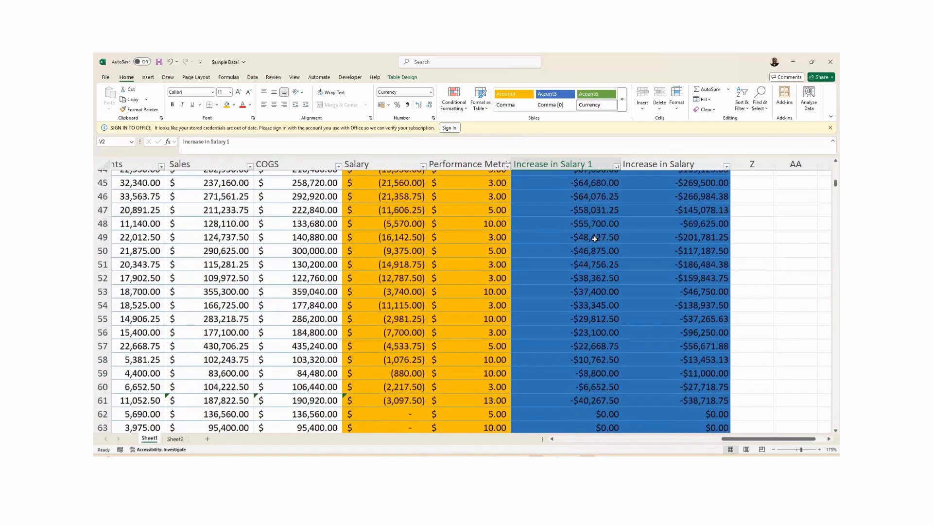
scroll(595, 238, down, 6)
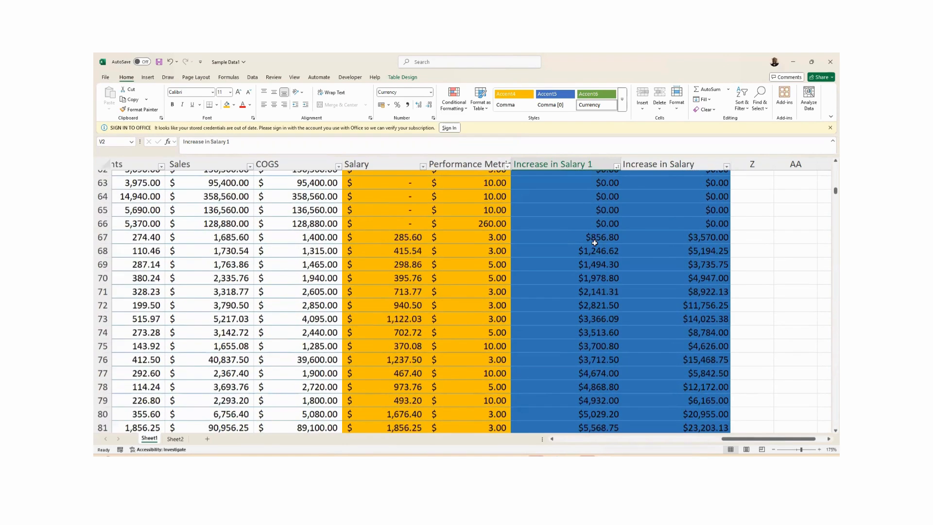
scroll(595, 243, down, 1)
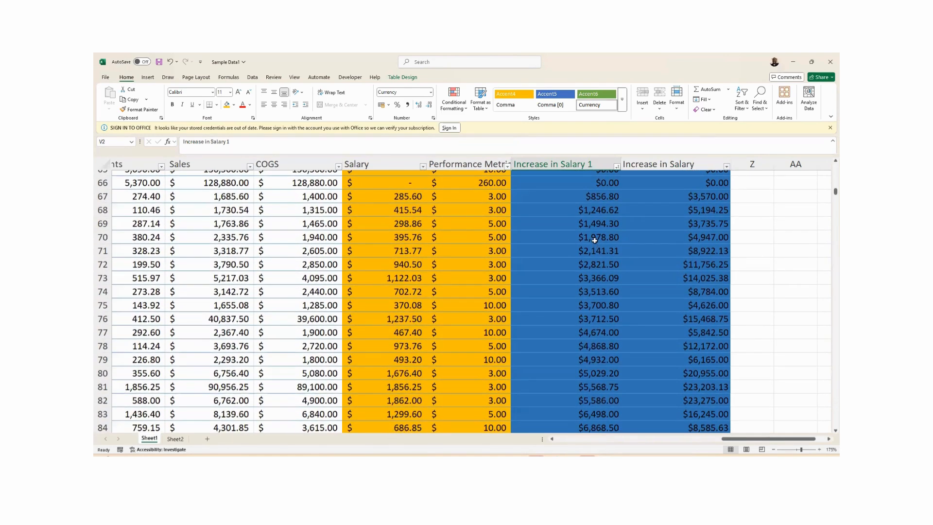
click(743, 106)
click(761, 131)
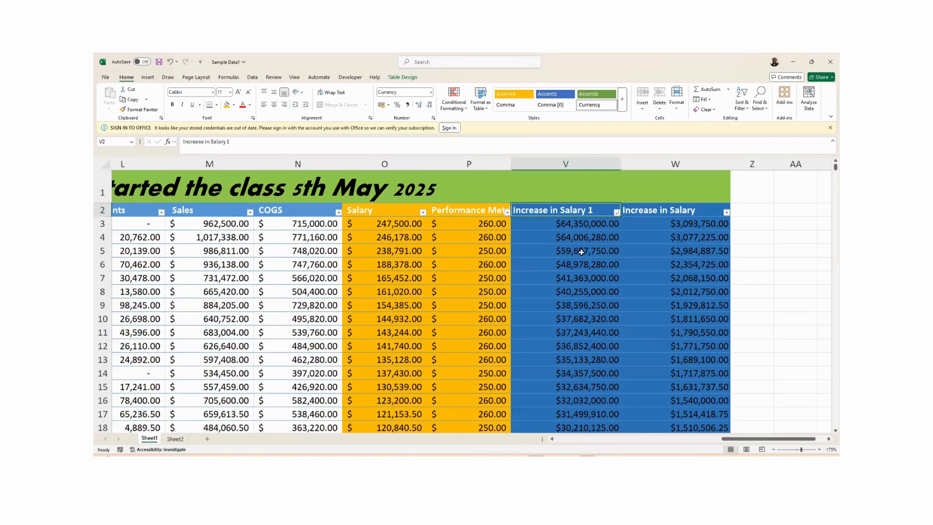
Step: Sort the table by the Product column in A to Z order
drag(791, 439, 662, 436)
click(391, 209)
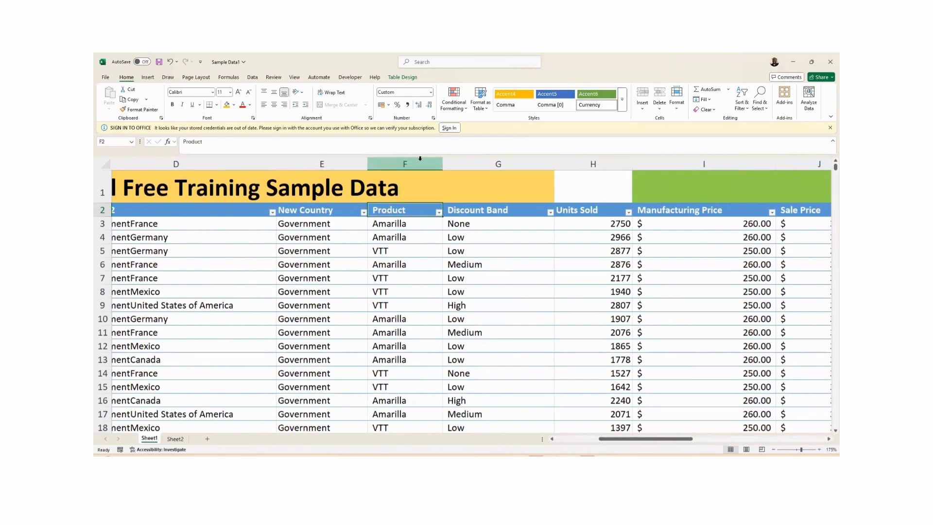
click(743, 99)
click(759, 120)
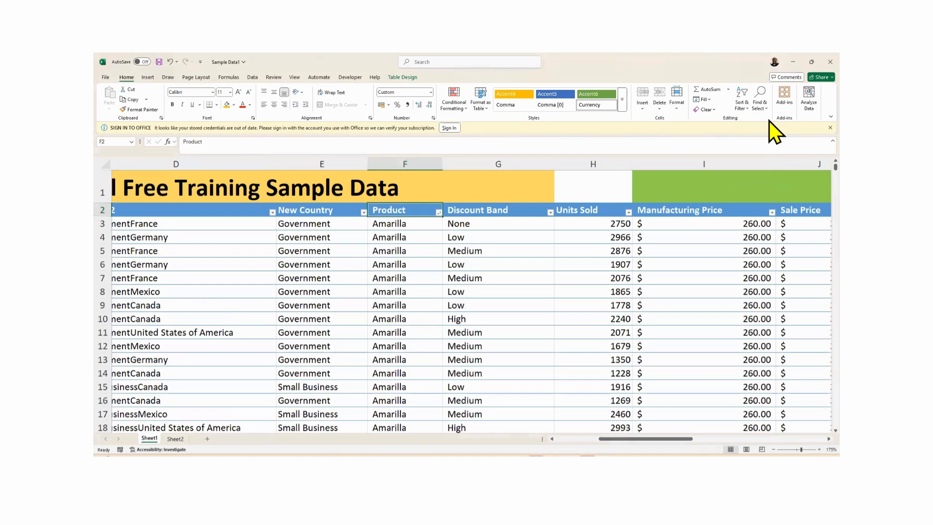
Step: Reverse the Product column sort to Z to A order
click(741, 105)
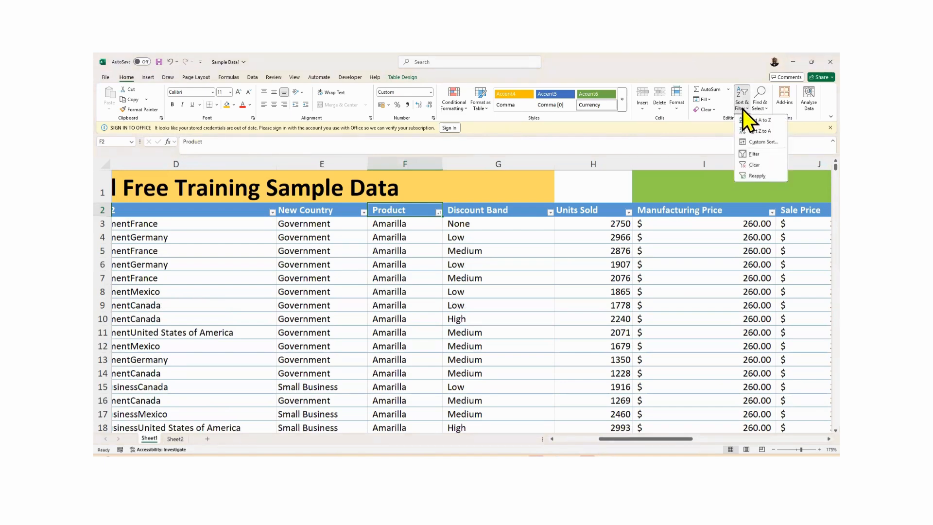
click(762, 130)
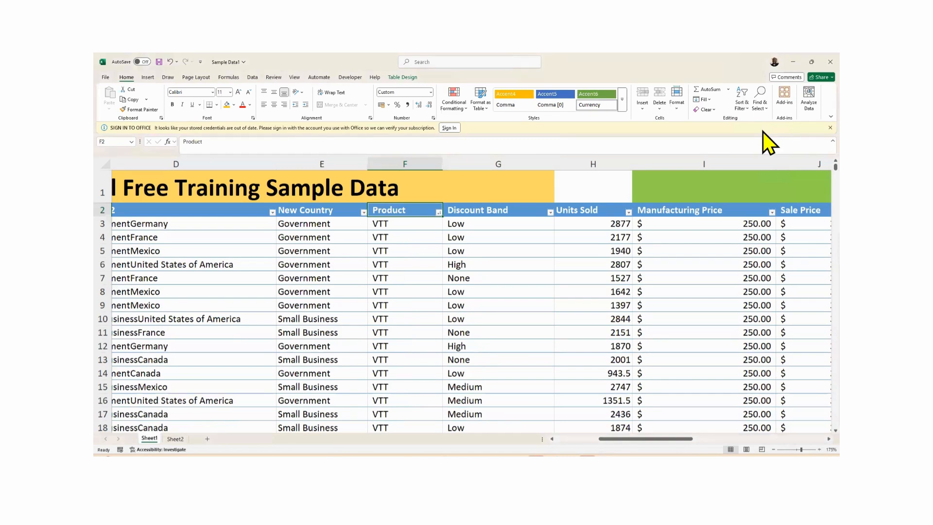
Step: Start a custom sort and set its first level to New Country, sorted on Cell Values in Z to A order
click(743, 107)
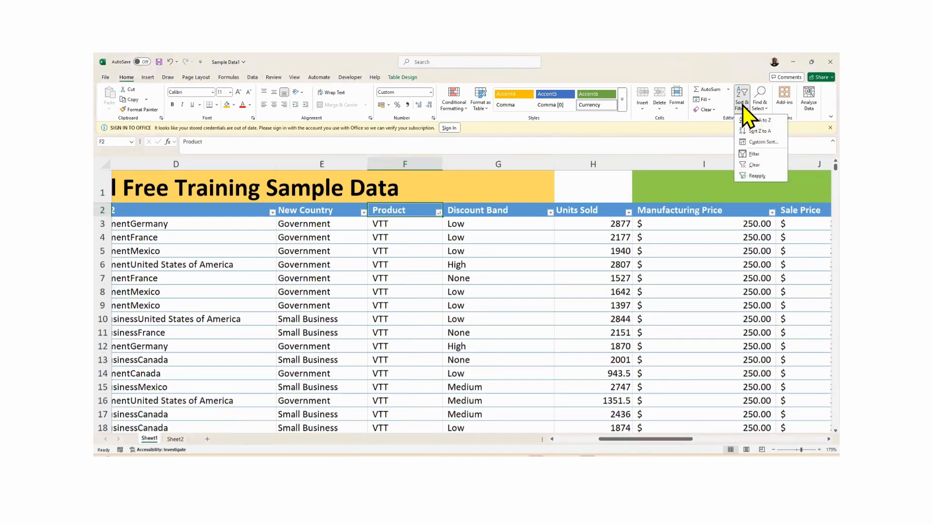
click(768, 141)
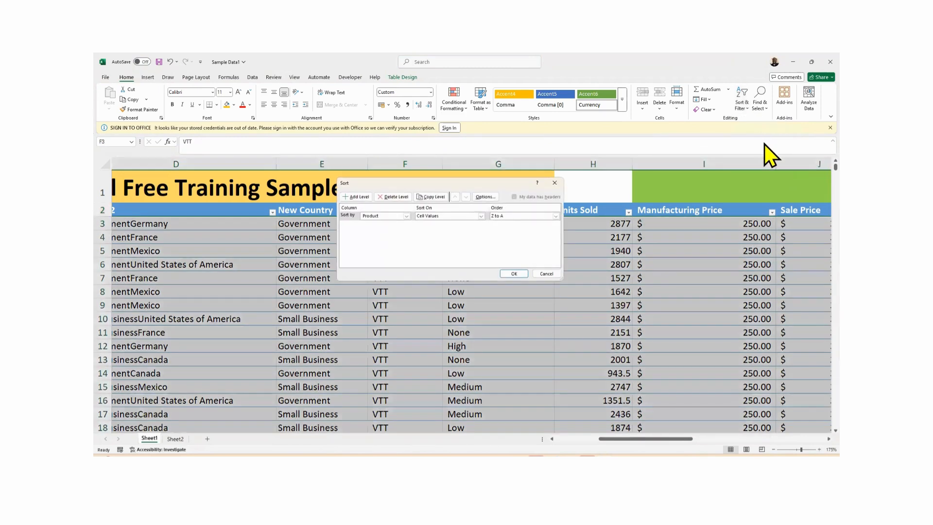
click(384, 214)
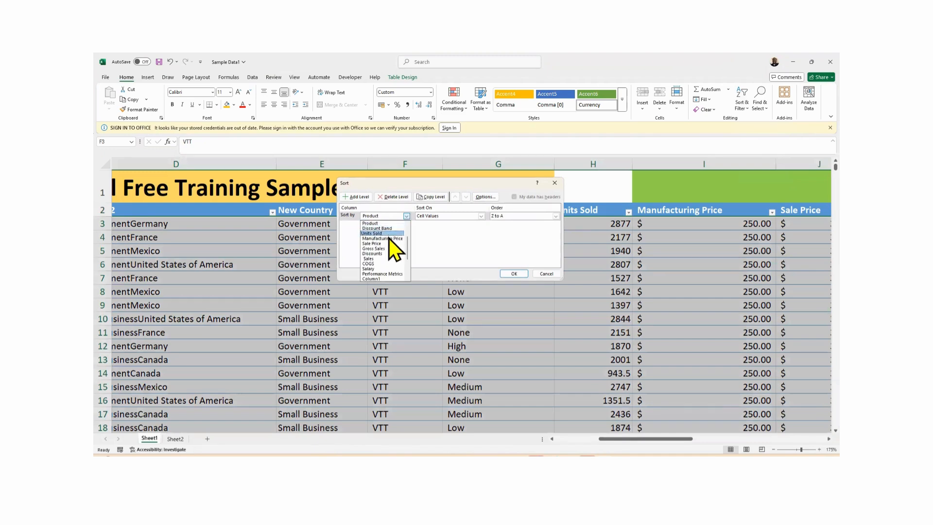
scroll(383, 253, down, 3)
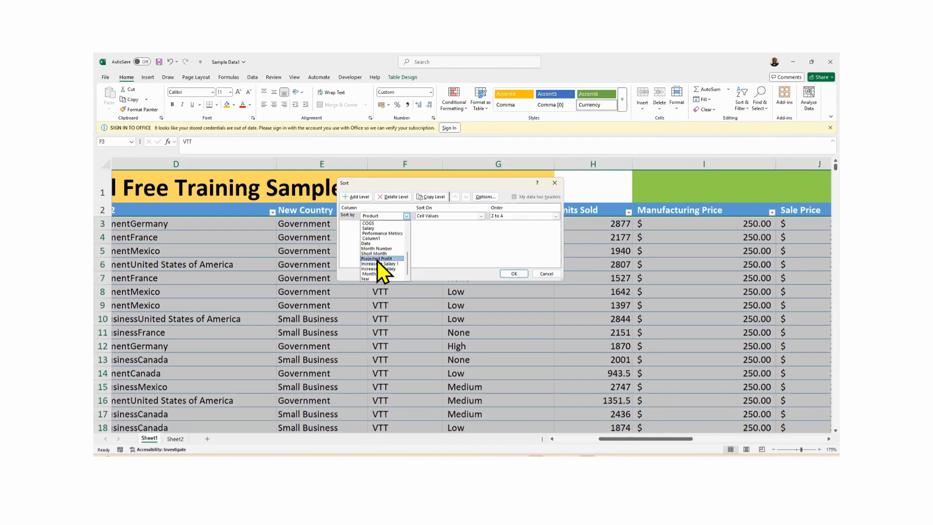
drag(407, 264, 406, 242)
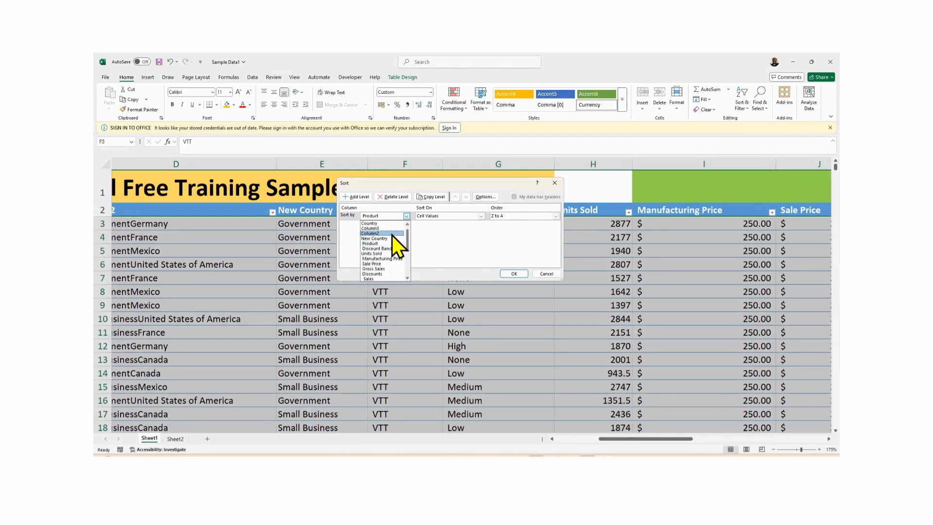
click(386, 238)
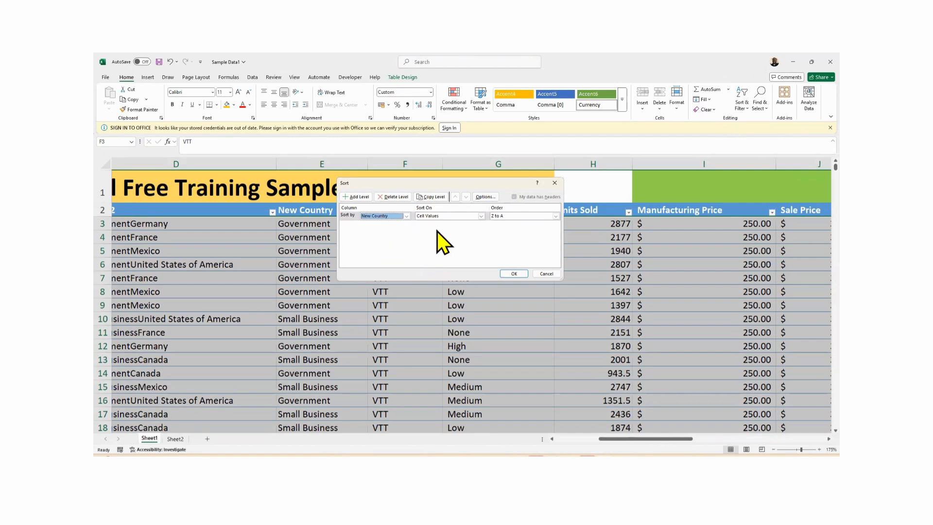
click(482, 217)
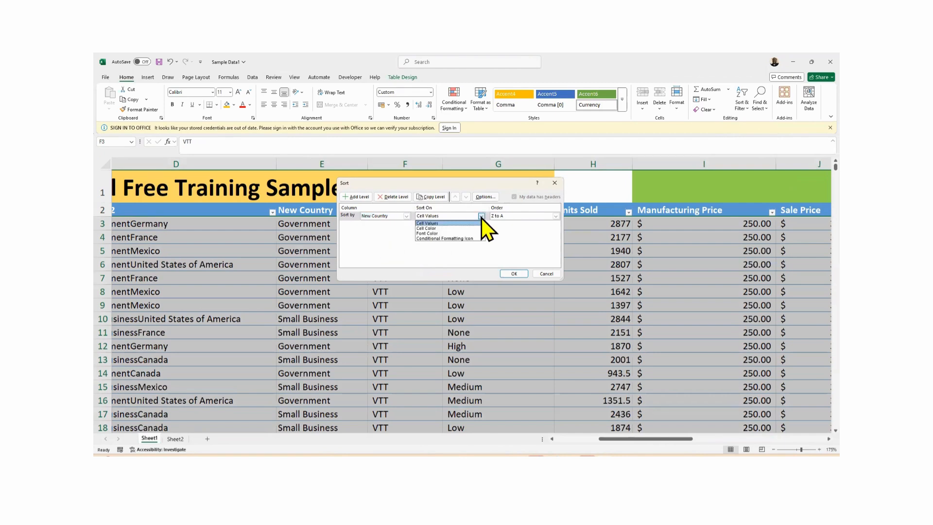
click(481, 218)
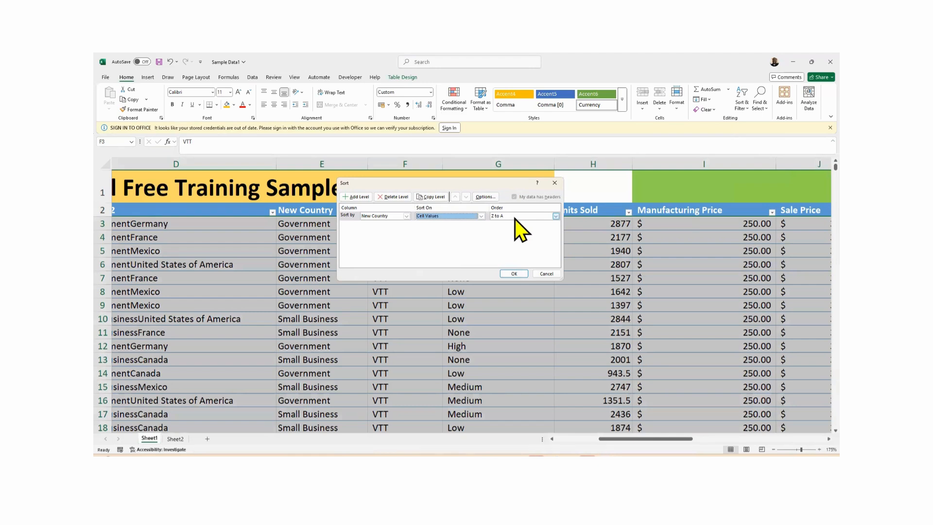
Step: Add a second level to the custom sort using the Increase in Salary 1 column
click(358, 197)
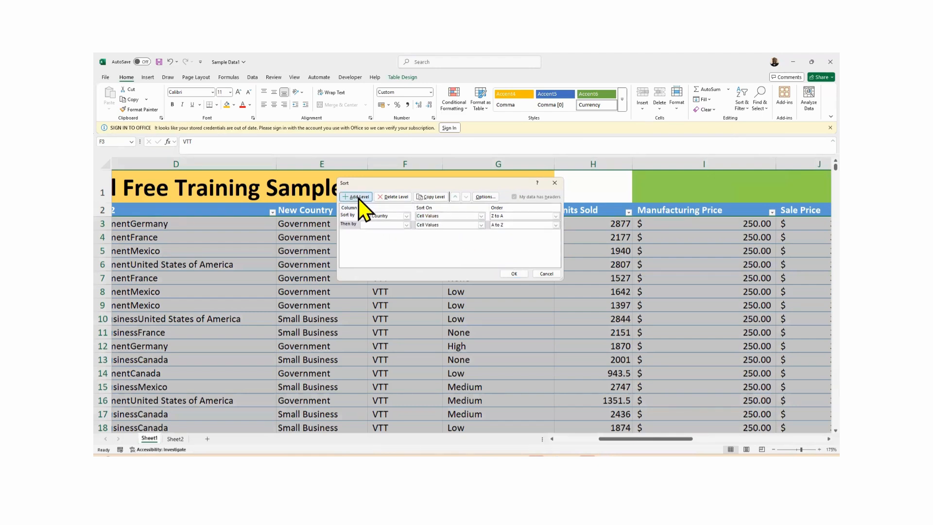
click(406, 225)
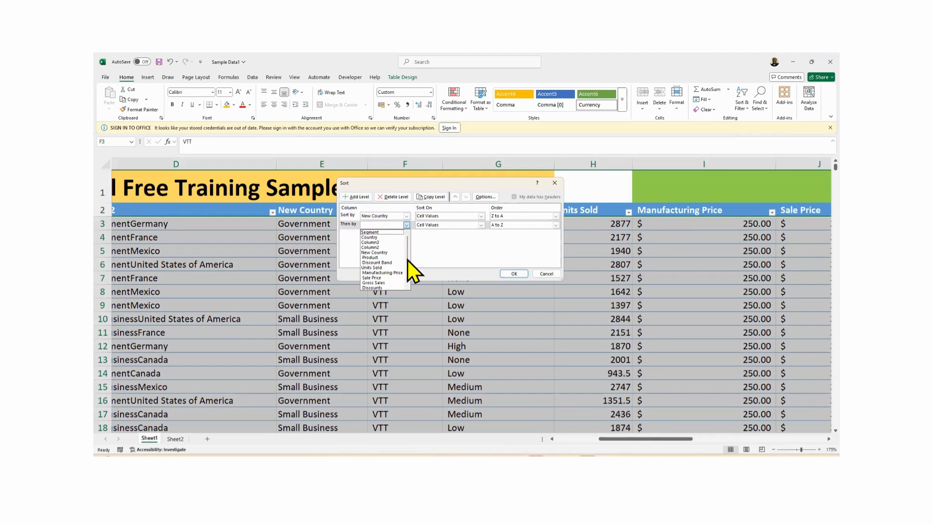
drag(408, 260, 408, 285)
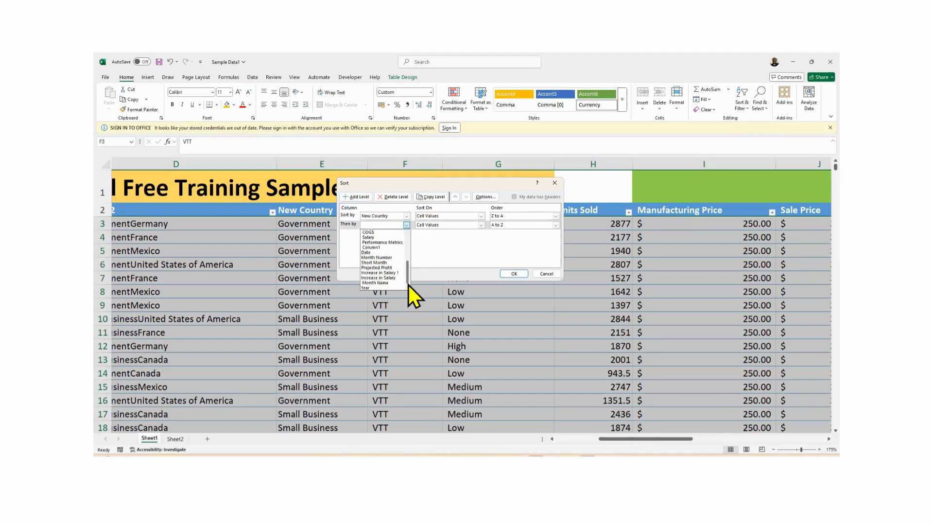
click(390, 273)
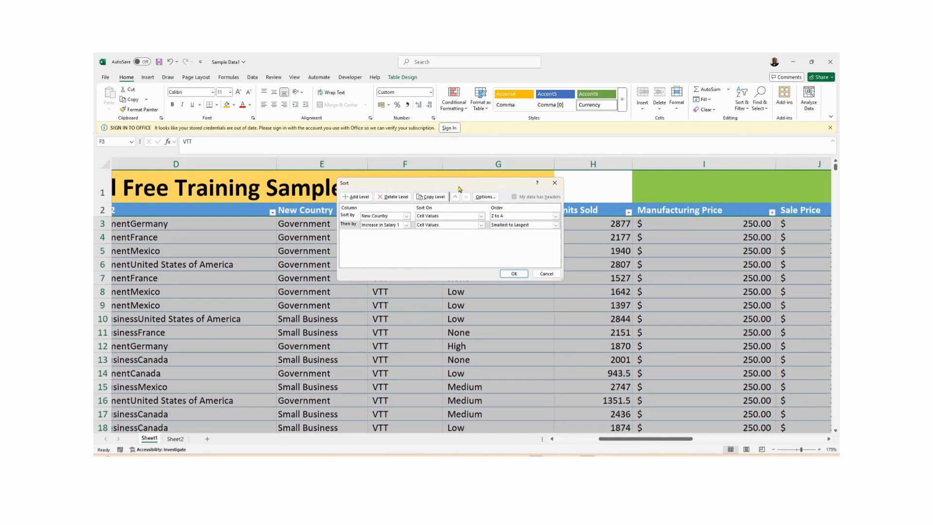
Step: Change the second sort level to Units Sold, Smallest to Largest, and apply the custom sort
drag(459, 189, 405, 176)
click(343, 212)
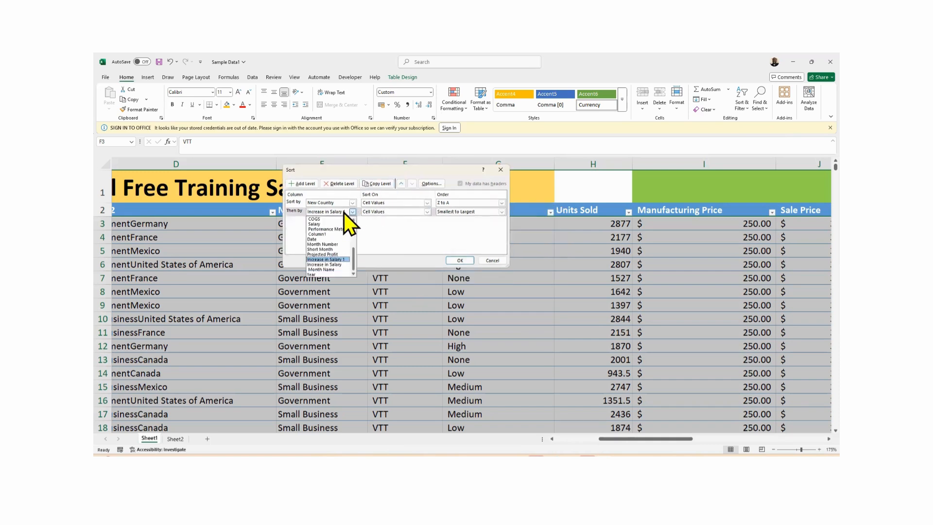
drag(355, 258, 354, 247)
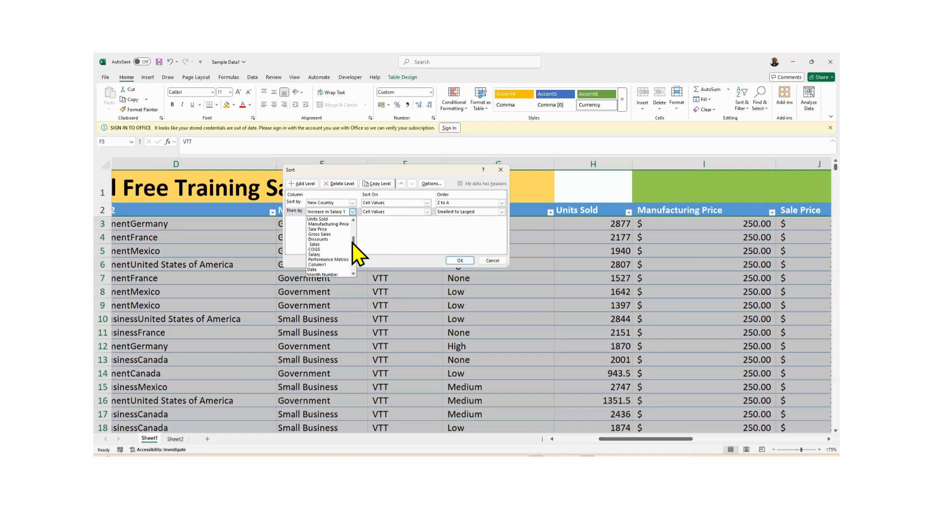
click(336, 220)
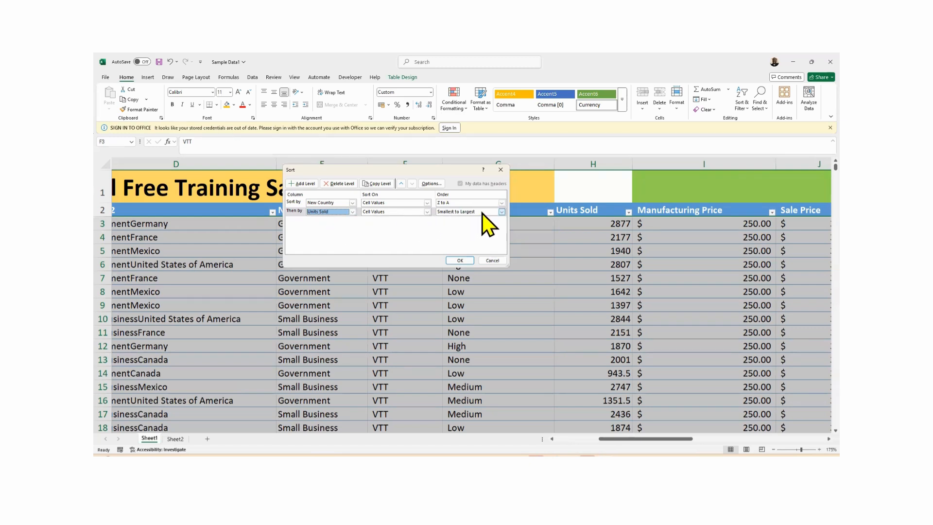
click(459, 261)
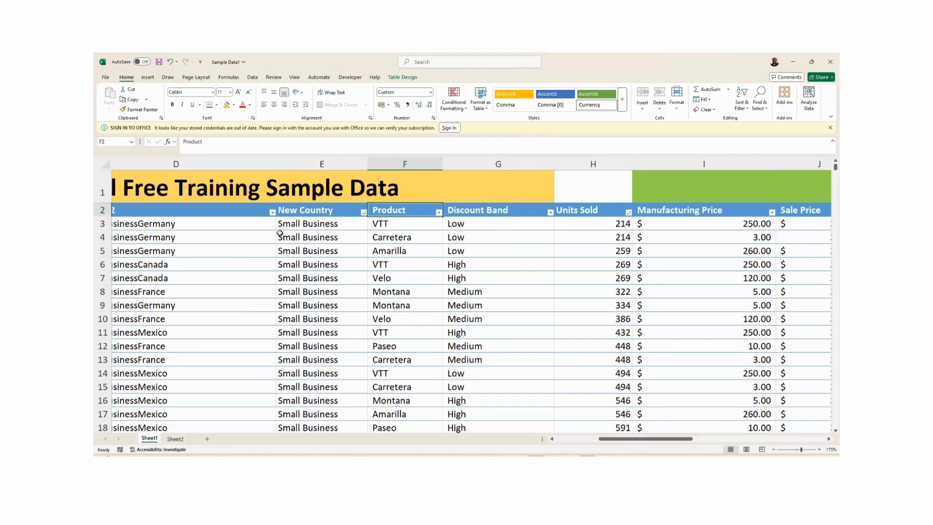
Step: Look down the sorted table to examine how the New Country groups follow one another, and return to the first rows
scroll(302, 230, down, 13)
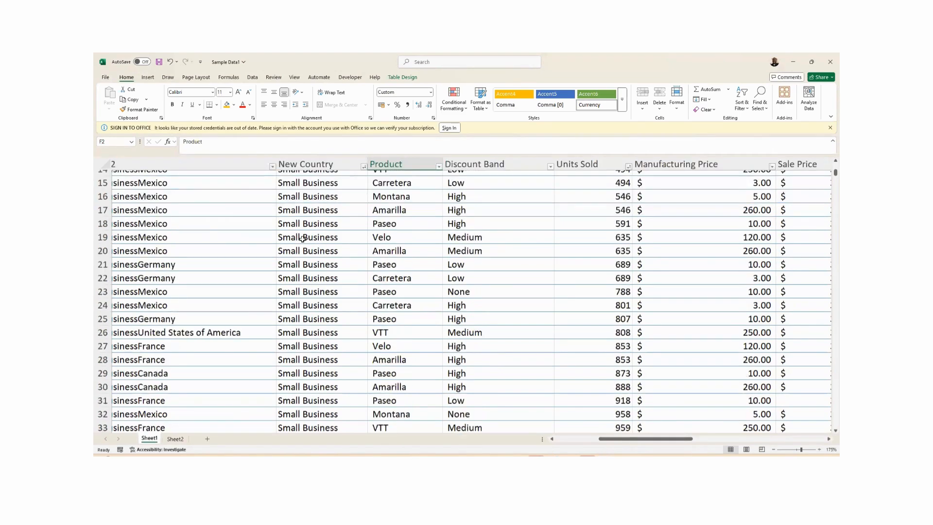
scroll(302, 240, down, 20)
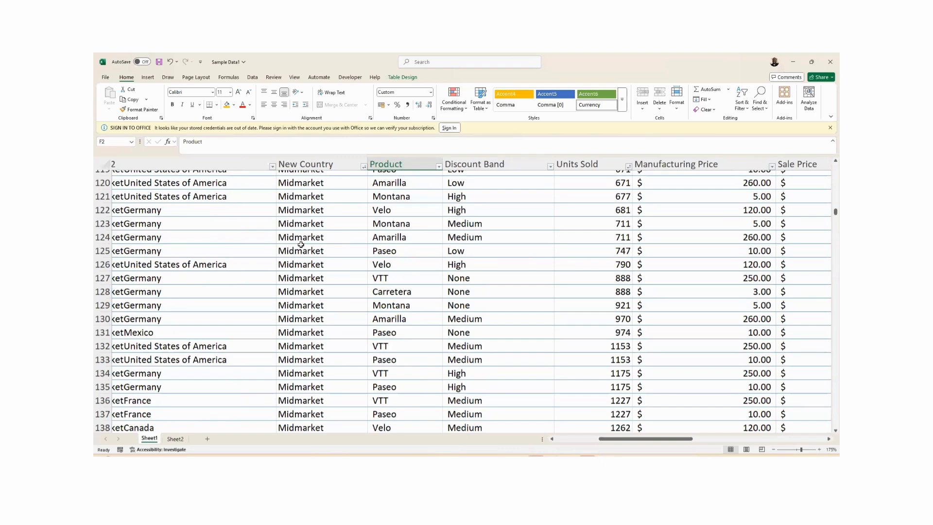
scroll(301, 244, down, 7)
scroll(301, 245, down, 20)
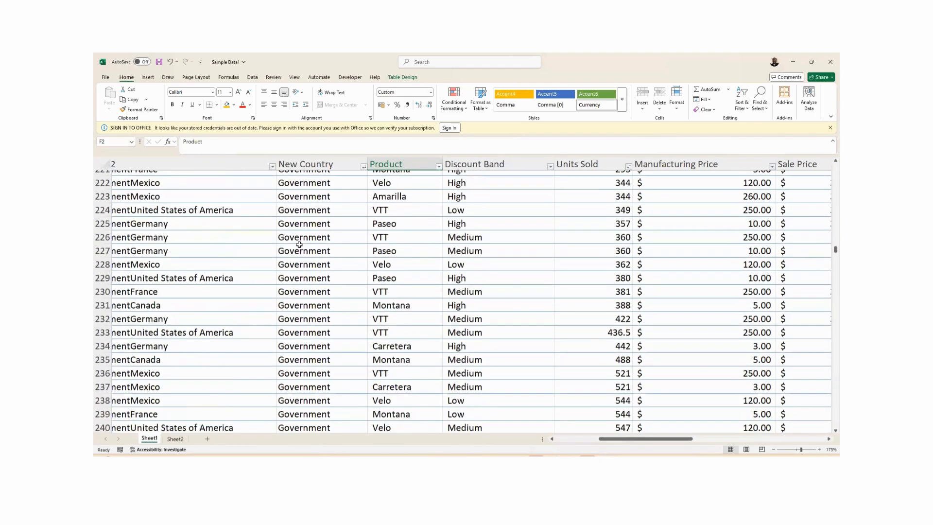
scroll(297, 242, down, 20)
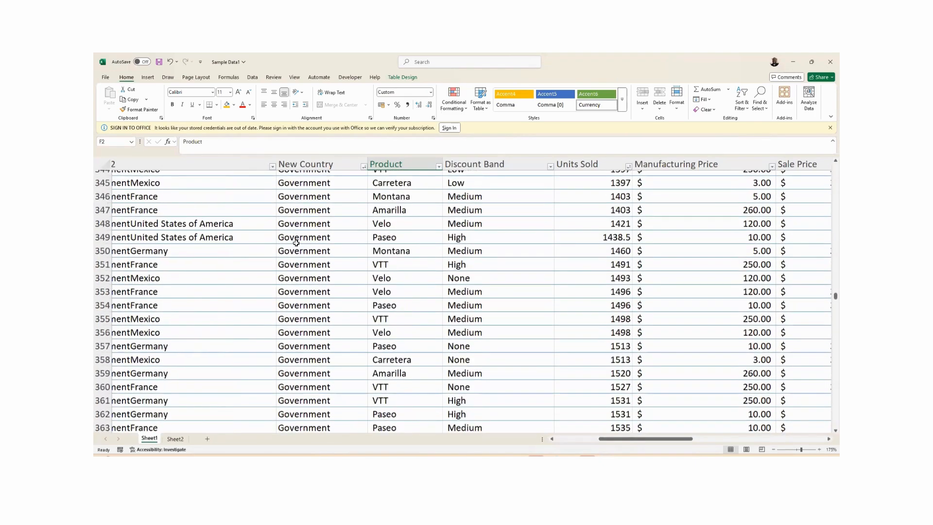
scroll(297, 245, down, 16)
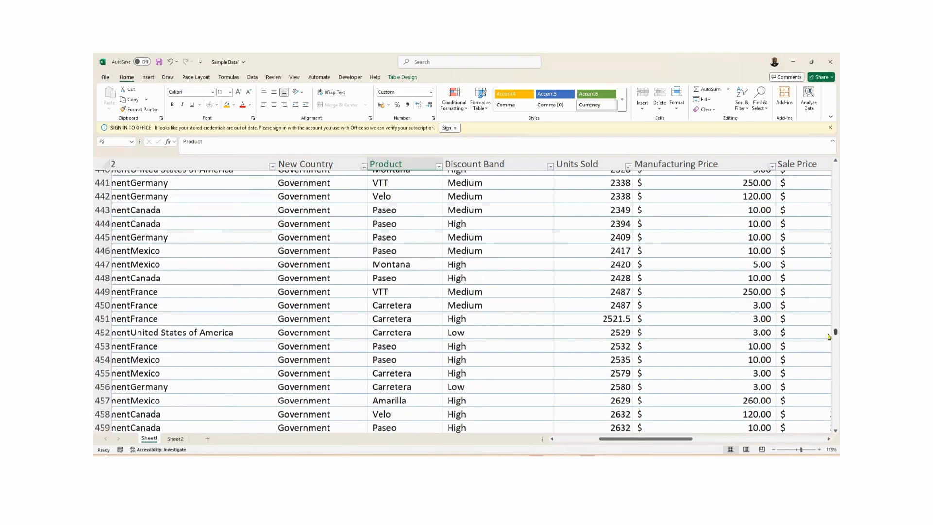
drag(830, 337, 829, 164)
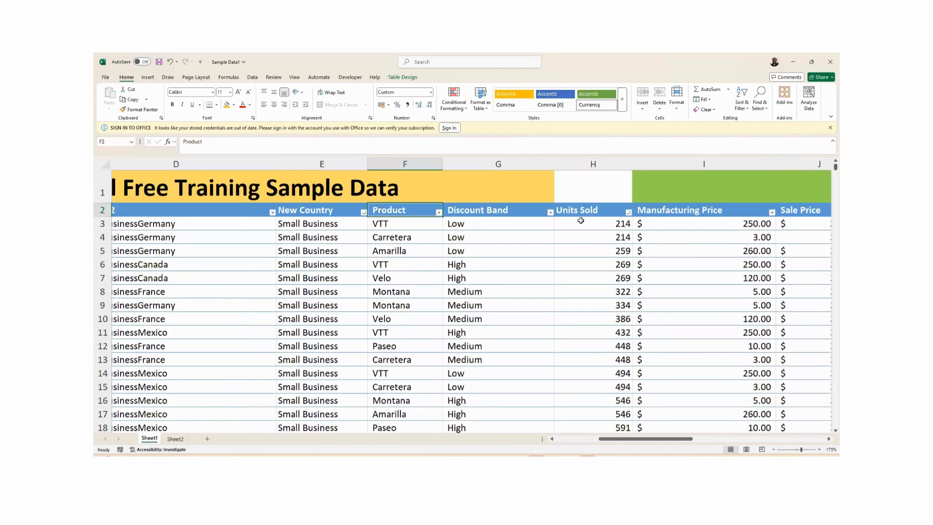
Step: Examine the order of the Units Sold values within the Small Business group, starting from its first value
click(622, 223)
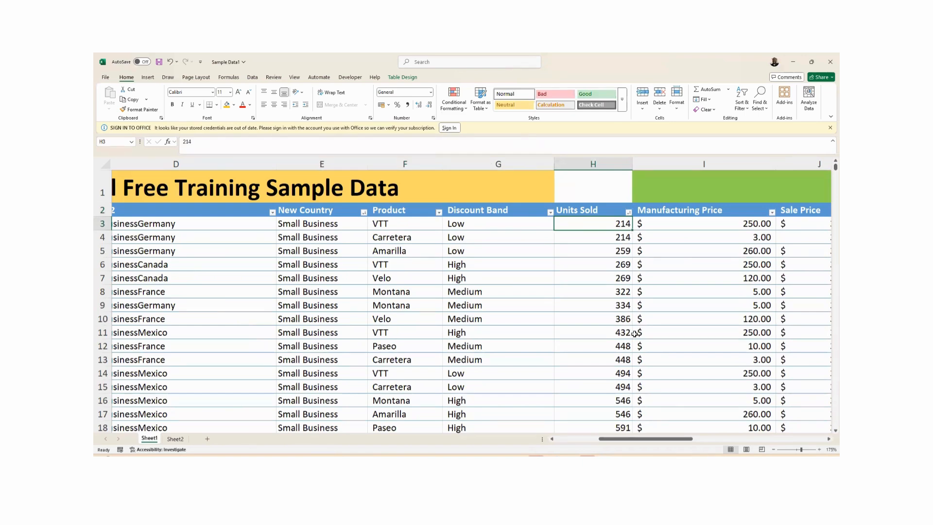
scroll(636, 382, down, 3)
scroll(632, 379, down, 20)
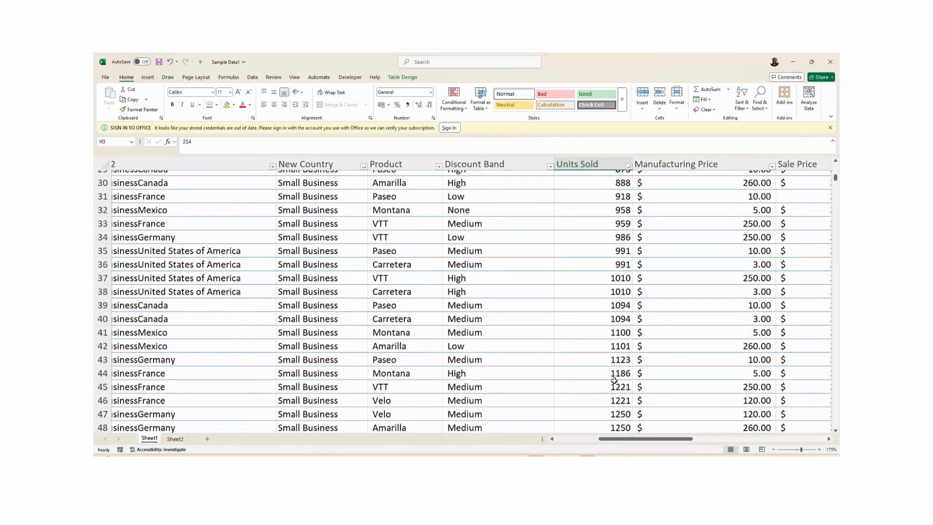
scroll(614, 372, down, 2)
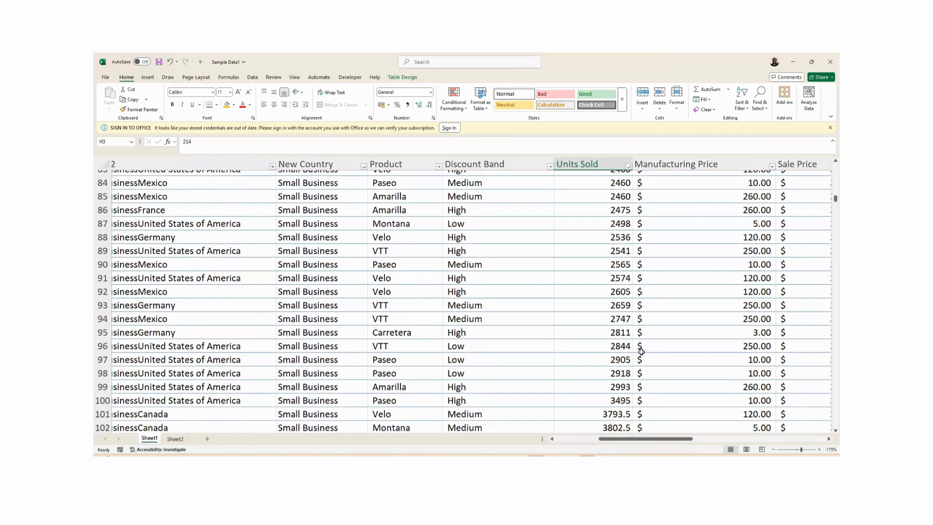
scroll(639, 348, up, 8)
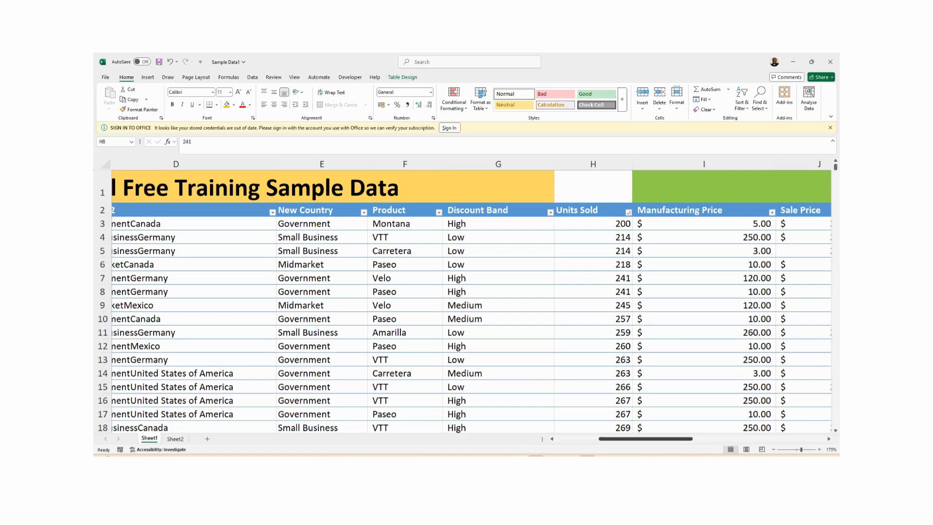
Step: Turn the filter for the table headers off and back on
click(747, 107)
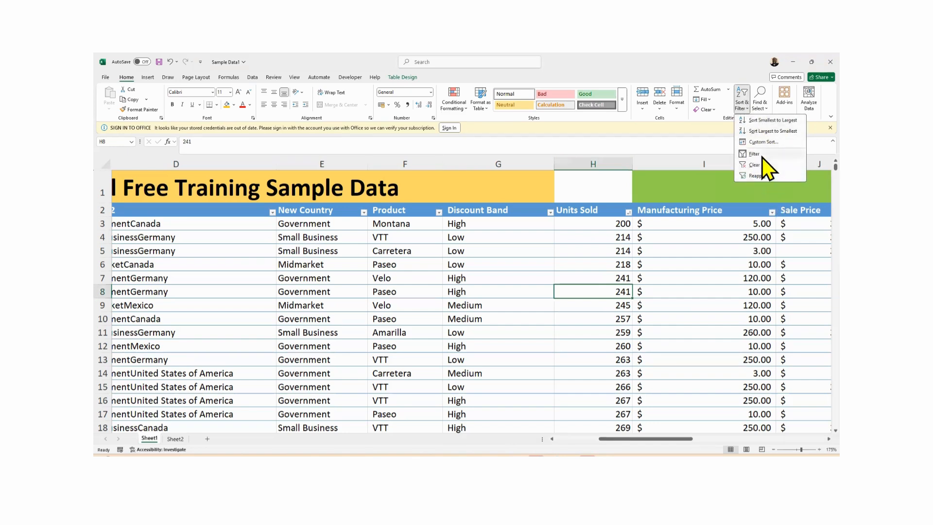
click(749, 155)
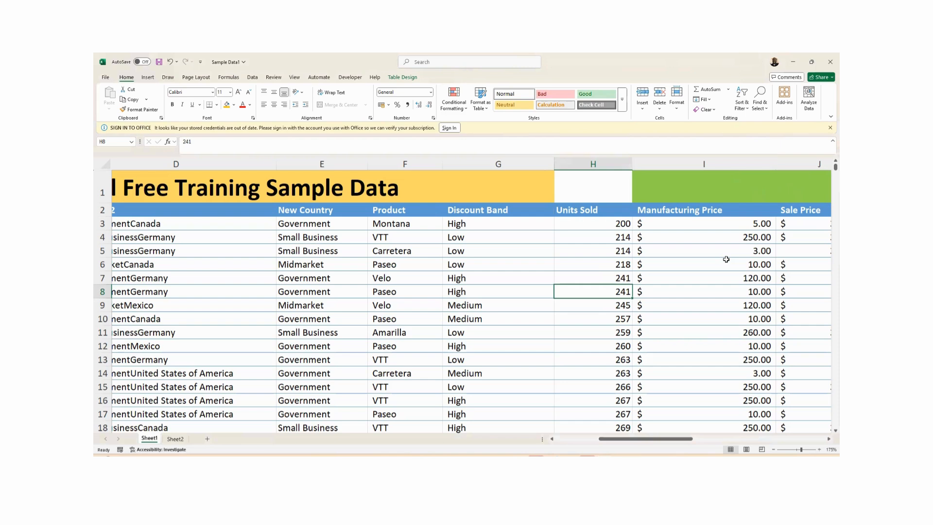
click(746, 105)
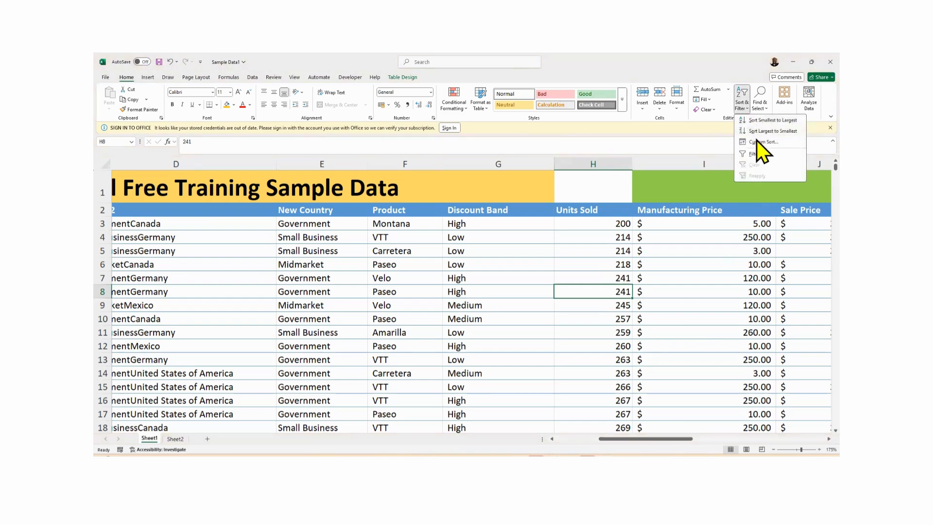
click(756, 156)
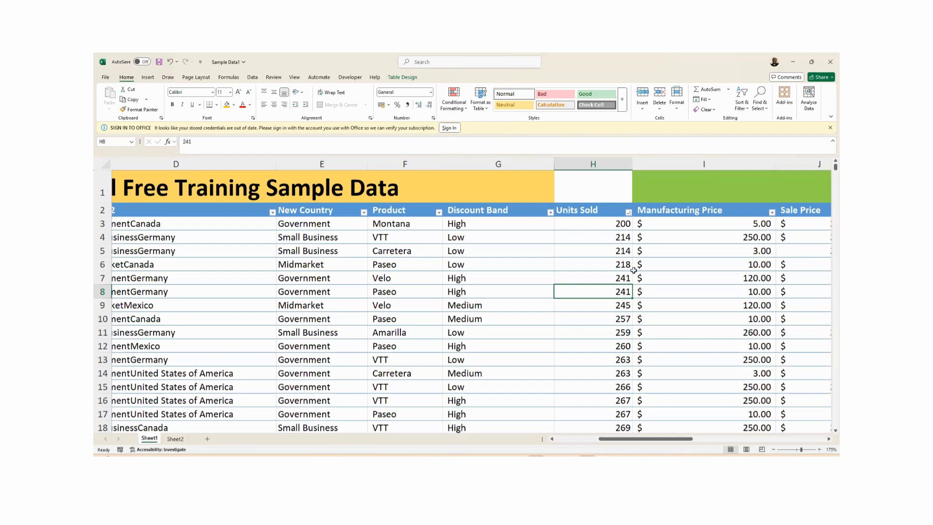
Step: Examine the filter options of the Discount Band column and dismiss them without filtering
click(499, 165)
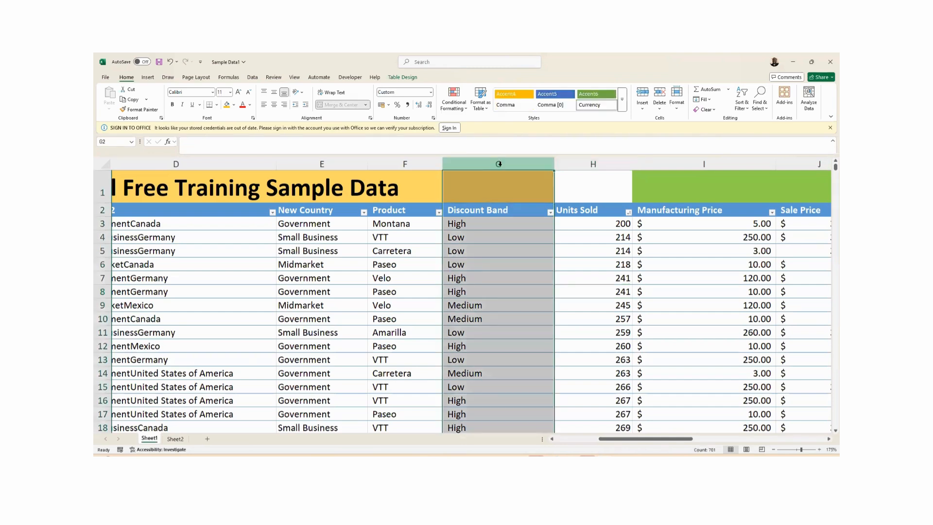
click(550, 213)
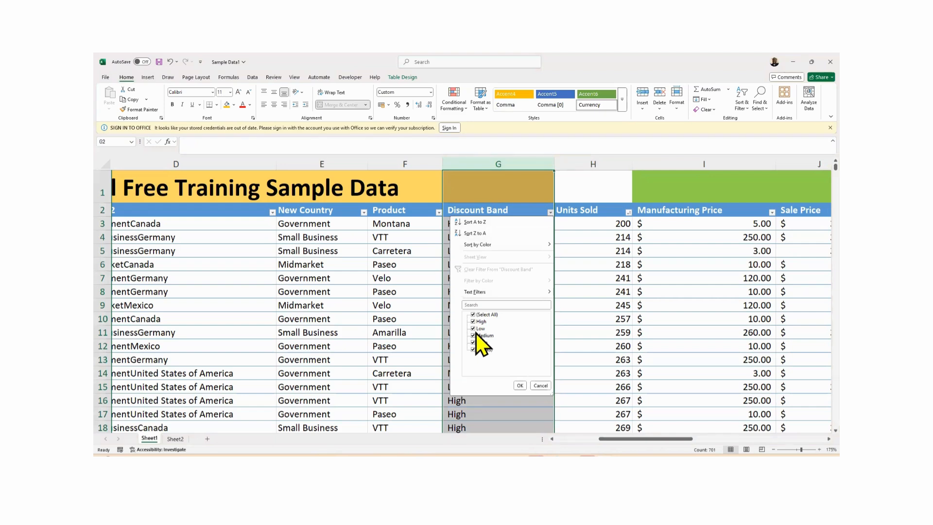
click(540, 385)
click(510, 291)
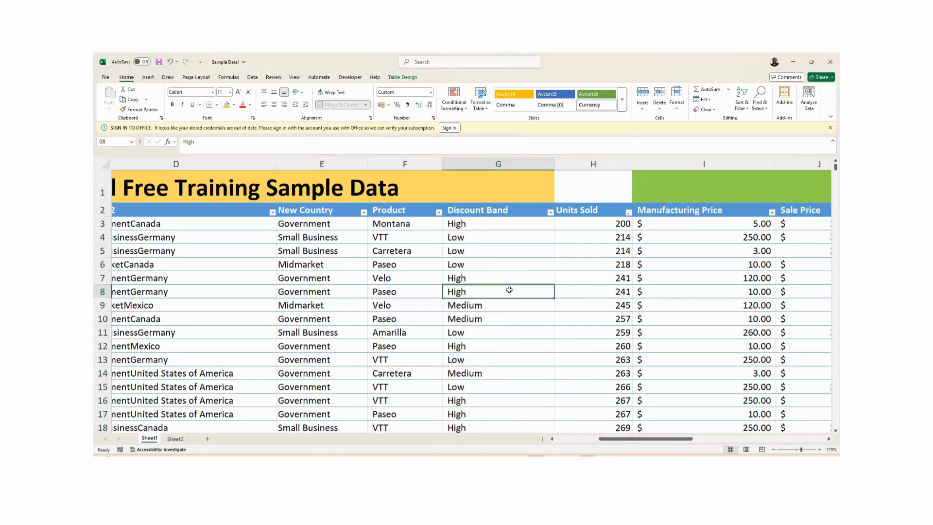
Step: Filter the Discount Band column to show only High and look down the filtered rows
click(551, 213)
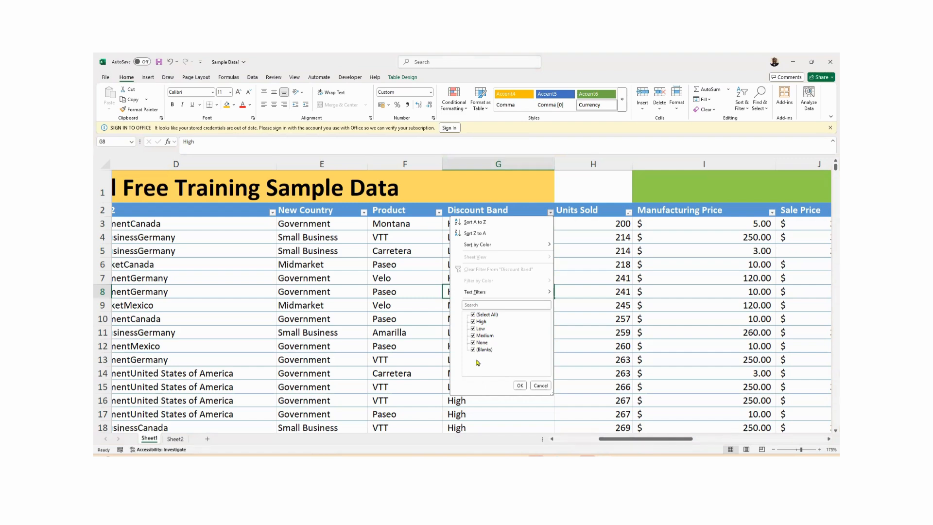
click(475, 314)
click(474, 321)
click(519, 386)
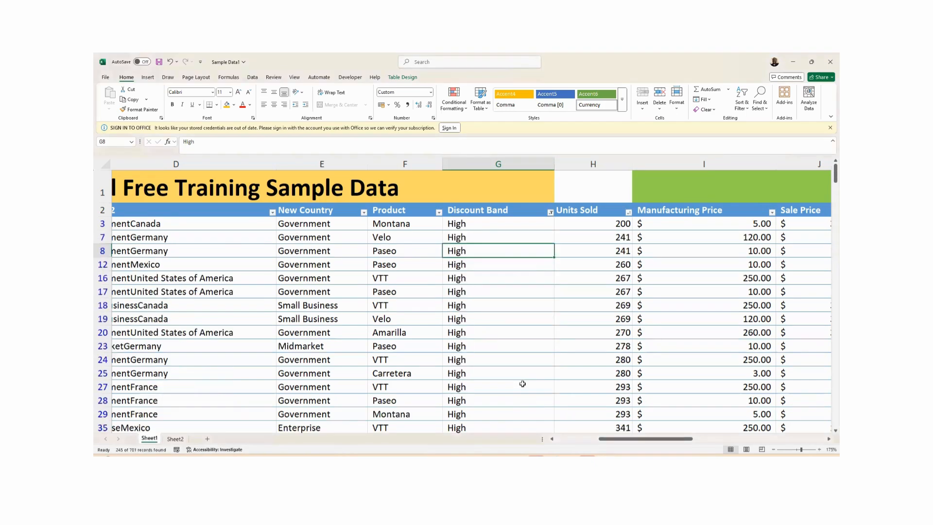
scroll(518, 289, down, 10)
scroll(518, 289, down, 20)
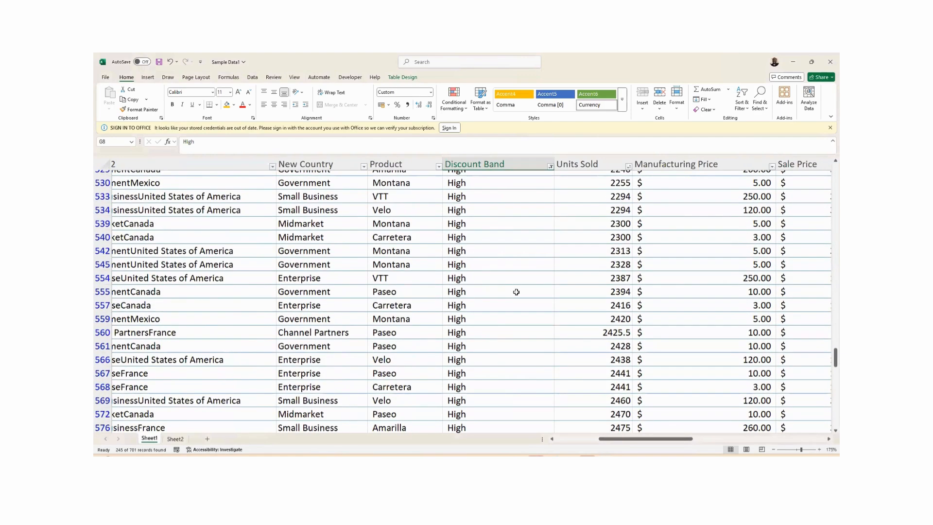
Step: Change the Discount Band filter from High to Medium and look through the filtered rows
click(551, 168)
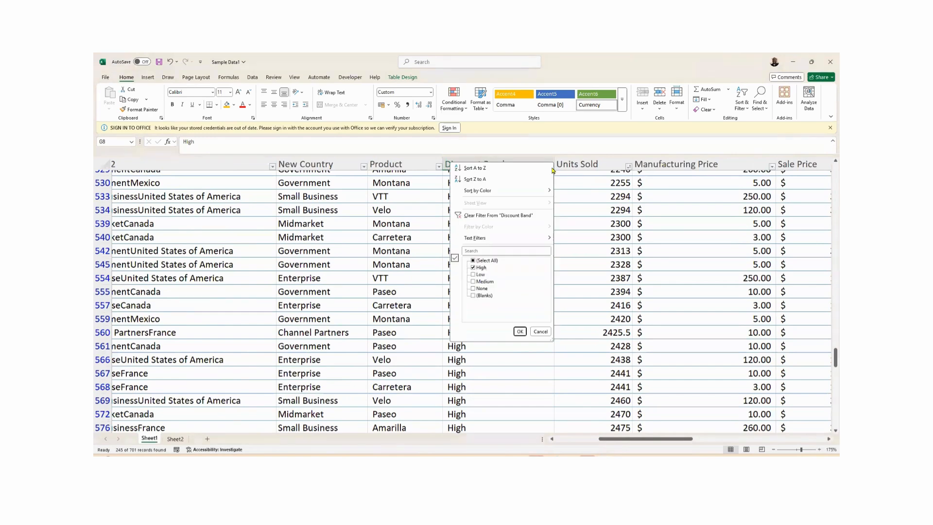
click(472, 267)
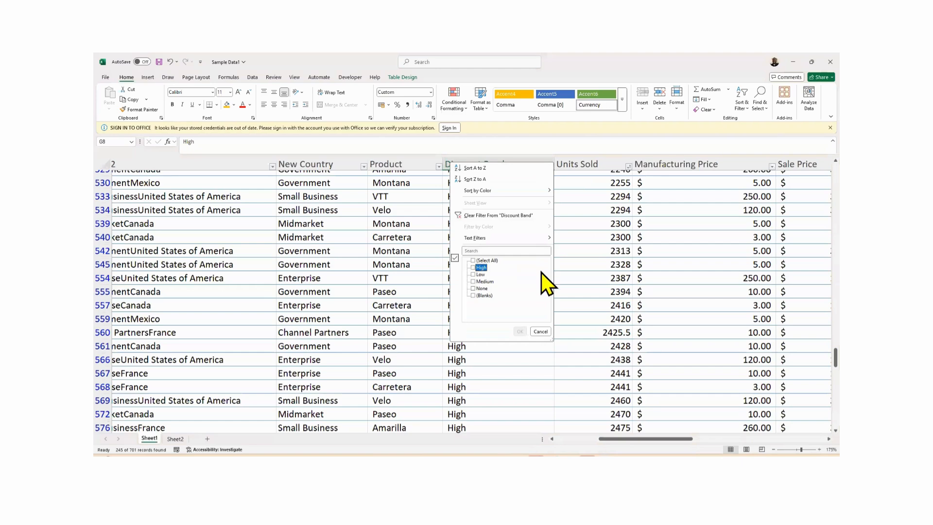
click(474, 282)
click(520, 332)
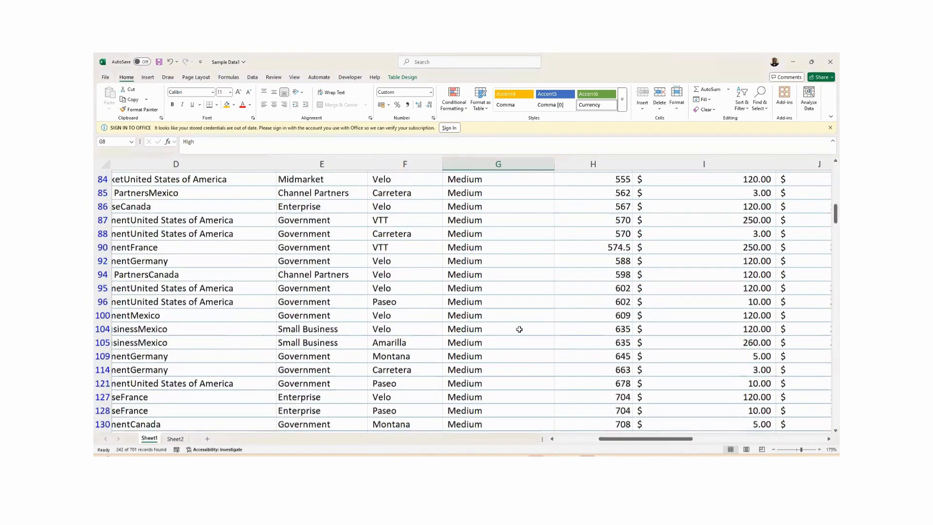
scroll(503, 224, down, 12)
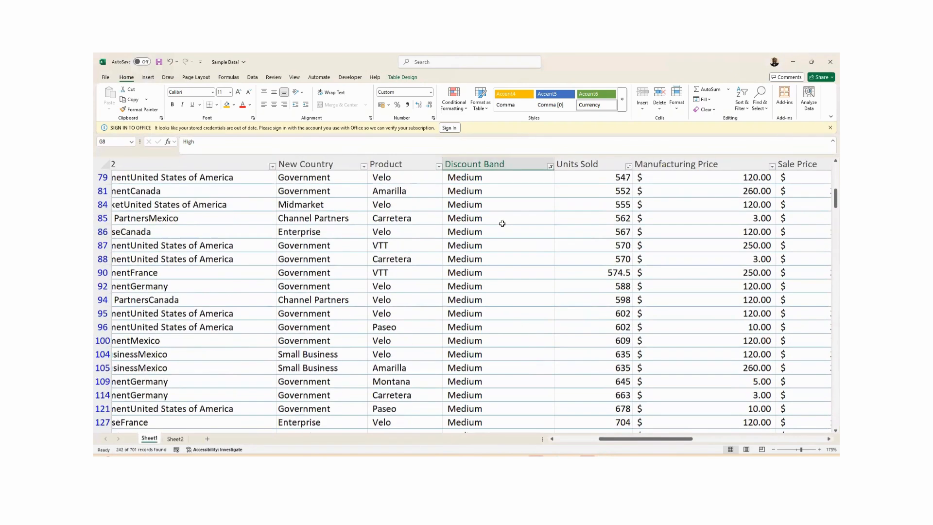
scroll(502, 224, down, 6)
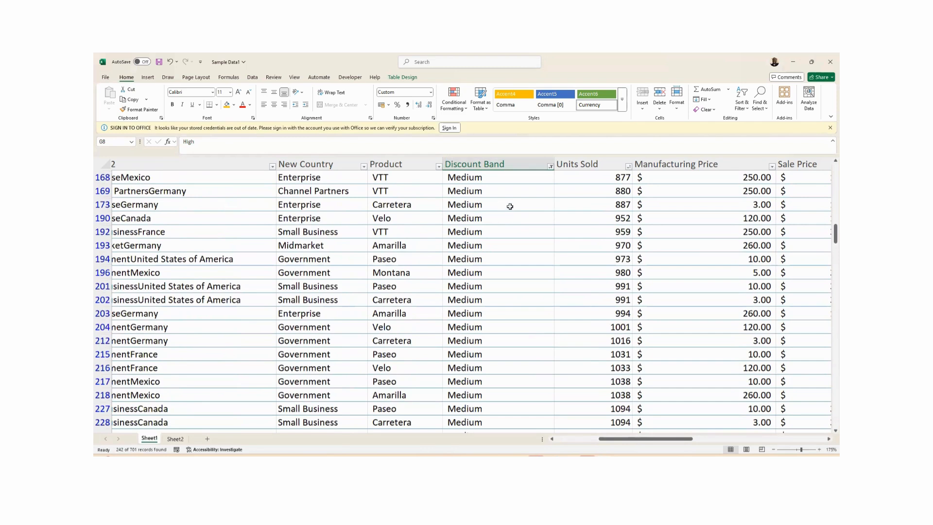
Step: Change the Discount Band filter from Medium to only the blank entries and view the filtered rows
click(550, 167)
click(473, 290)
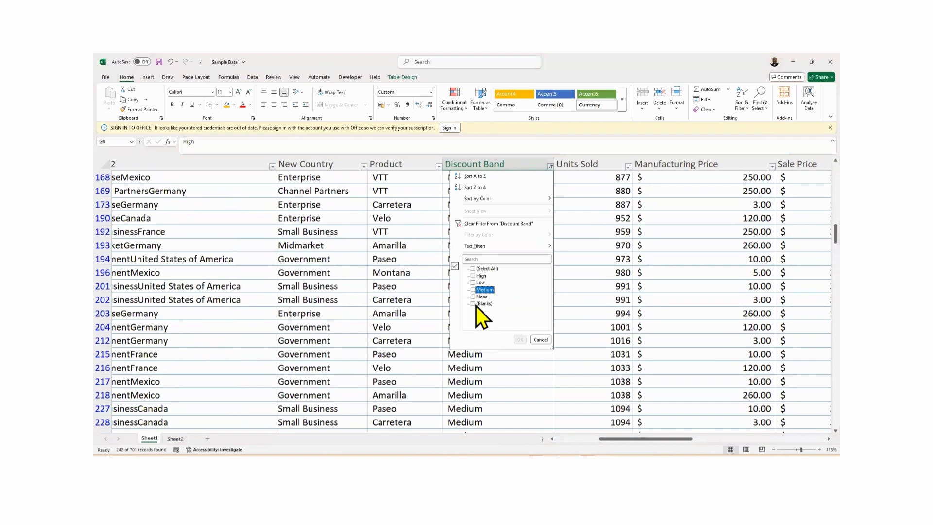
click(474, 304)
click(517, 338)
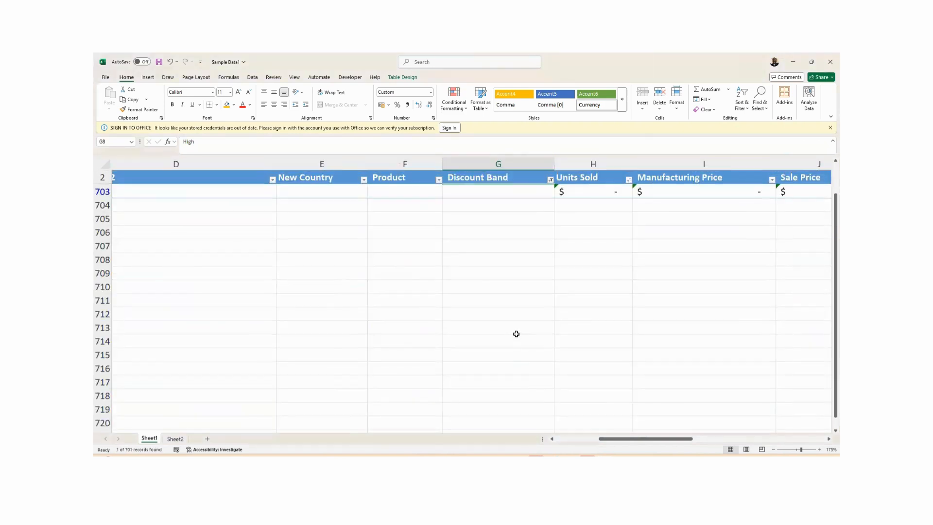
scroll(520, 311, up, 1)
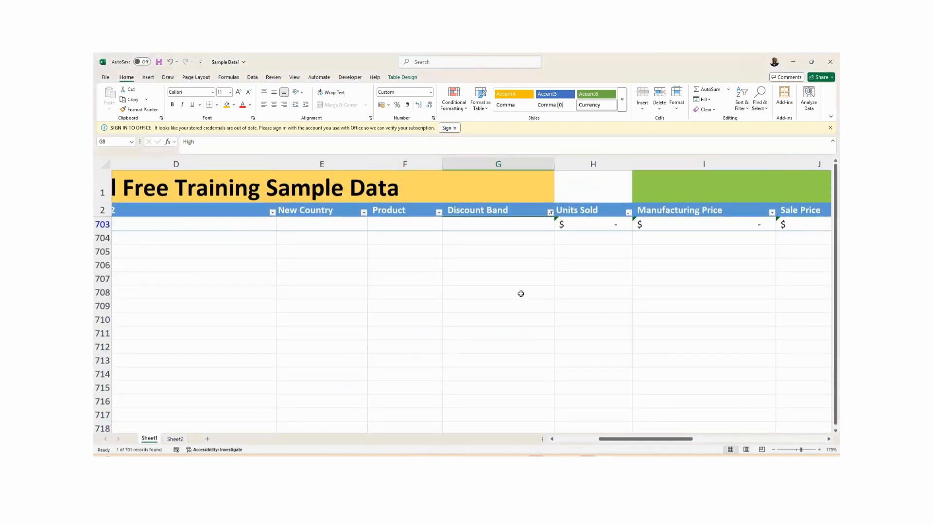
Step: Change the Discount Band filter from blanks to None and look through the filtered rows of that column
click(551, 212)
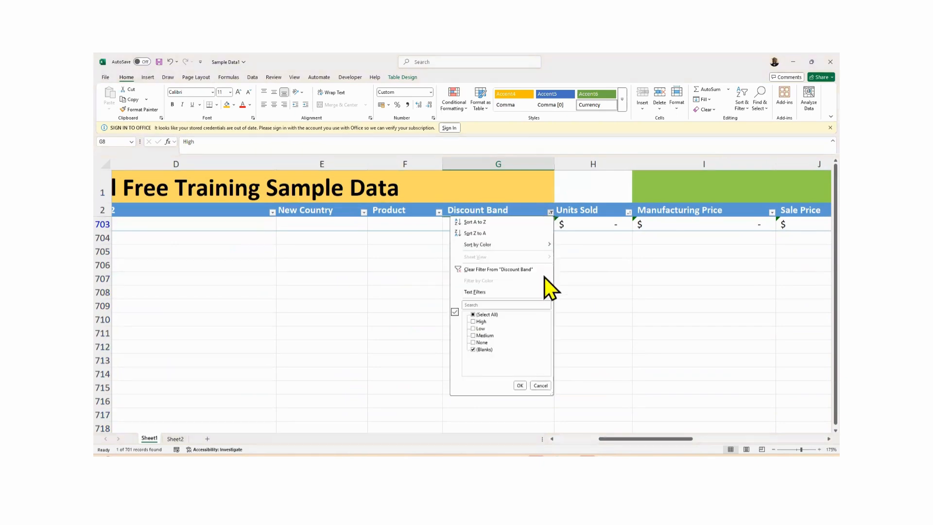
click(473, 349)
click(473, 342)
click(516, 386)
scroll(506, 300, down, 9)
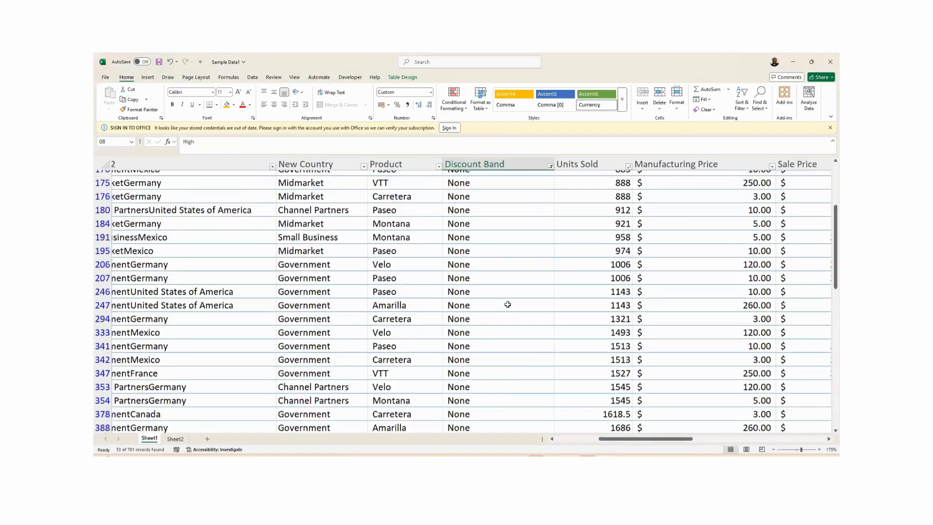
scroll(507, 300, down, 9)
scroll(506, 300, up, 7)
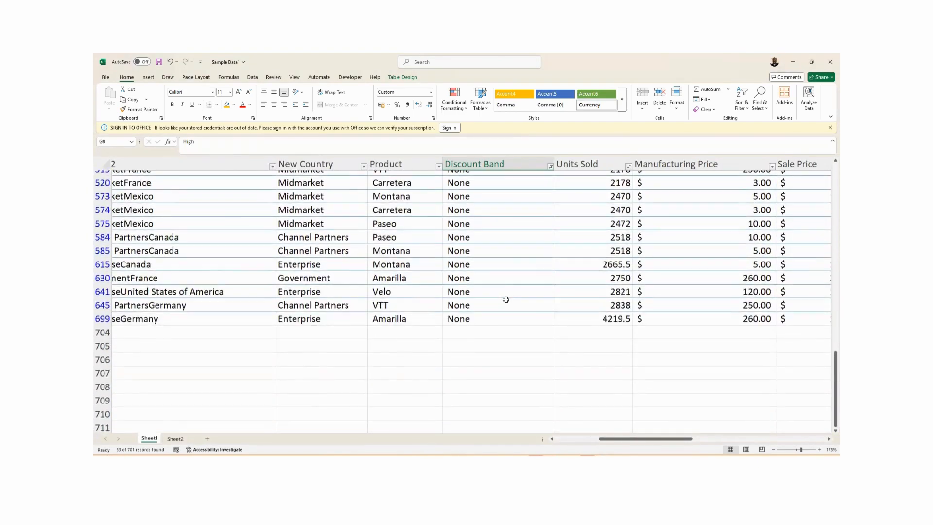
scroll(503, 293, up, 12)
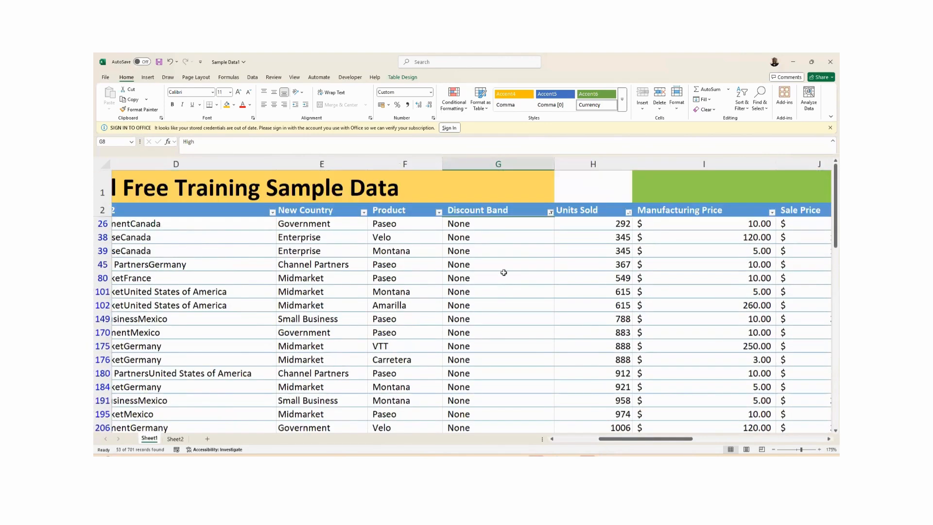
click(502, 162)
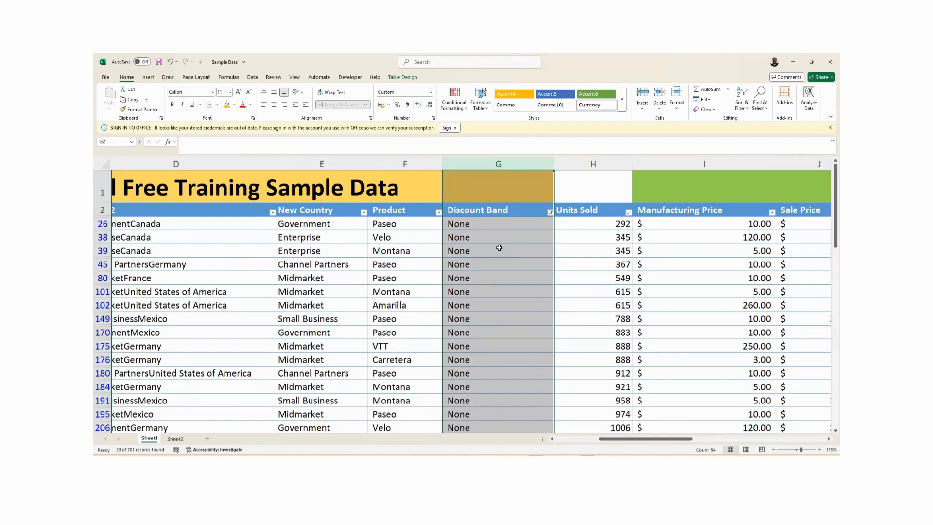
click(499, 240)
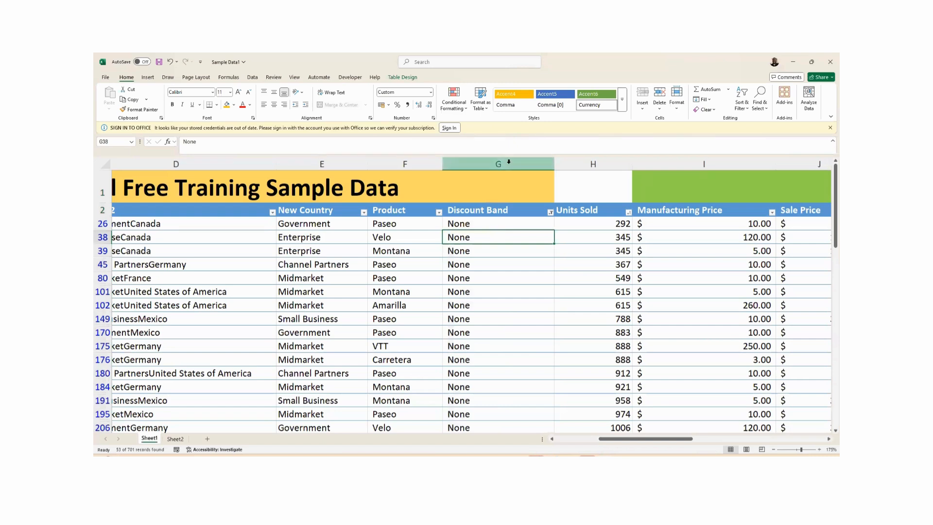
Step: Filter the Product column to Montana only and select the filtered Product and Discount Band cells for review
click(439, 217)
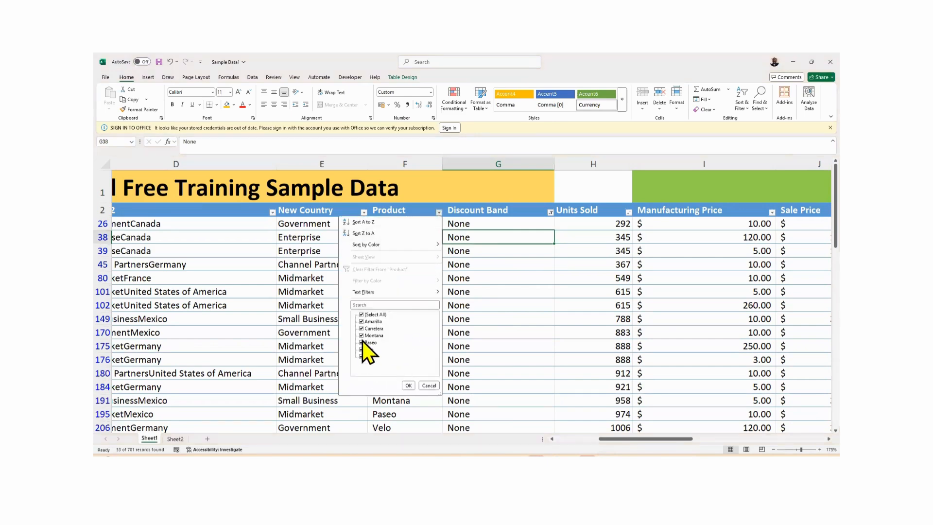
click(361, 315)
click(361, 335)
click(407, 384)
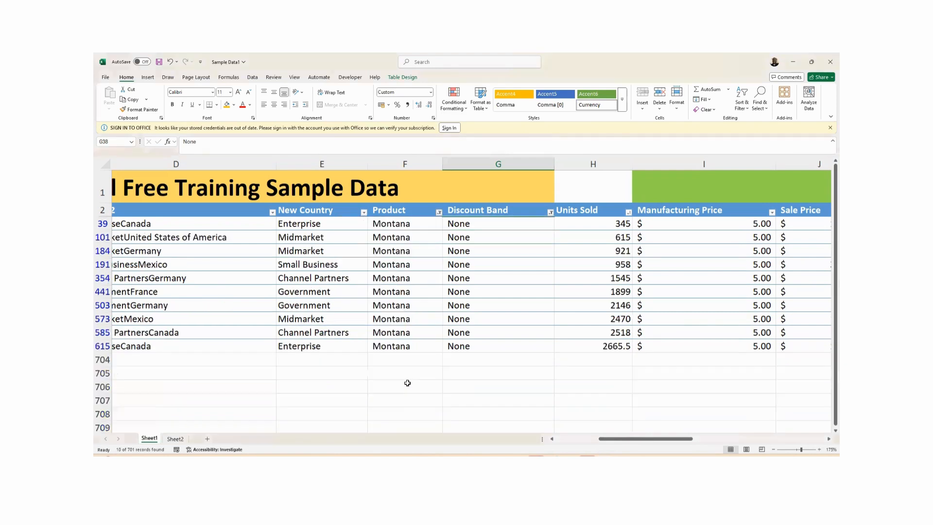
drag(401, 348, 397, 227)
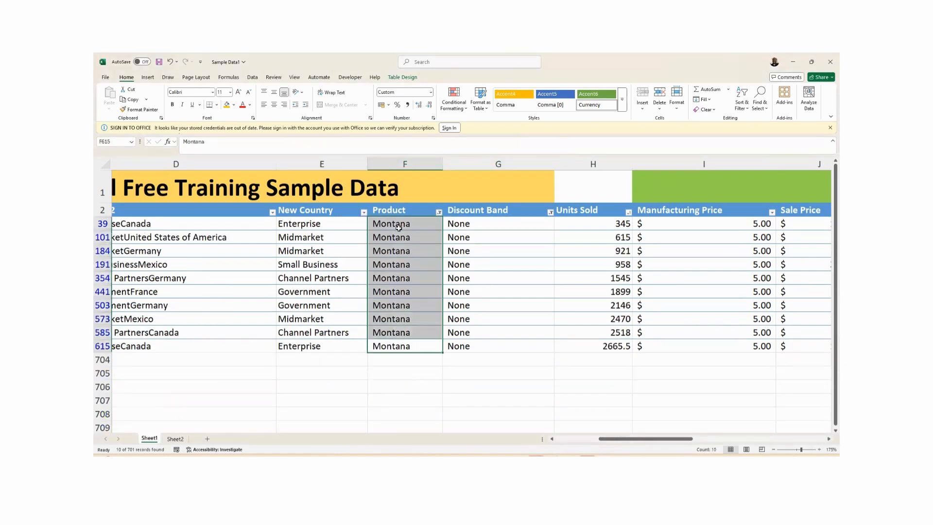
drag(493, 346, 480, 222)
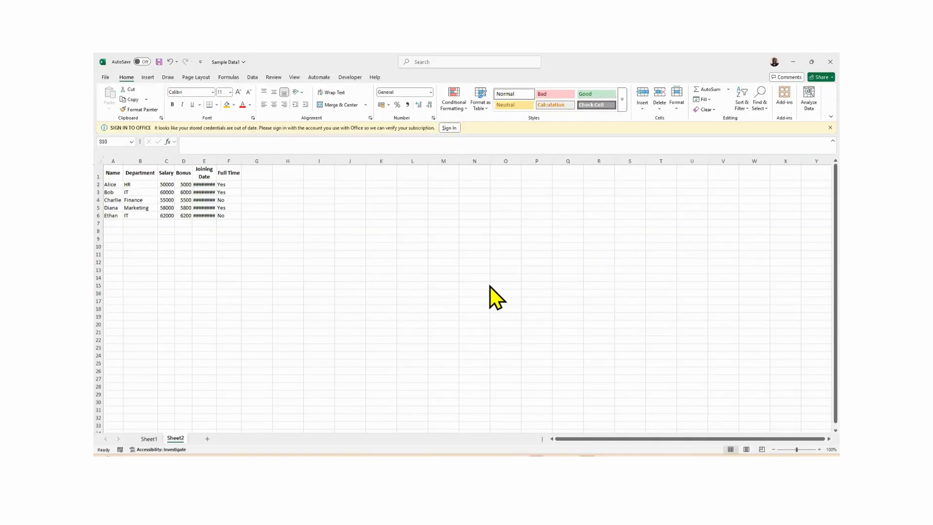
Step: On Sheet2, fit the Joining Date column's width to its dates and clear the entries under Full Time
click(204, 192)
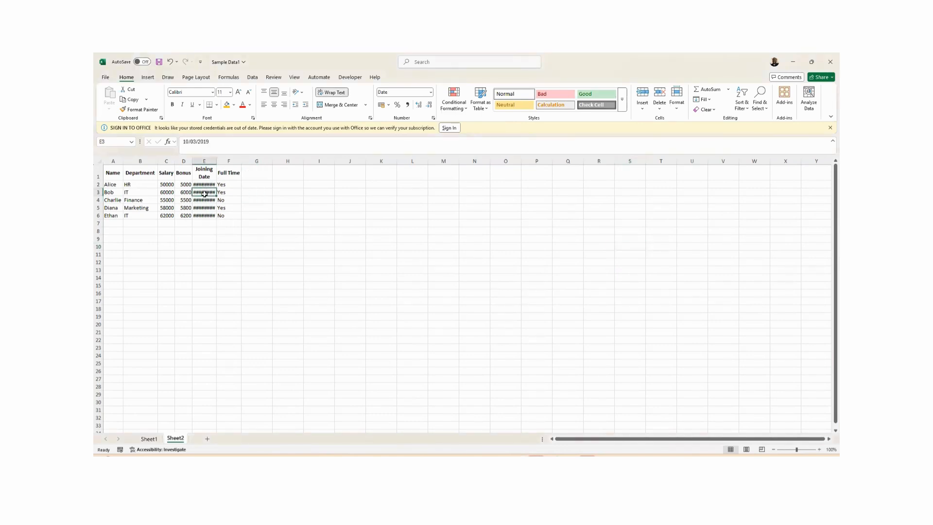
double_click(220, 162)
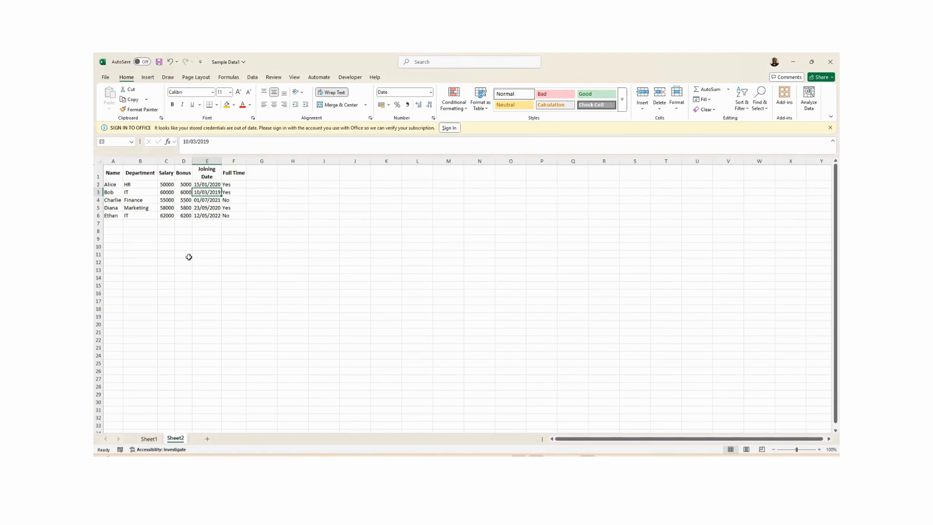
click(229, 185)
drag(229, 186, 232, 224)
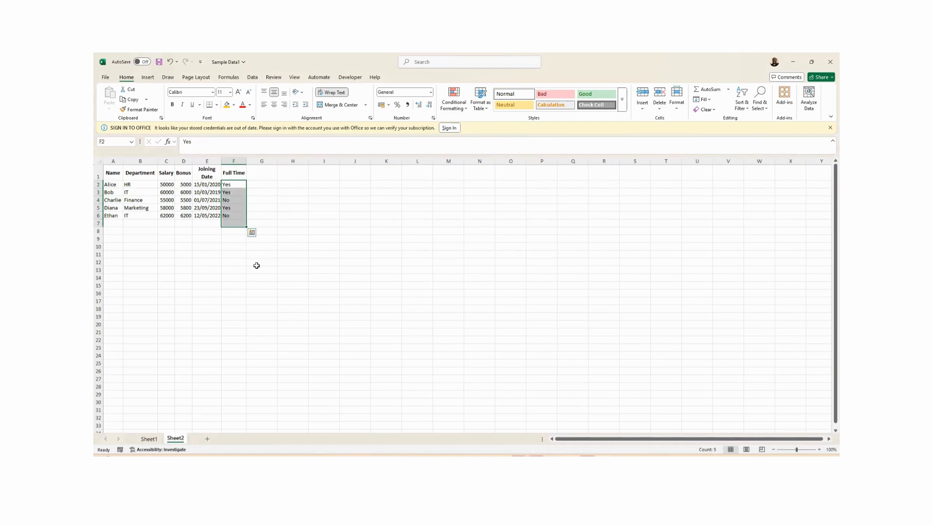
key(Delete)
Step: Open the data validation settings for cell F2, the first cell under Full Time
click(234, 184)
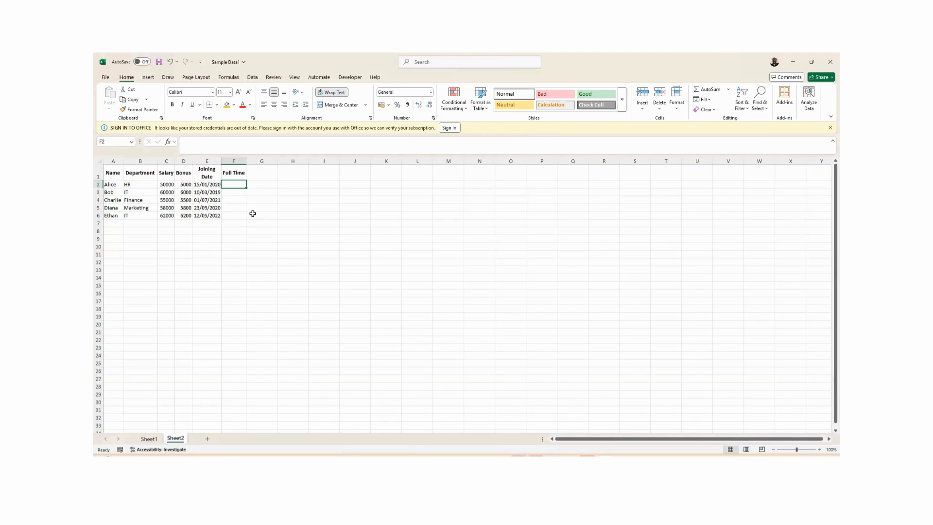
click(253, 77)
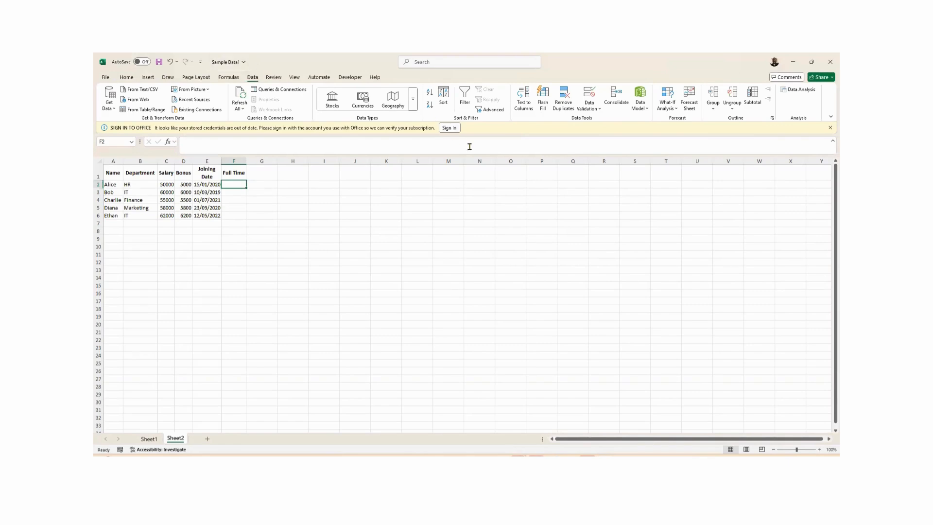
click(600, 111)
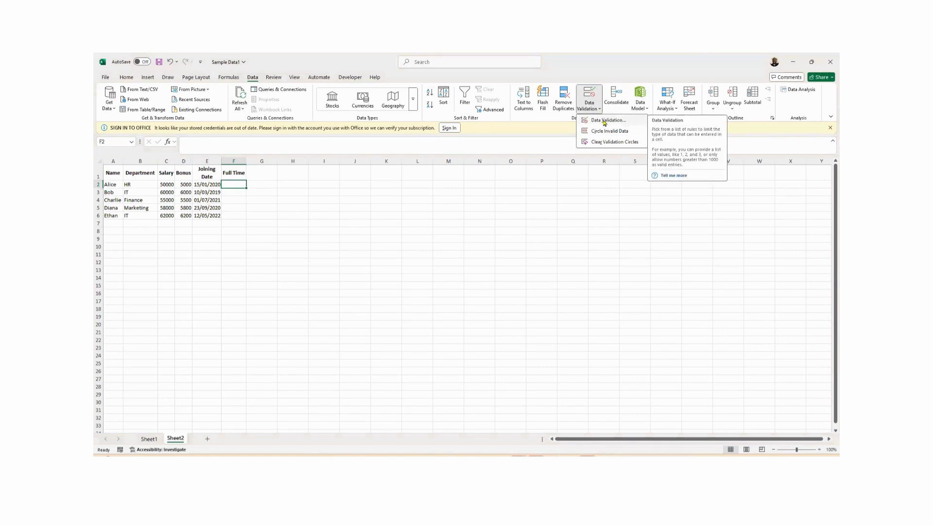
click(604, 121)
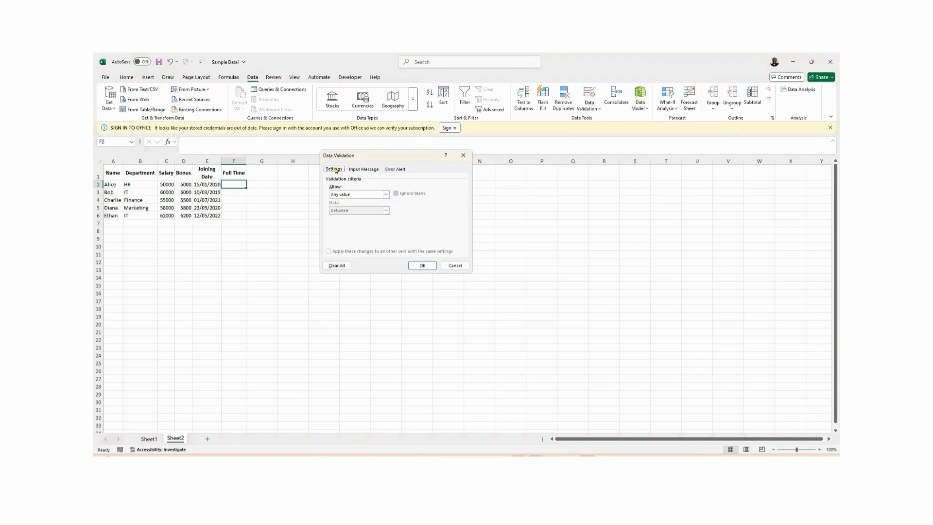
Step: Examine the List, Date, Time and Custom validation criteria available for cell F2 and the options each one offers
click(386, 196)
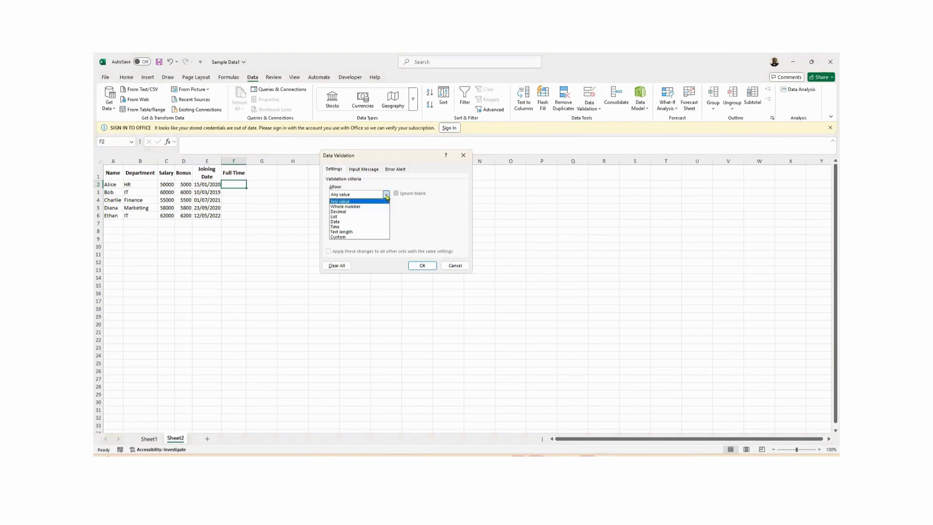
click(347, 217)
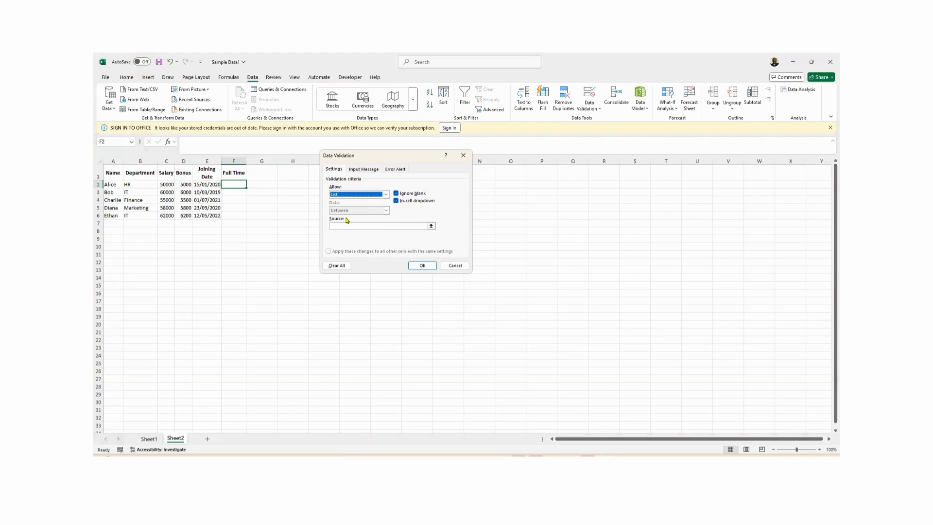
click(386, 194)
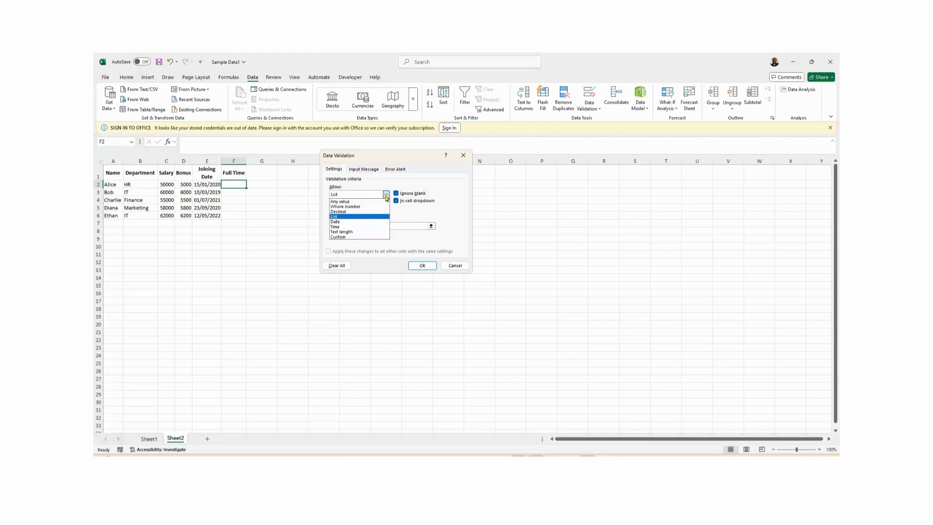
click(349, 222)
click(386, 194)
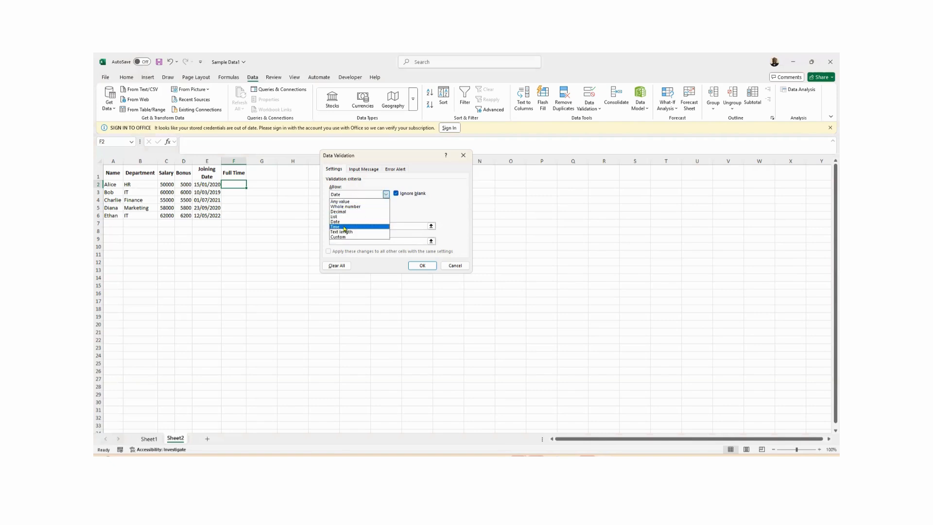
click(344, 227)
click(352, 195)
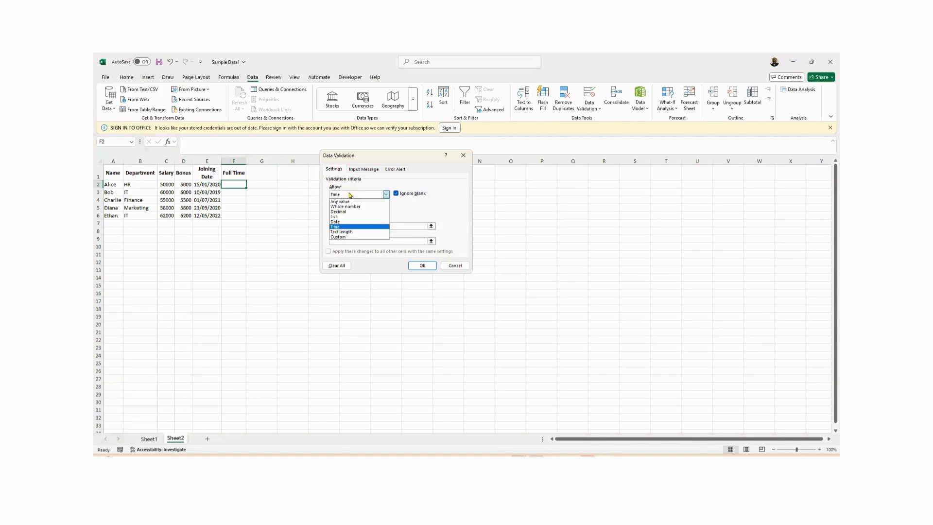
click(340, 238)
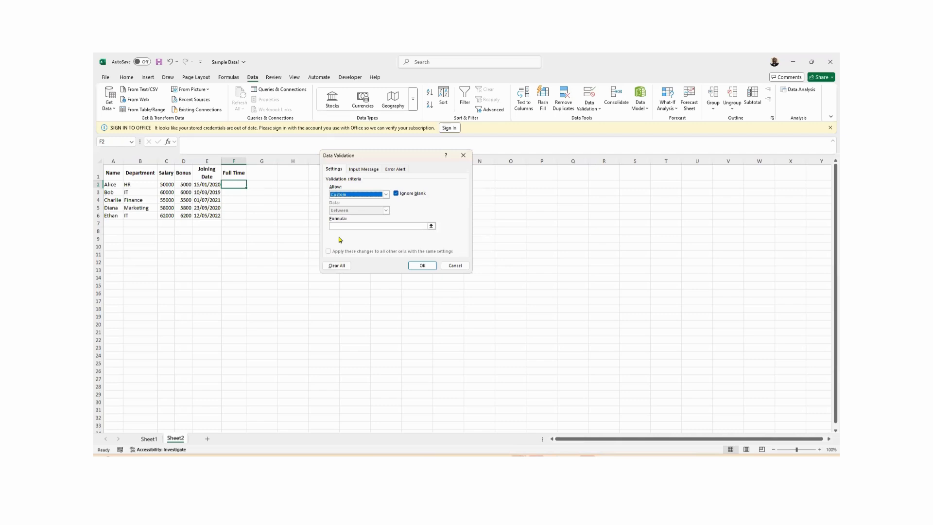
click(387, 194)
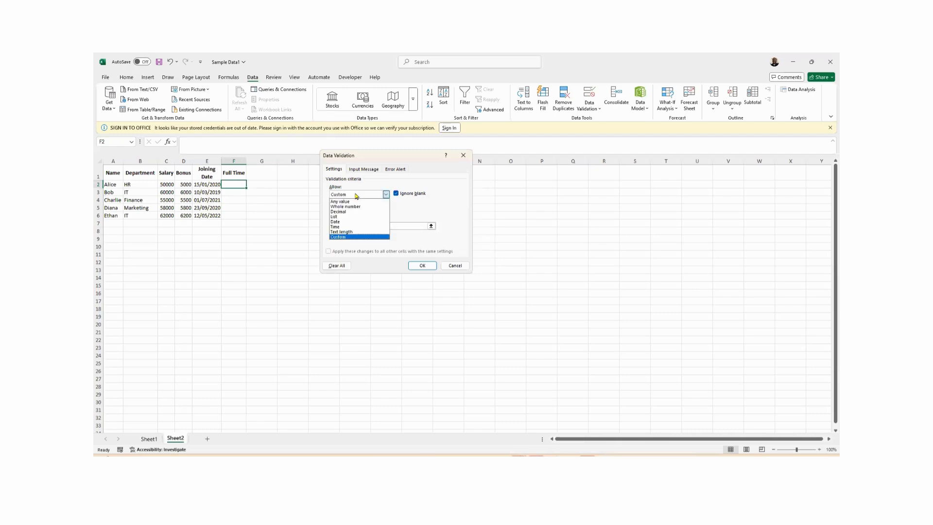
click(348, 217)
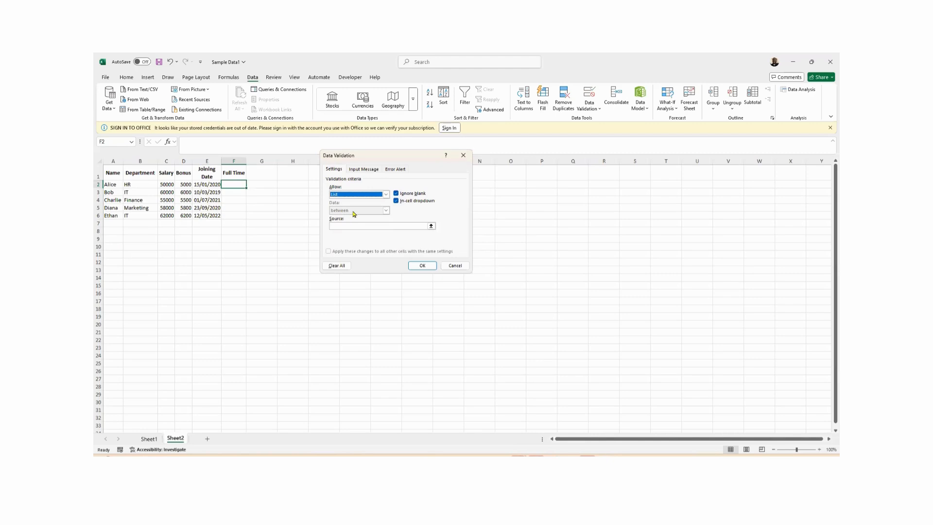
click(371, 223)
click(408, 227)
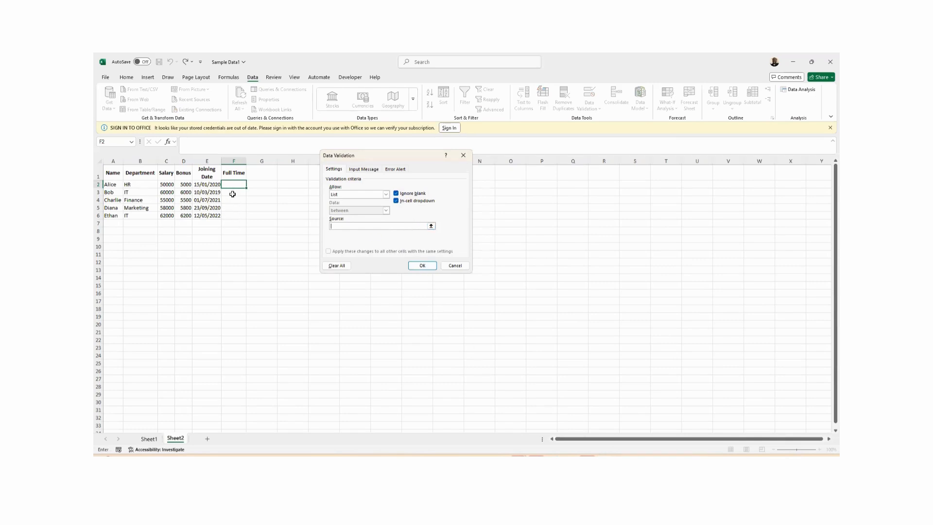
click(239, 272)
key(Return)
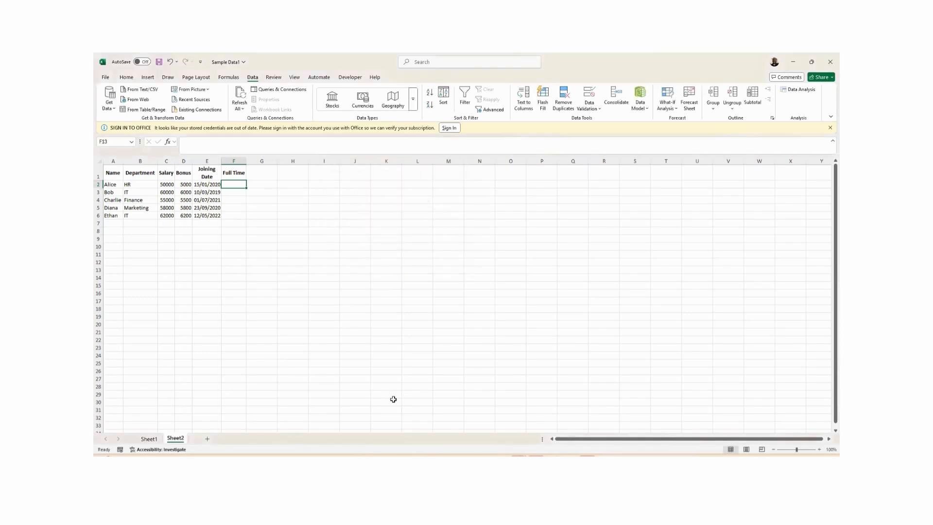
Step: Enter the list source values Yes in cell F12 and No in cell F13
click(233, 262)
text(Yes)
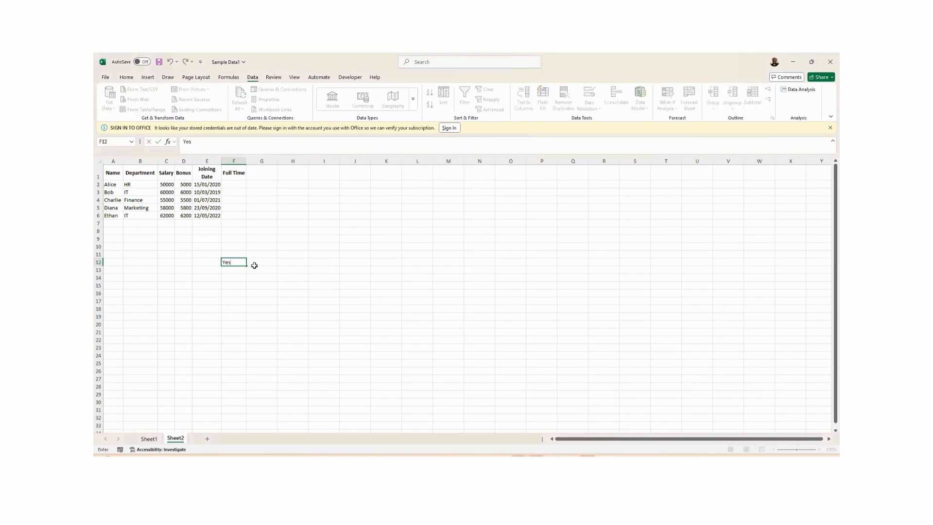
key(Return)
text(No)
click(257, 263)
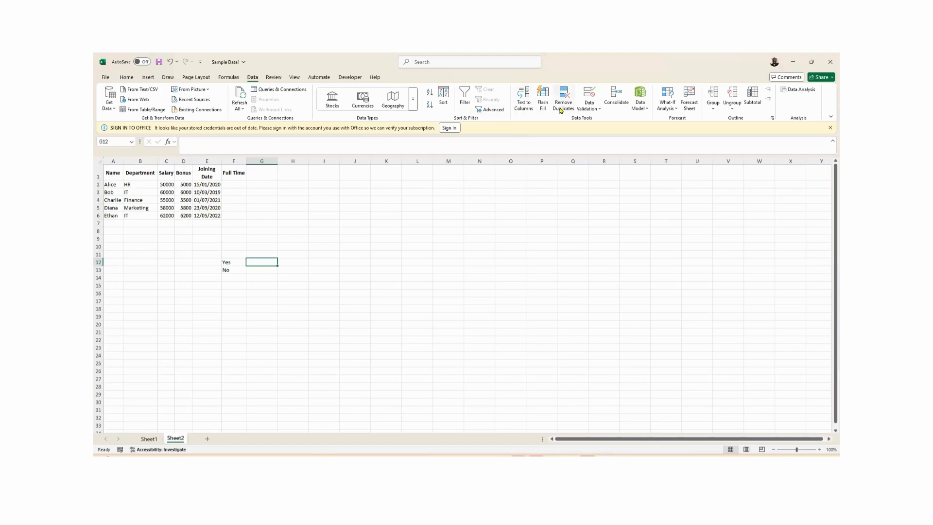
Step: Set up list validation for cell G12 using the Yes and No cells F12:F13 as the source
click(594, 109)
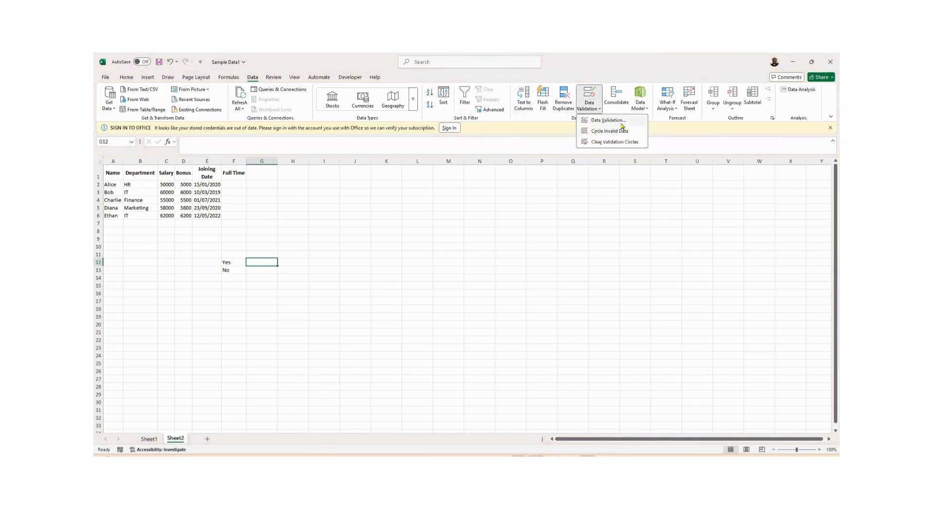
click(617, 121)
click(368, 195)
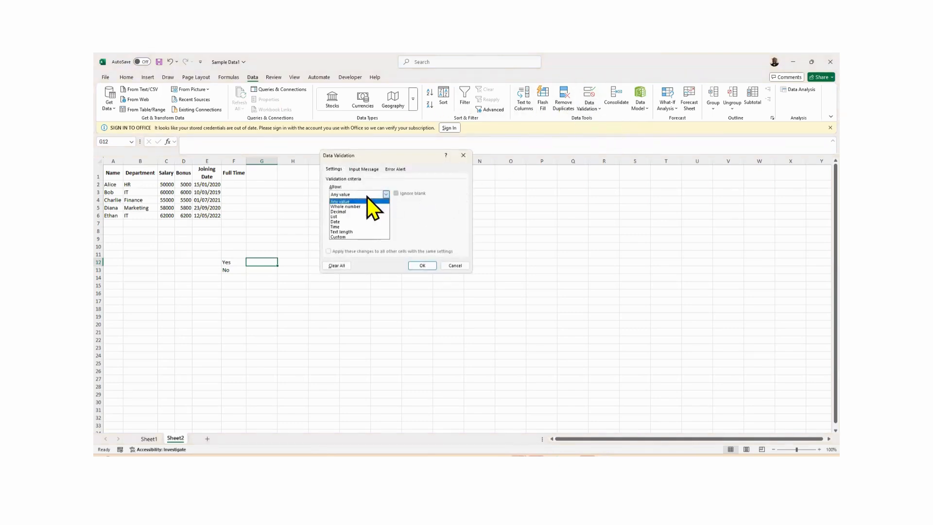
click(350, 218)
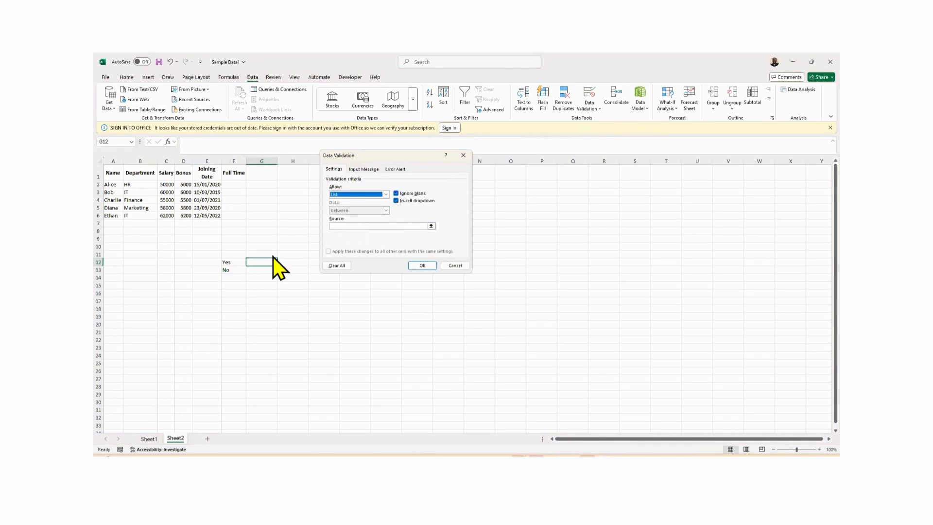
click(358, 226)
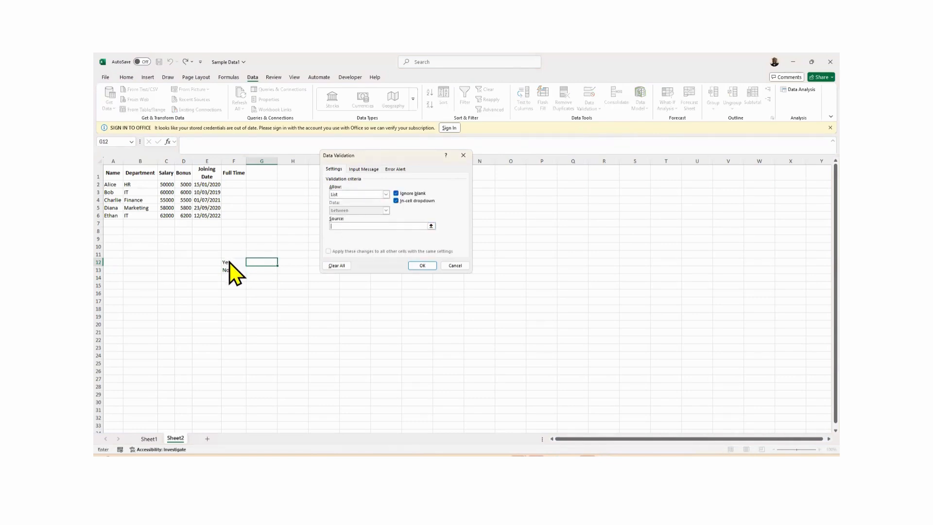
drag(230, 261, 229, 270)
Step: Add the error message "Choose Yes or No" to G12's validation and apply it
click(335, 169)
click(395, 169)
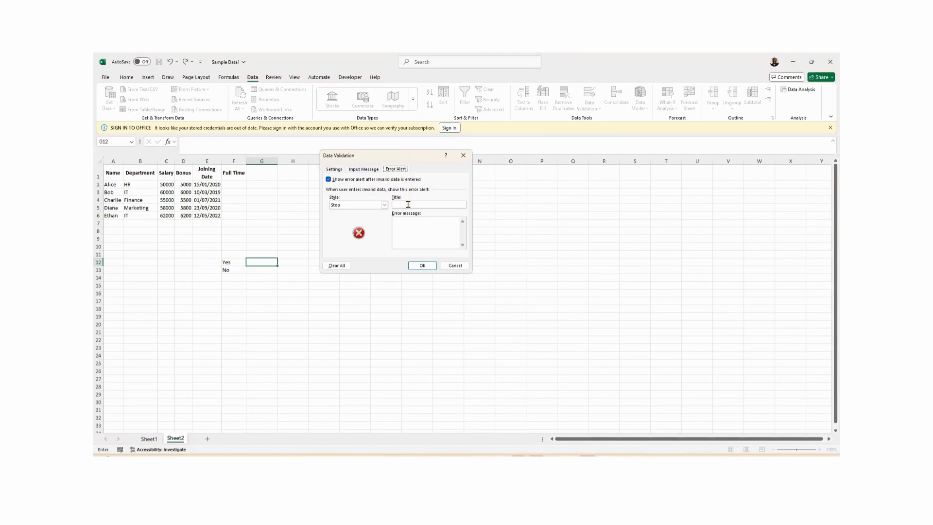
click(417, 228)
text(Choose Yes or No)
click(423, 265)
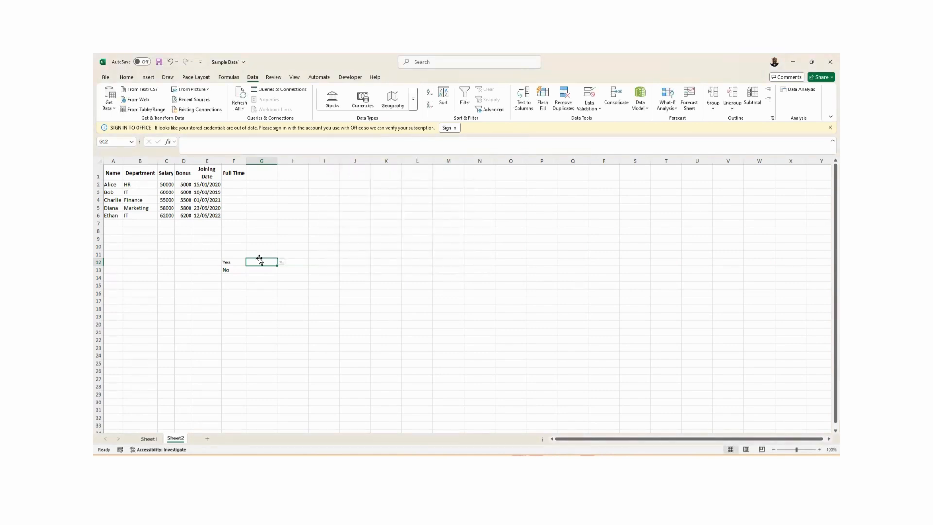
click(538, 117)
Step: Set up list validation for cell F2 under Full Time with =$F$12:$F$13 as the source
click(233, 185)
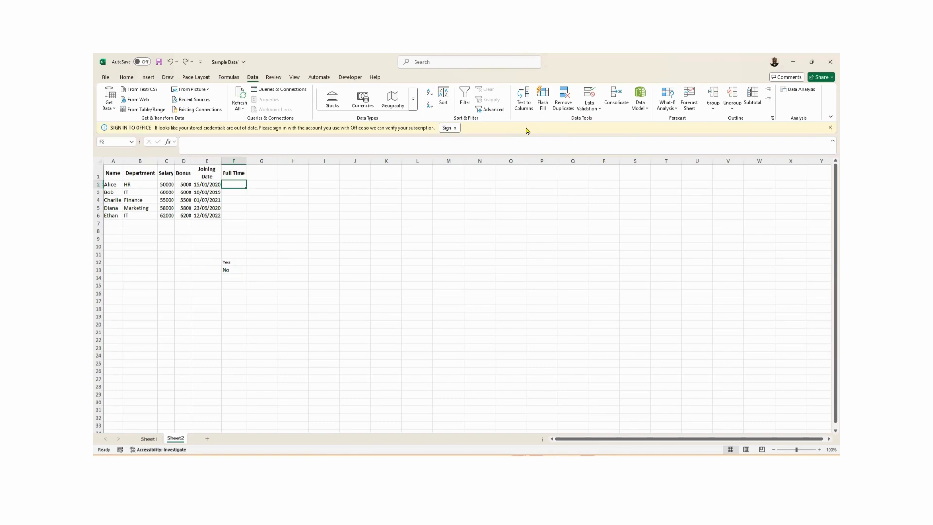
click(596, 111)
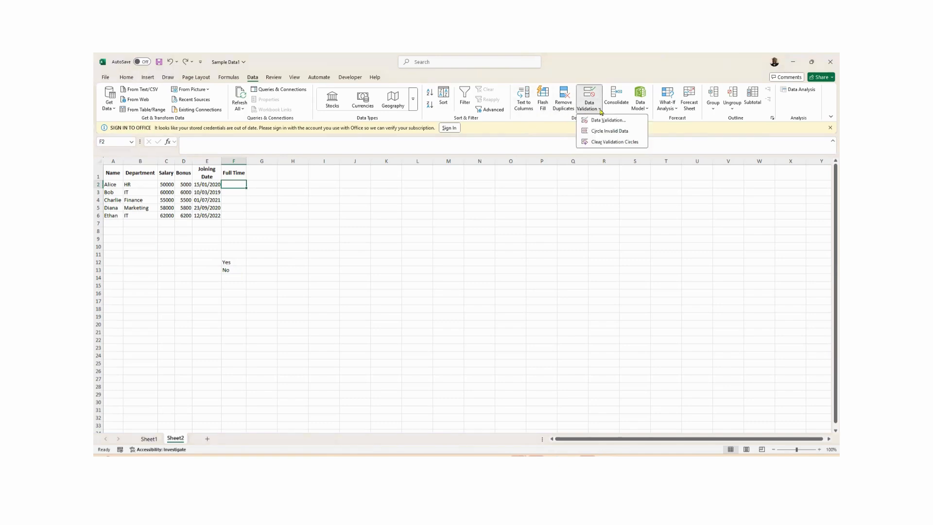
click(612, 121)
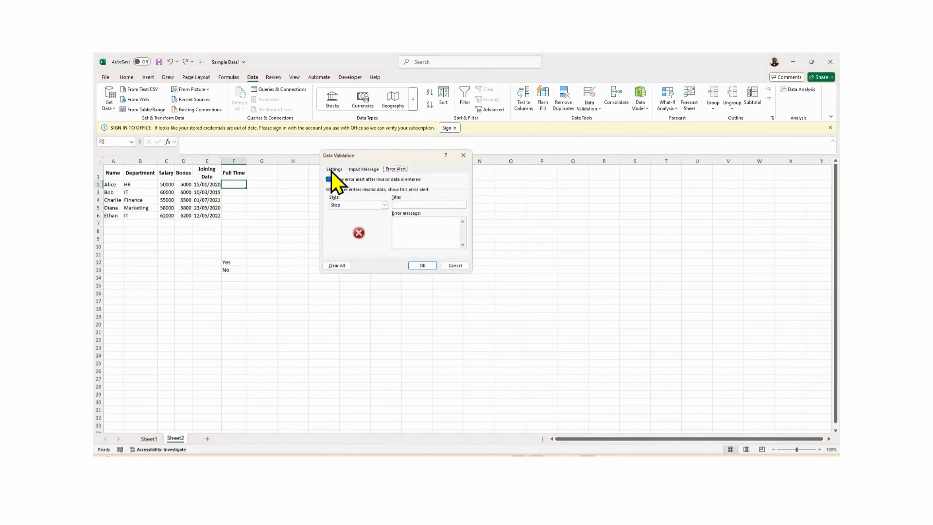
click(332, 170)
click(348, 194)
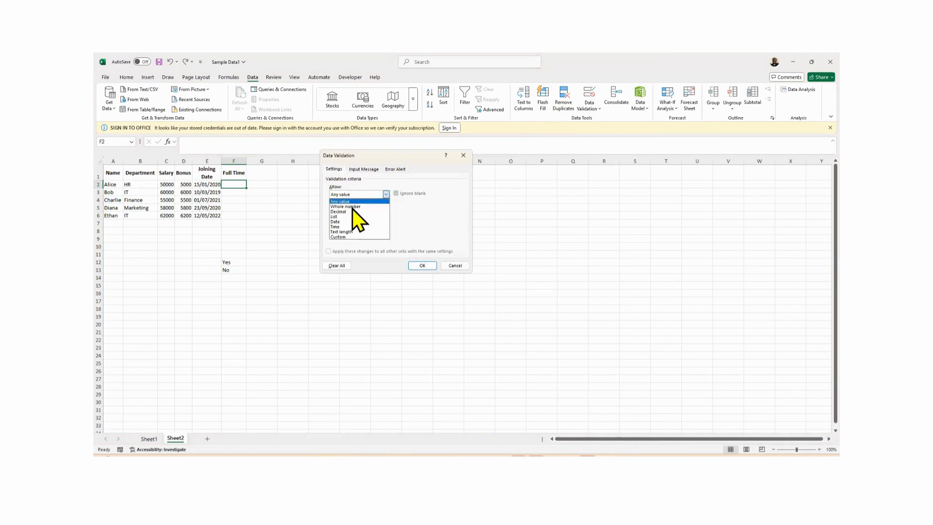
click(346, 219)
click(367, 225)
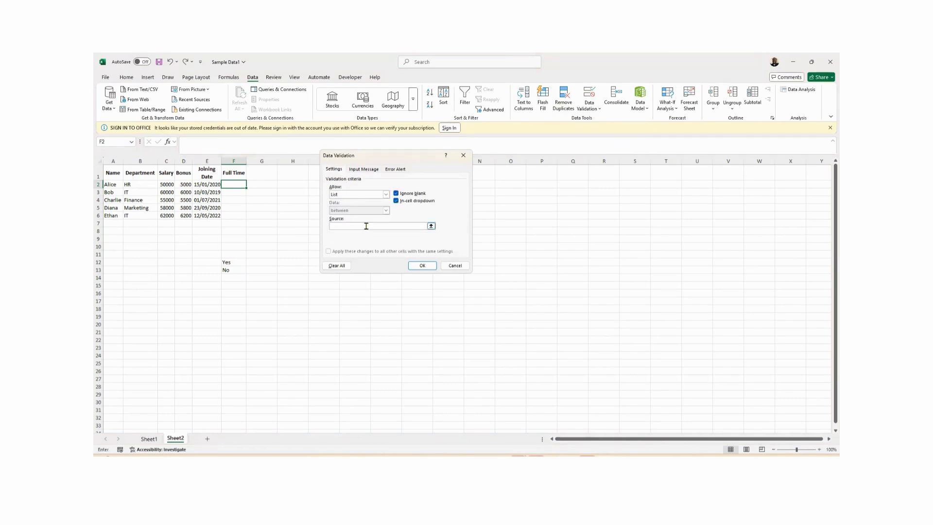
drag(227, 262, 230, 268)
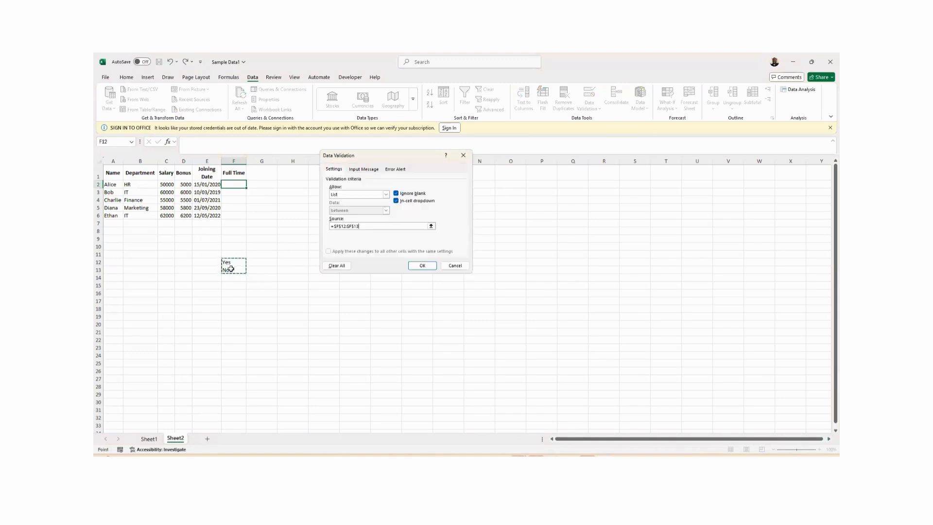
Step: Add the error message "Choose either Yes or No" to F2's validation and apply it
click(396, 169)
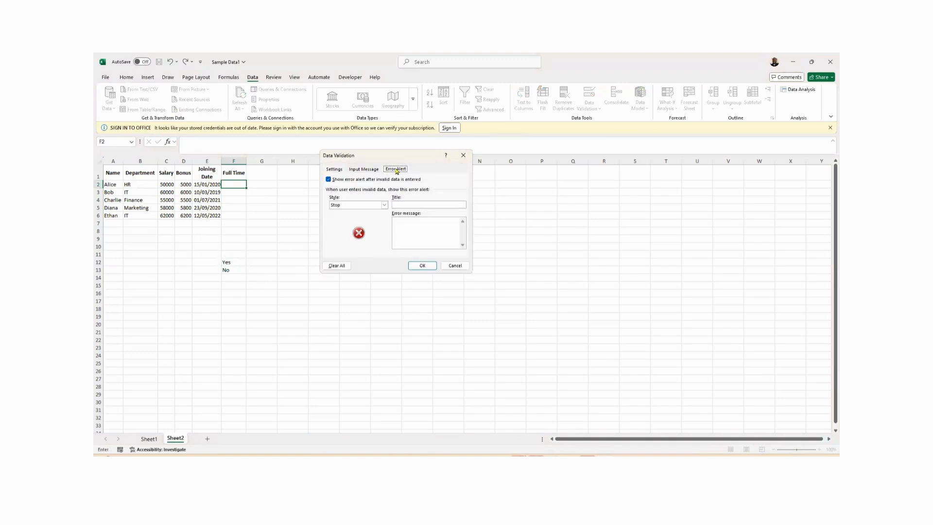
click(398, 221)
text(Choose either Yes or No)
click(423, 266)
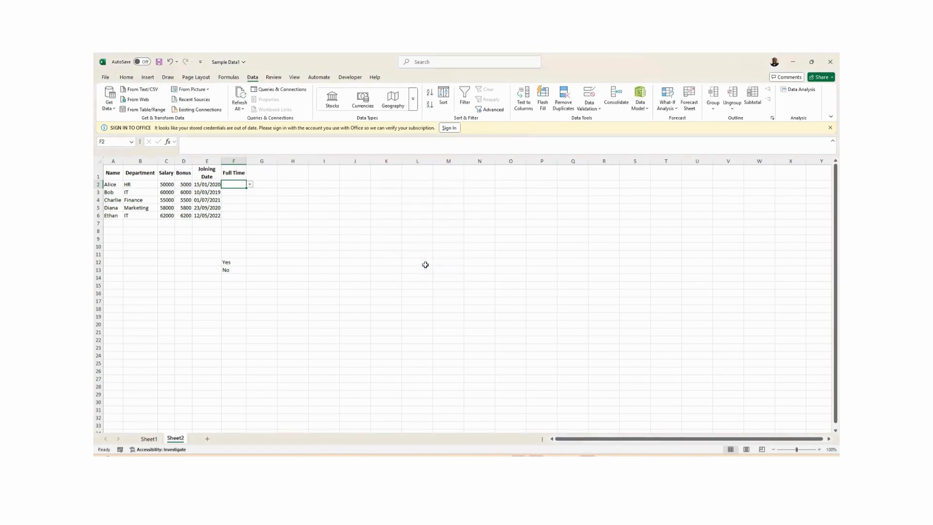
Step: Choose Yes for F2 from its list of allowed values and fill the cell down through F9
click(249, 185)
click(231, 193)
click(235, 192)
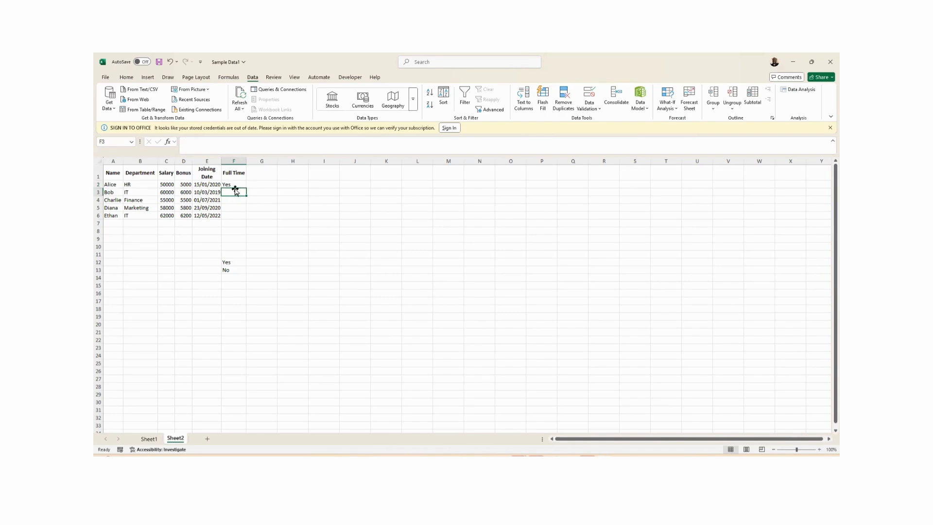
click(234, 185)
drag(247, 188, 240, 244)
click(236, 193)
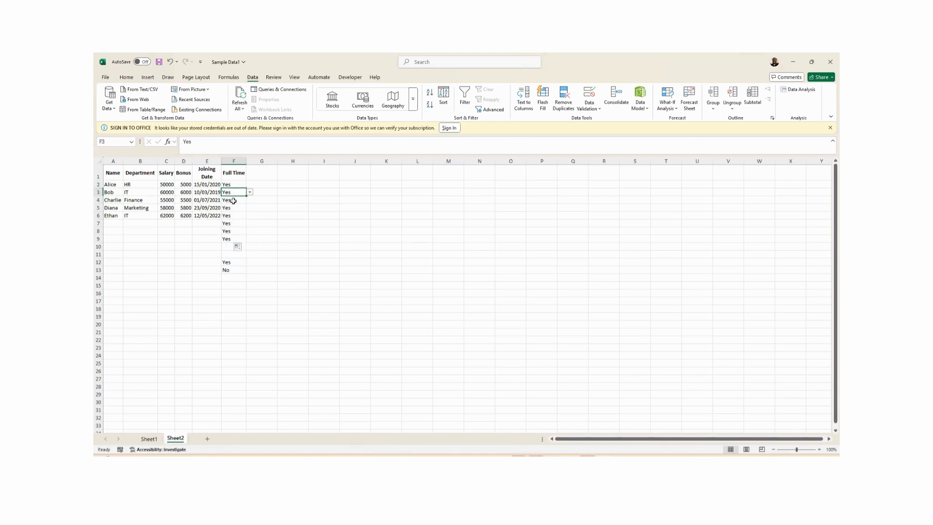
Step: Test the validation by entering "we" in cell F4 and choose to retry the entry
click(233, 201)
text(we)
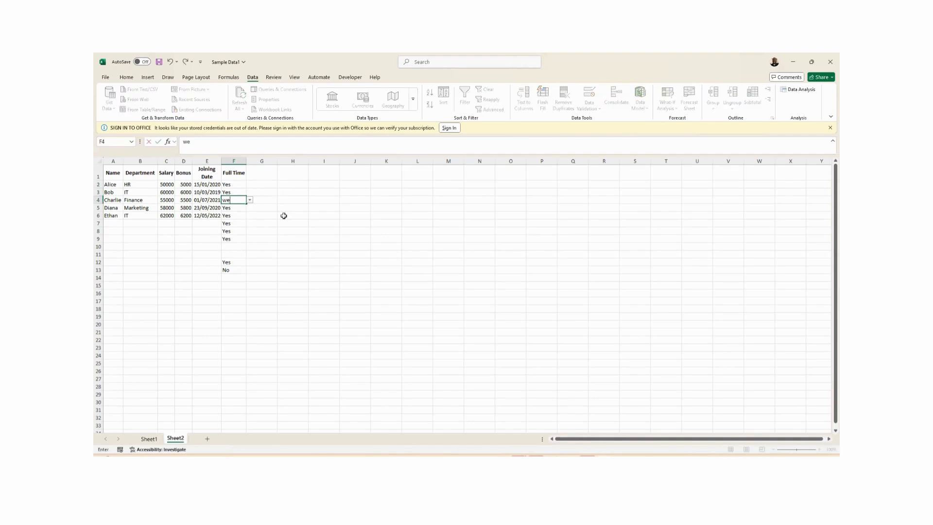
key(Return)
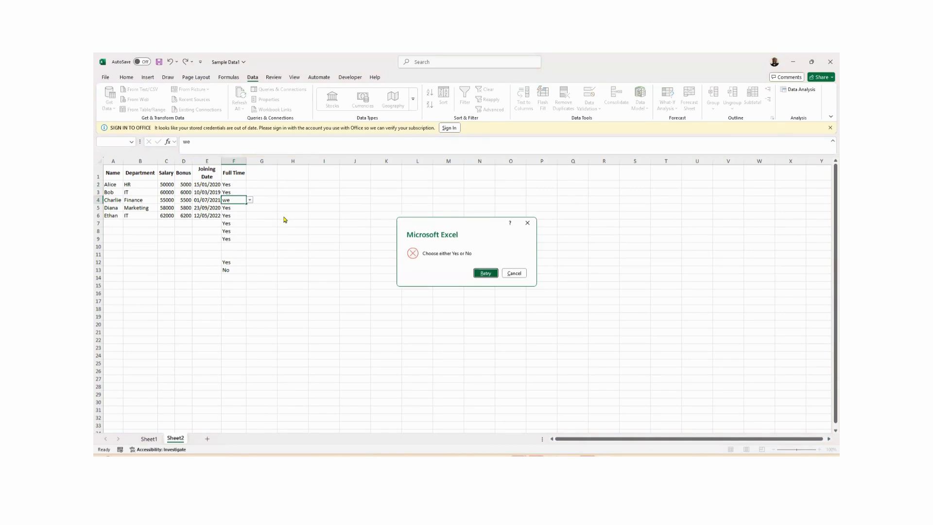
click(482, 275)
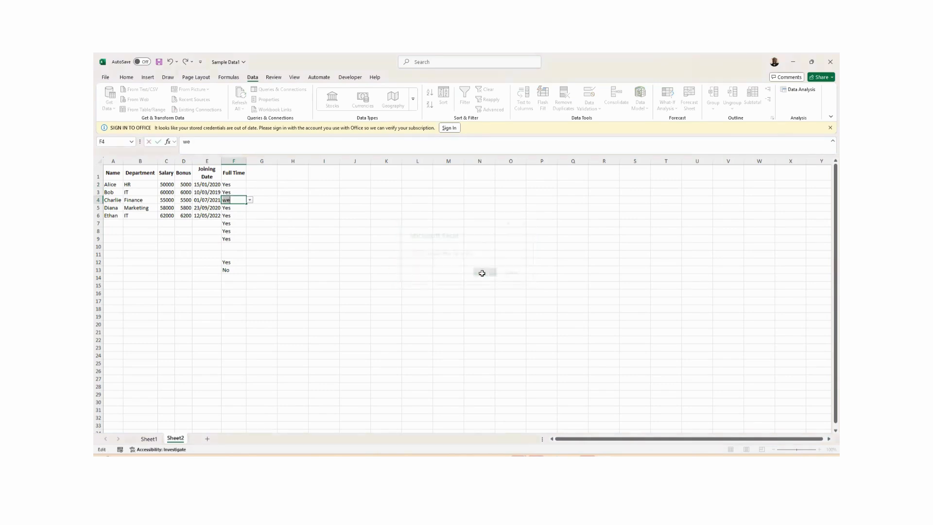
Step: Clear the test text in F4 and choose No from the cell's list of allowed values
key(BackSpace)
click(250, 200)
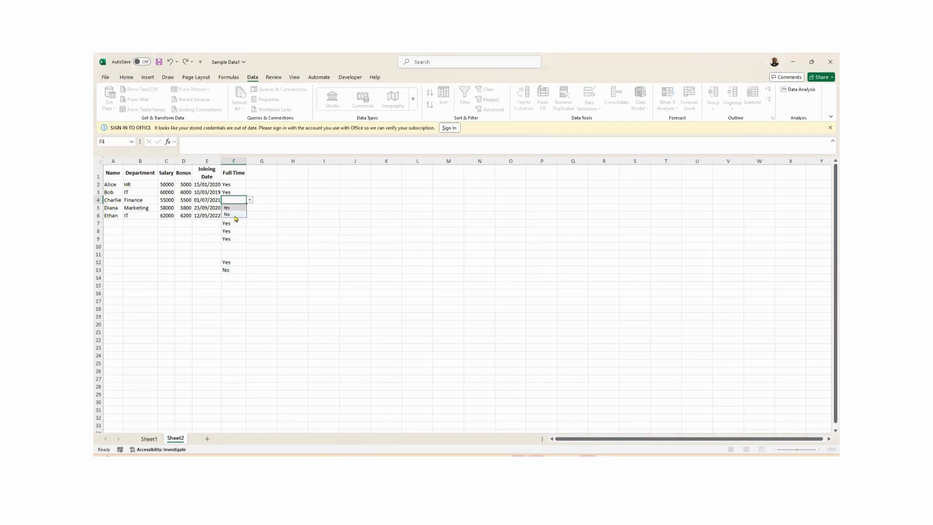
click(230, 215)
click(236, 223)
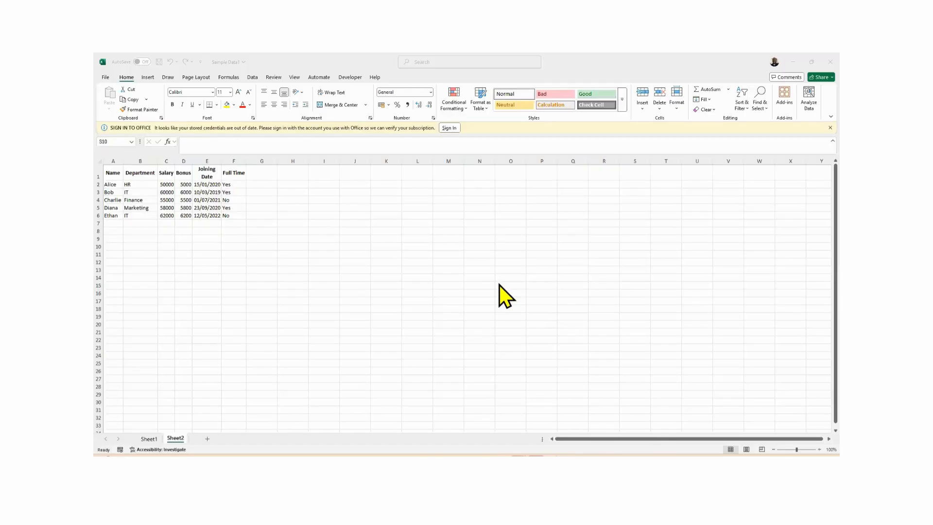
Step: Add the column header Total Salary in cell G1, beside Full Time
click(261, 173)
text(To)
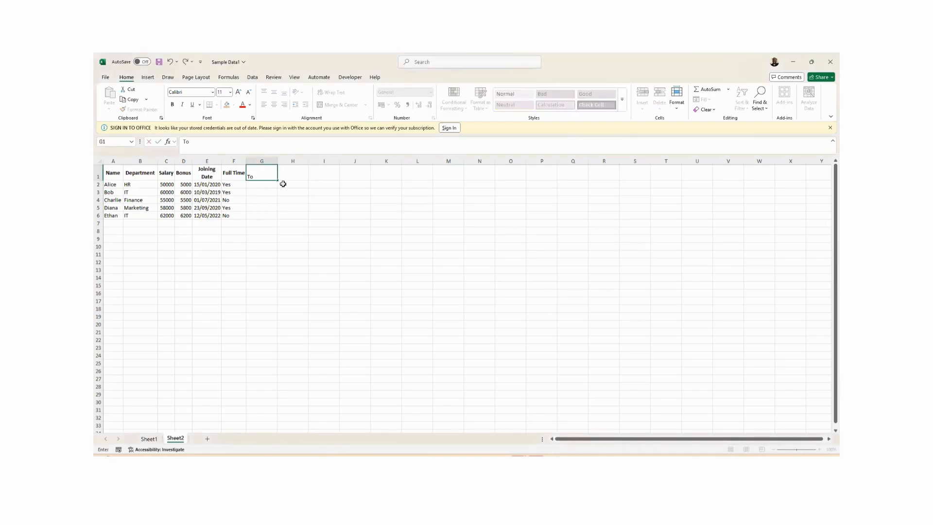
text(tal Salary)
key(Return)
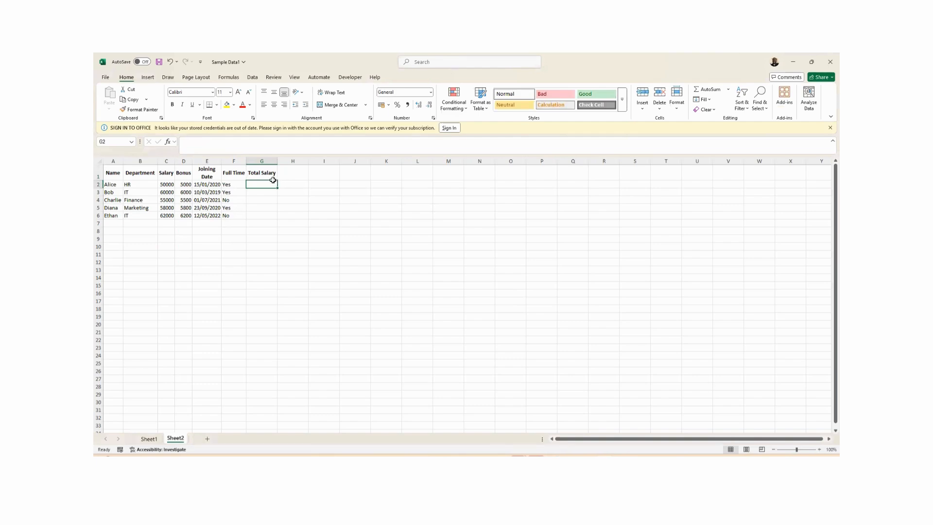
Step: Enter the formula =C2+D2 in cell G2 to add the salary and bonus for the first employee
scroll(273, 181, up, 7)
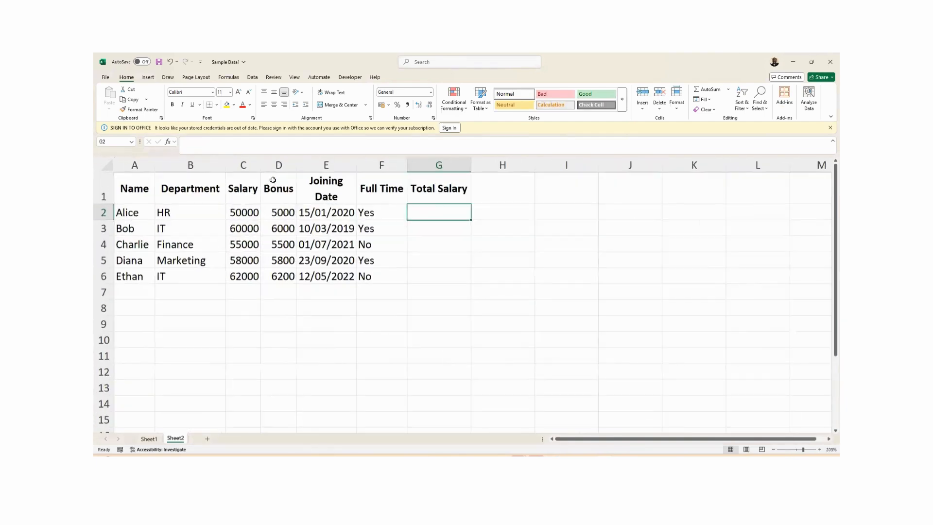
double_click(358, 163)
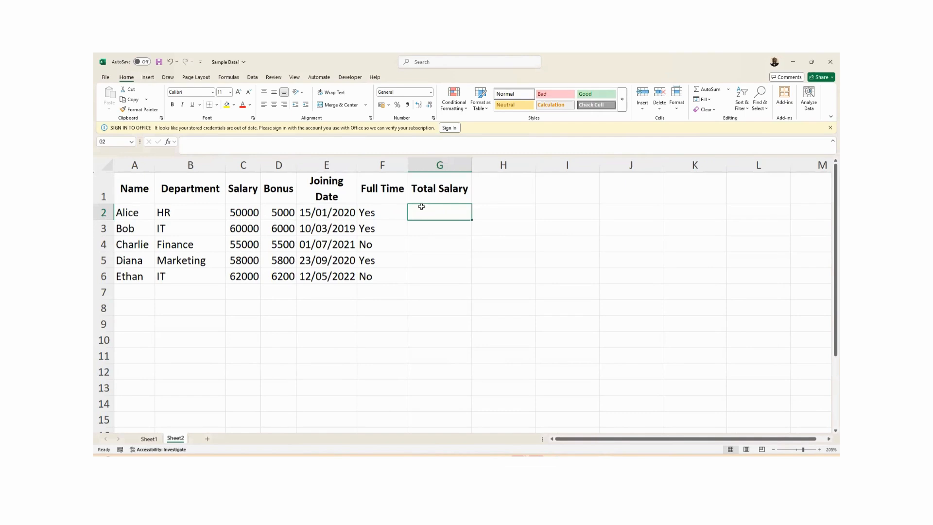
text(=)
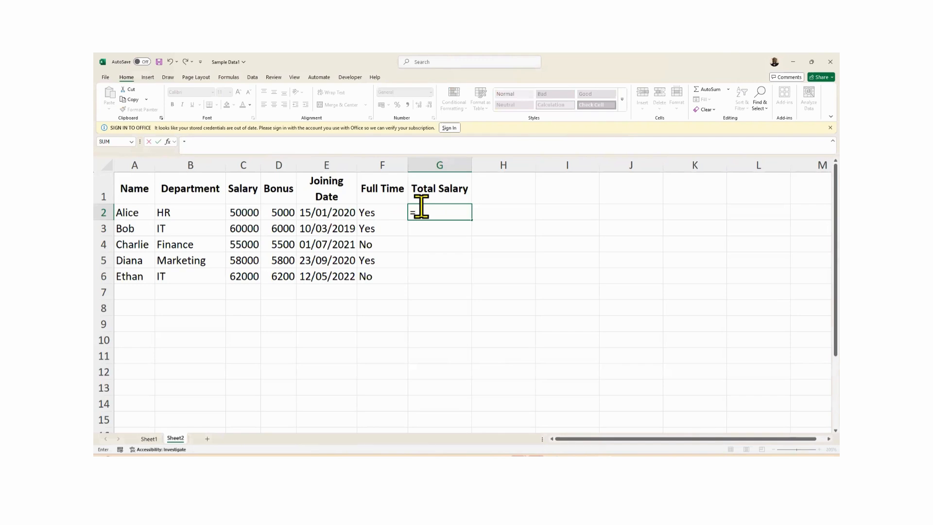
click(246, 213)
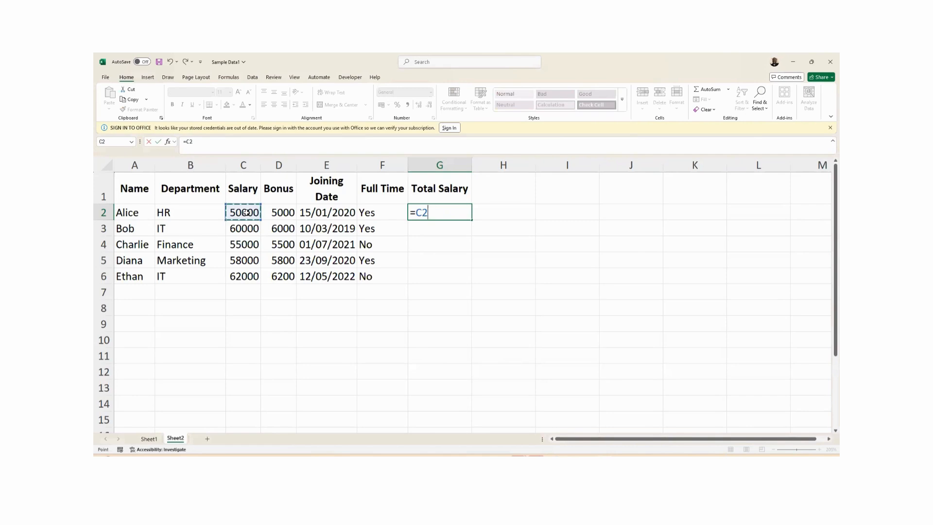
text(+)
click(279, 217)
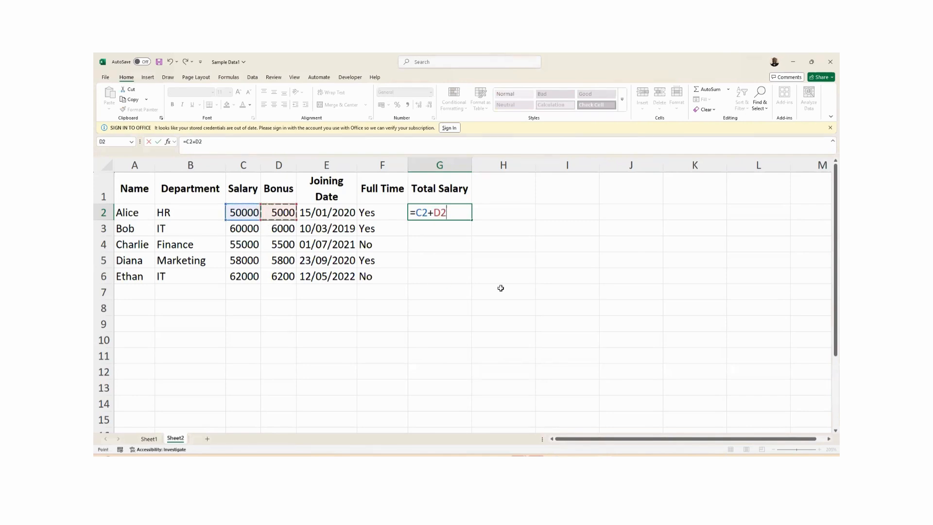
key(Return)
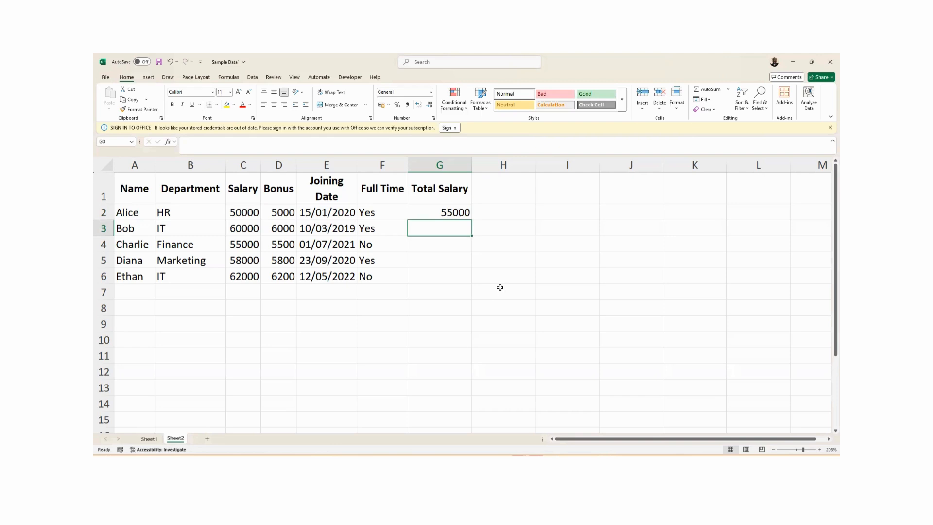
Step: Examine the Total Salary formula in cell G2 and cancel the edit, discarding the stray reference to Sheet1
click(446, 215)
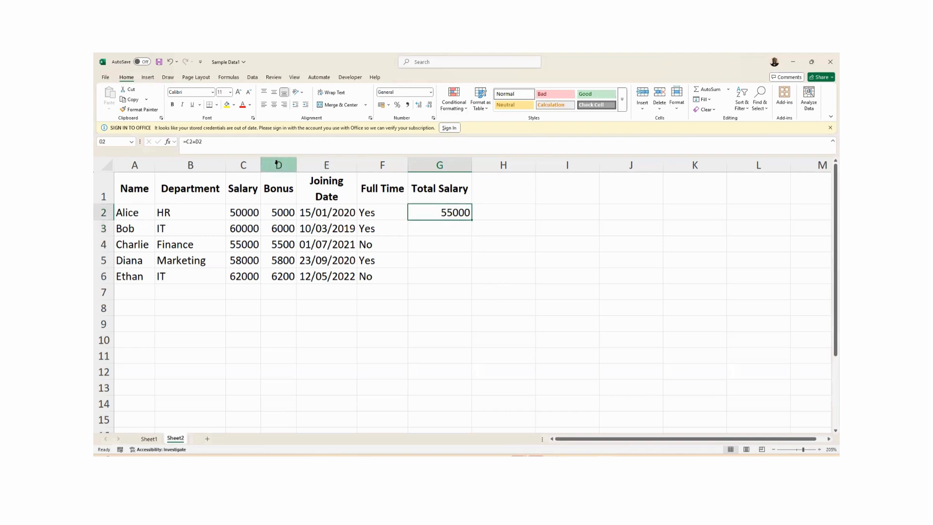
click(213, 152)
drag(203, 141, 181, 141)
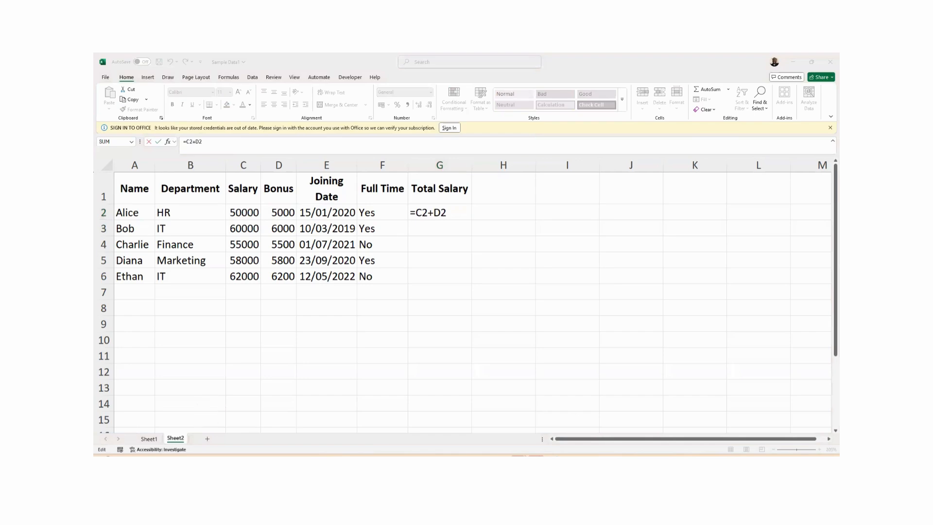
click(148, 439)
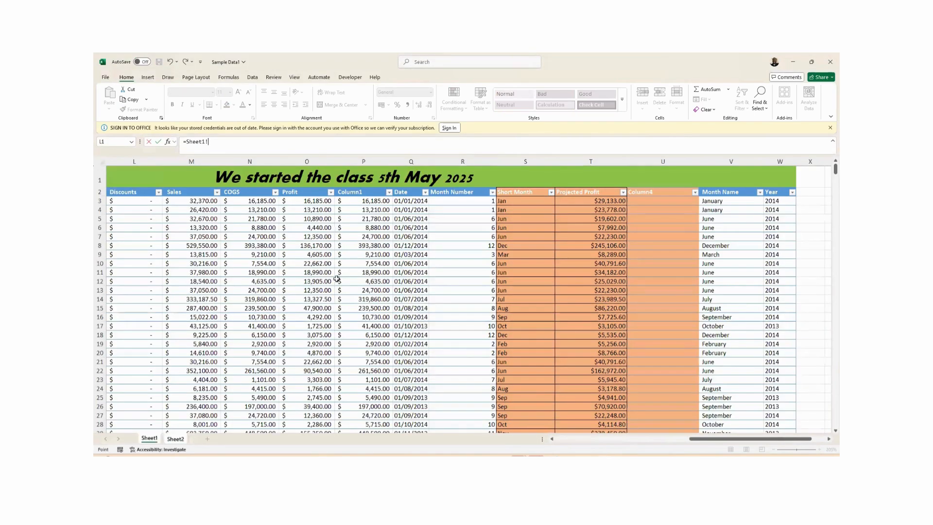
click(365, 254)
key(Escape)
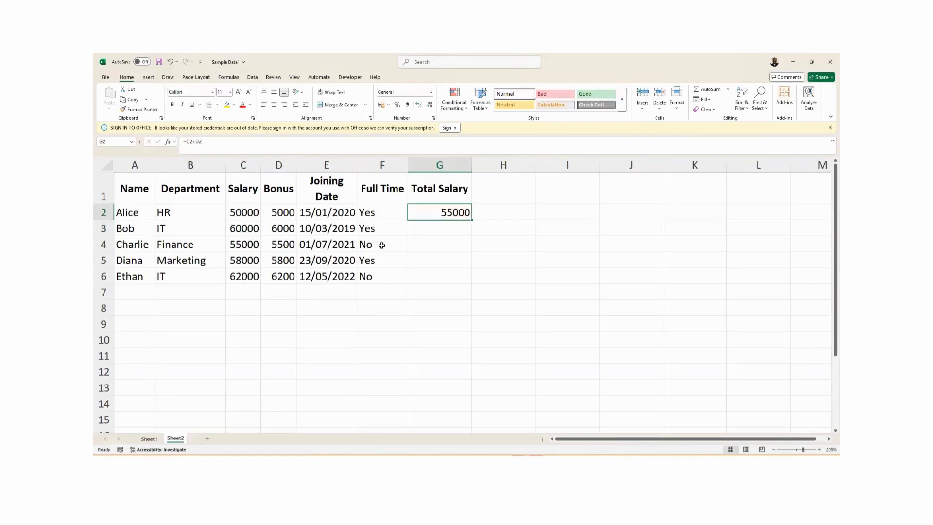
Step: On Sheet1, start a formula in U3 that references the same row's Projected Profit cell, and cancel the entry
click(148, 439)
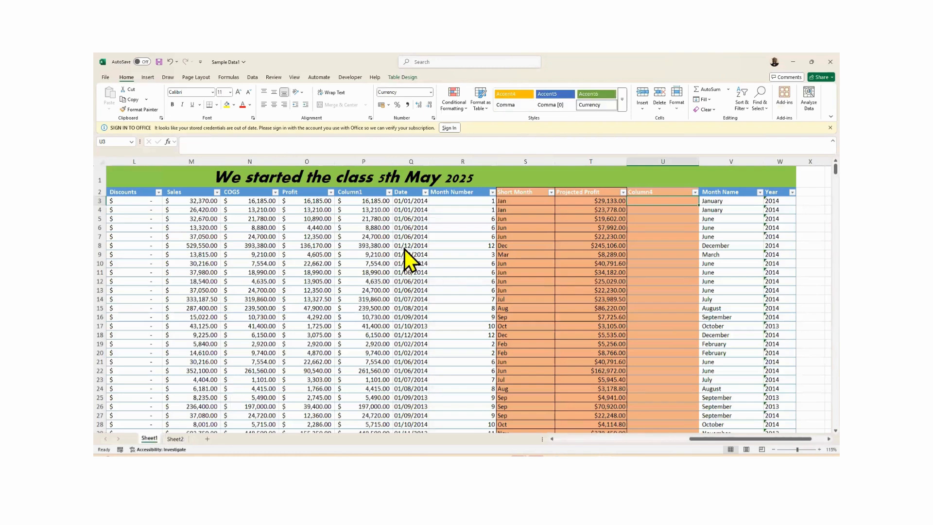
click(662, 161)
click(657, 200)
text(=)
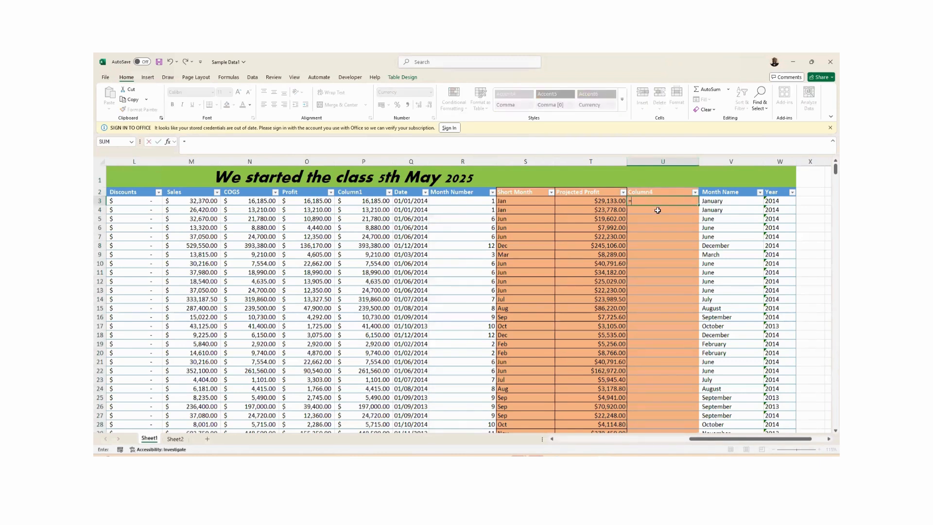
click(607, 202)
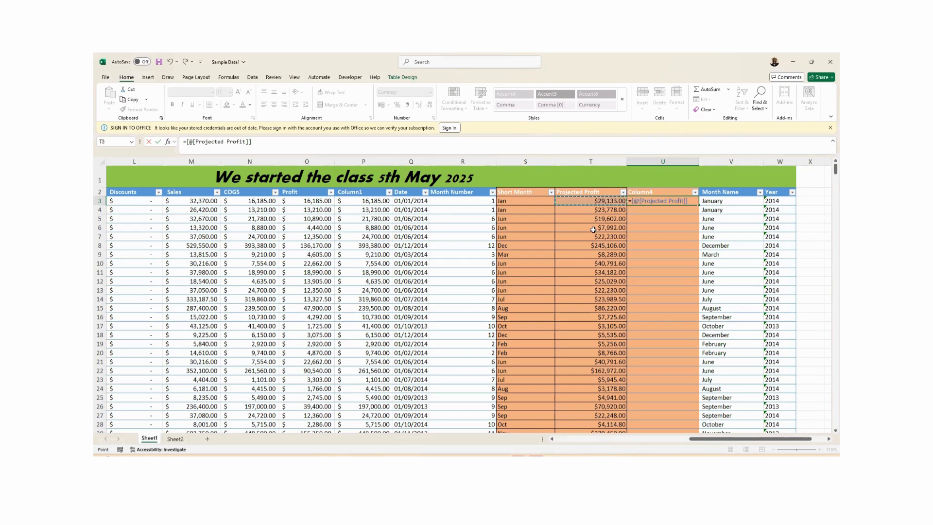
key(Escape)
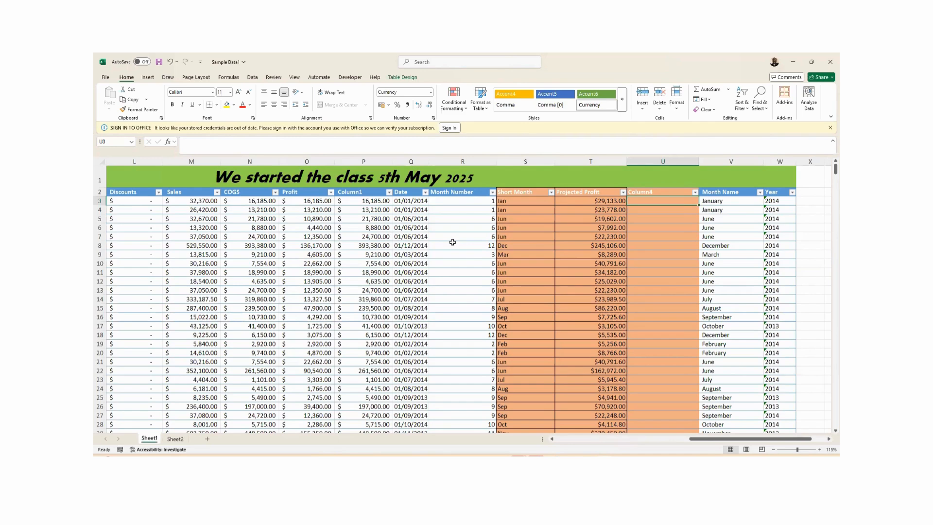
Step: Return to Sheet2 and convert the range A1:G6 into a table with headers
click(173, 439)
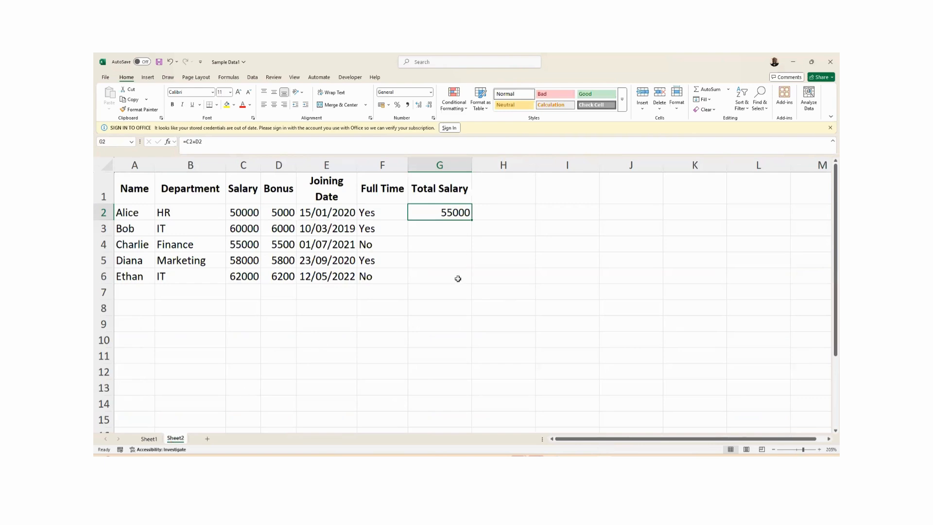
drag(458, 279, 131, 187)
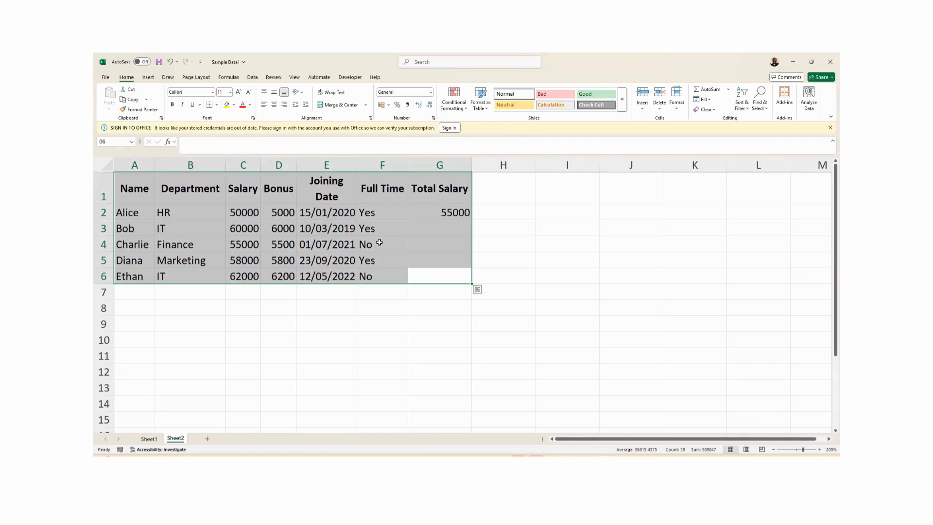
key(ctrl+t)
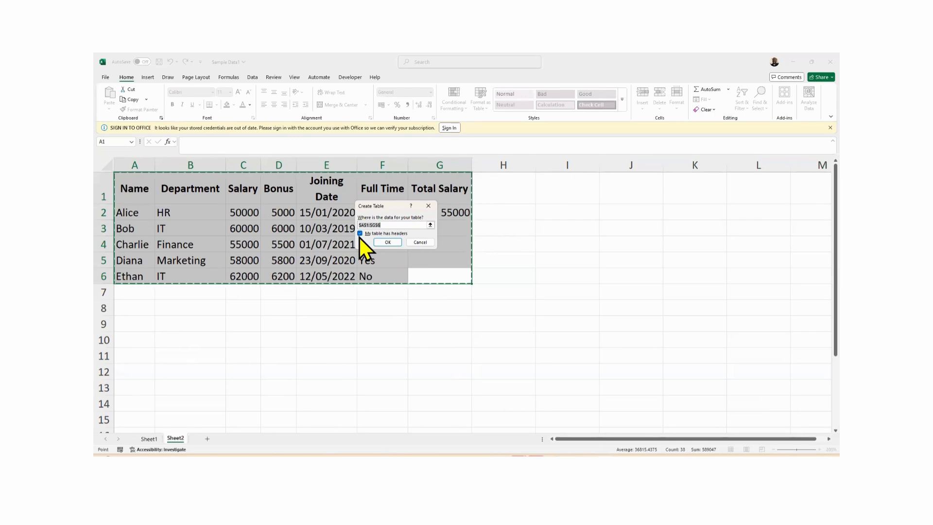
click(387, 242)
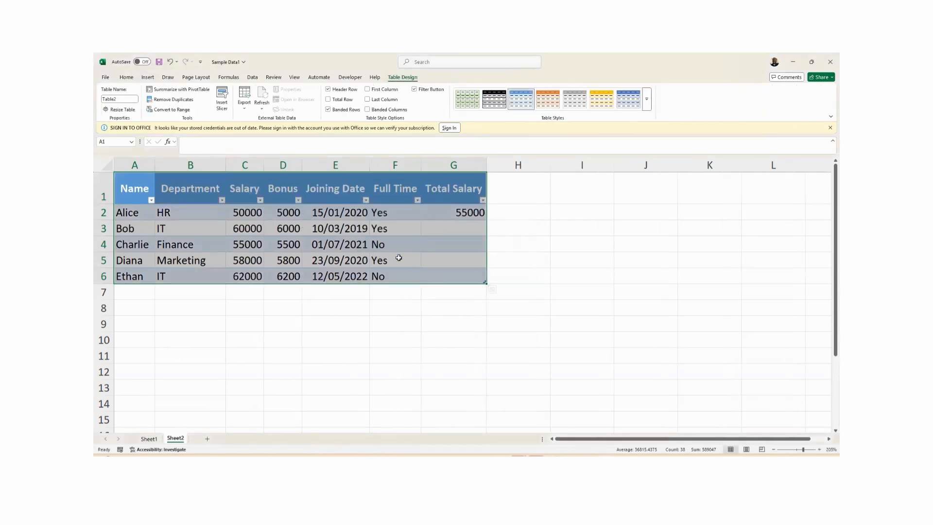
click(379, 257)
click(651, 264)
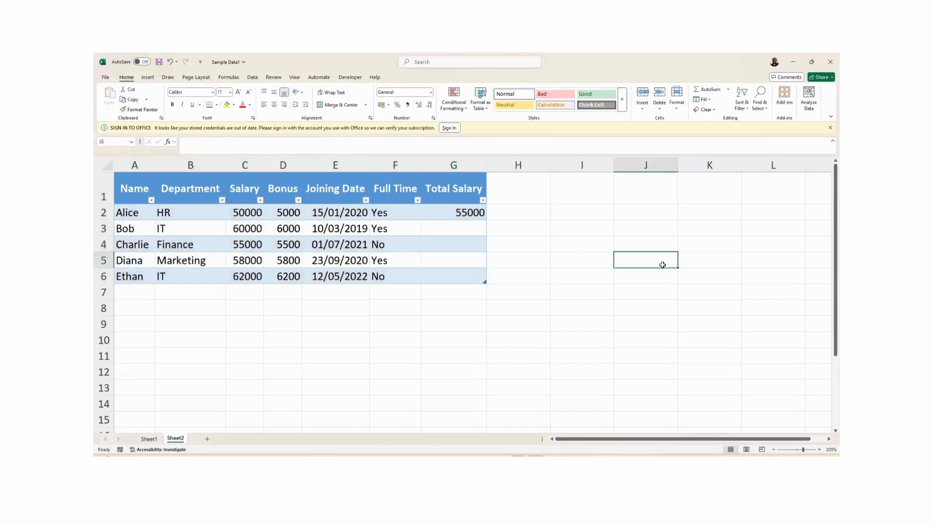
Step: Apply a Light-group blue table style with gridlines and banded rows to the employee table
click(286, 249)
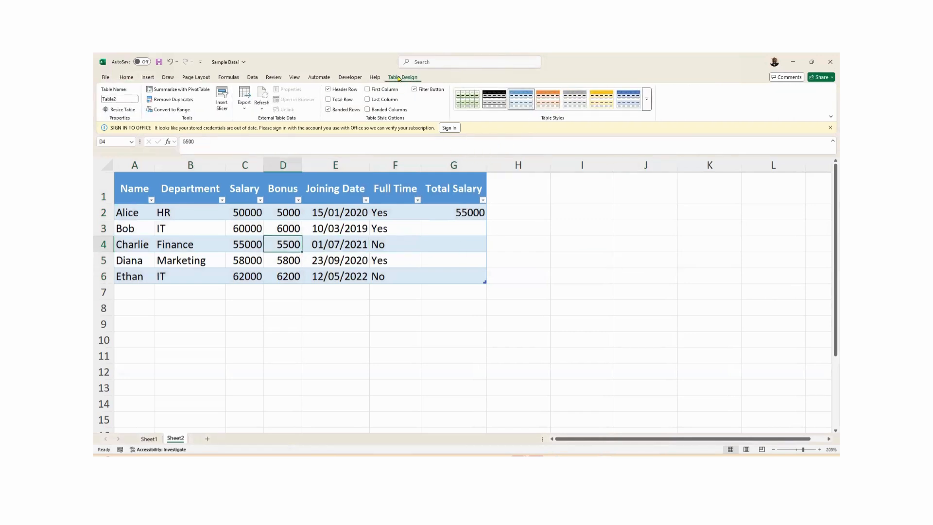
click(646, 104)
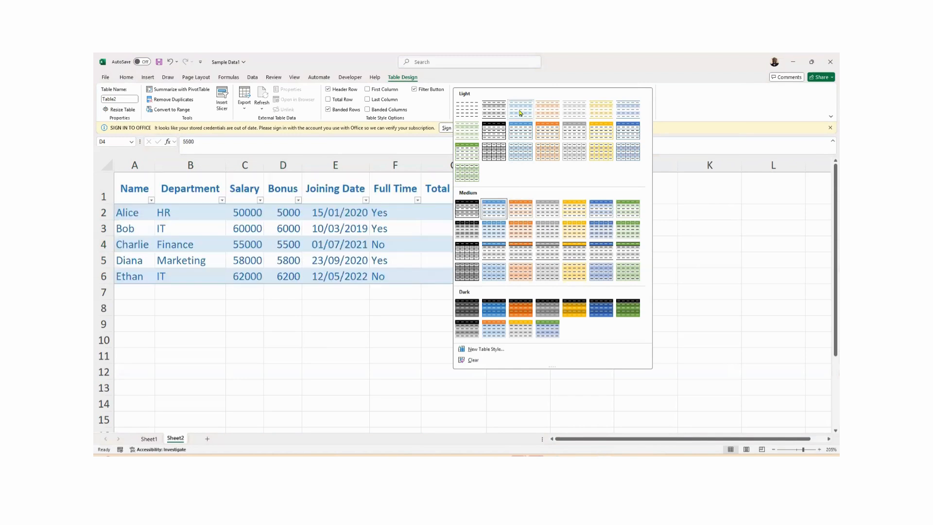
click(629, 150)
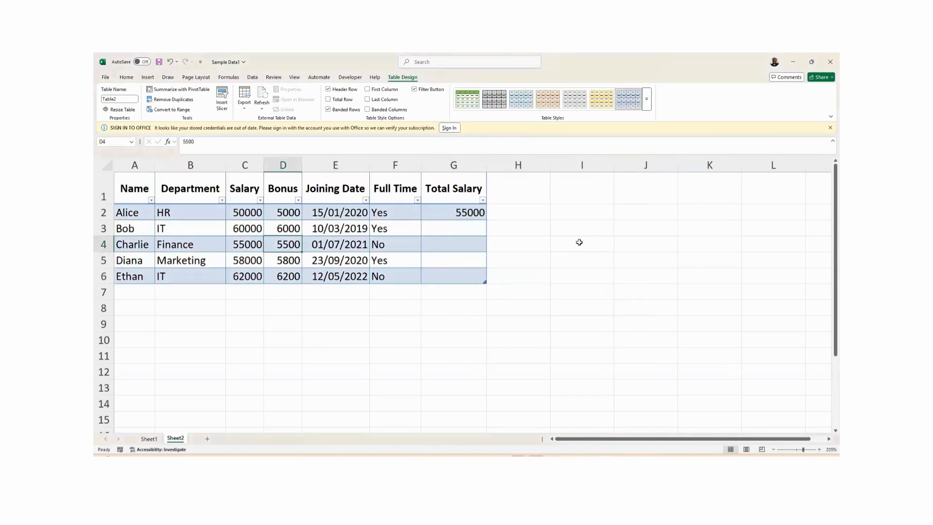
Step: Delete the existing Total Salary formula from cell G2
click(454, 258)
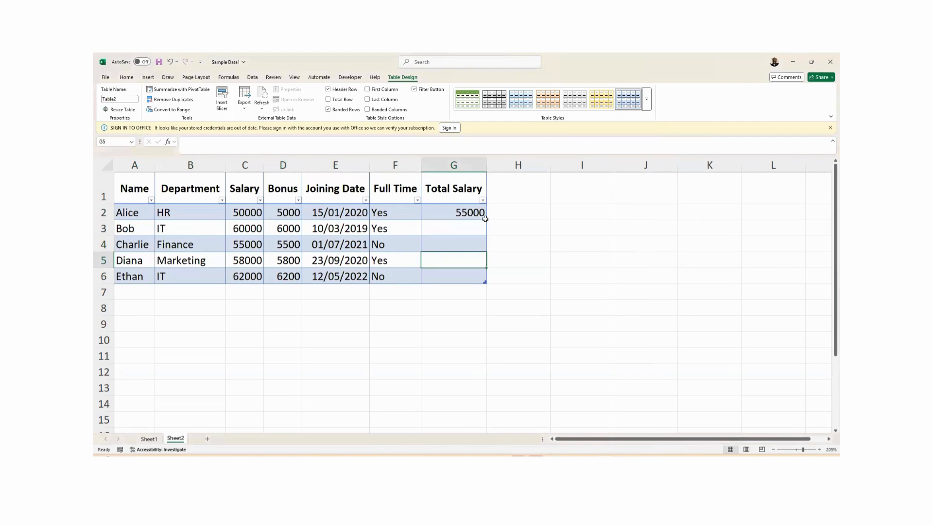
key(Up)
key(Up)
key(Up)
key(Delete)
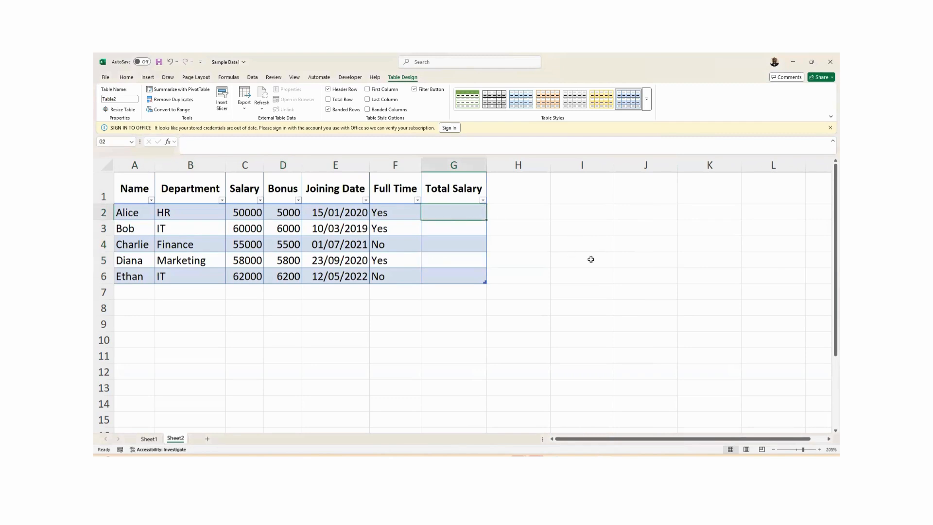
click(468, 258)
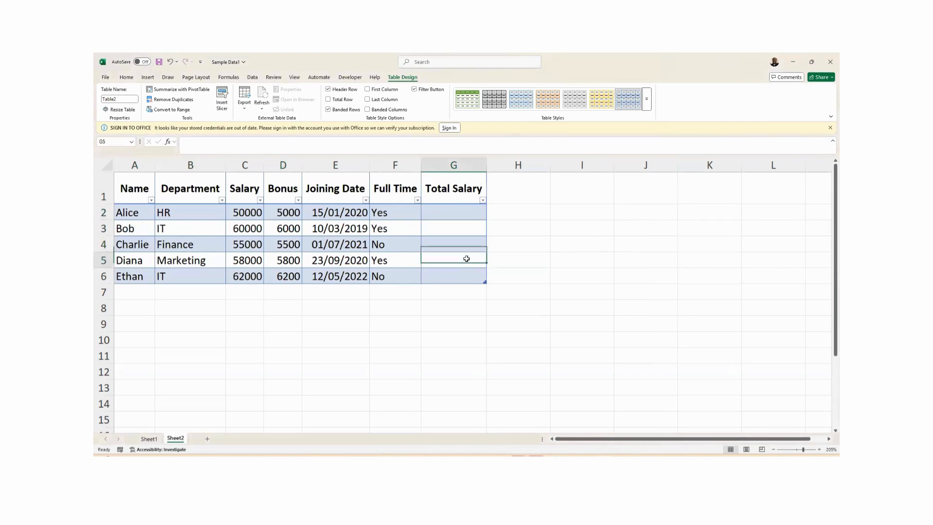
click(453, 214)
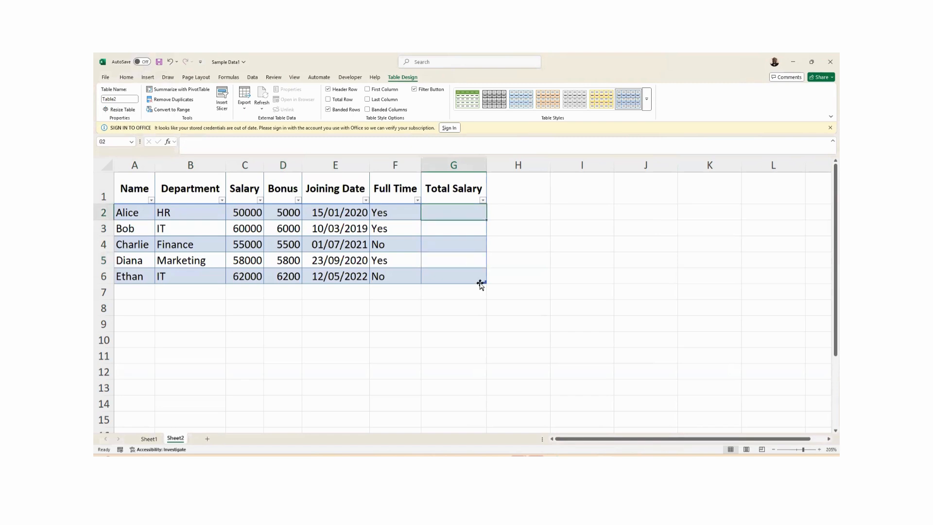
text(=)
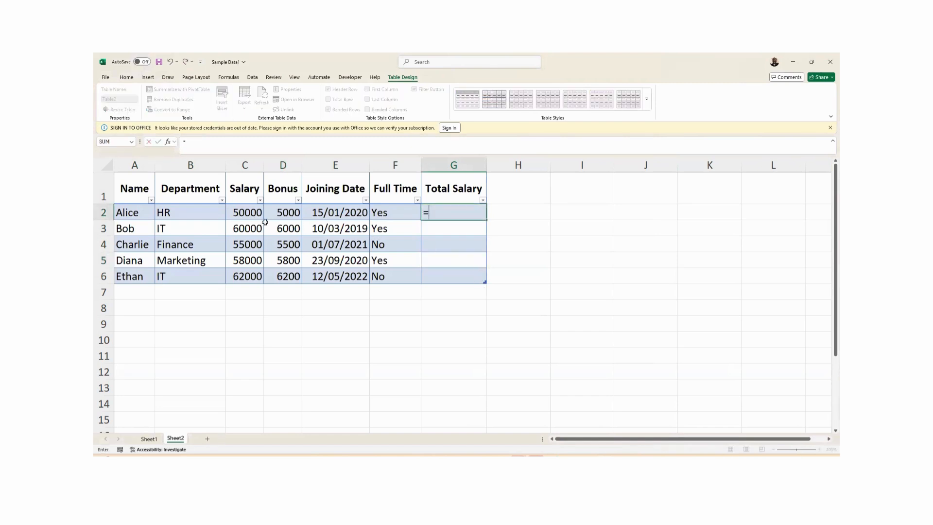
click(245, 212)
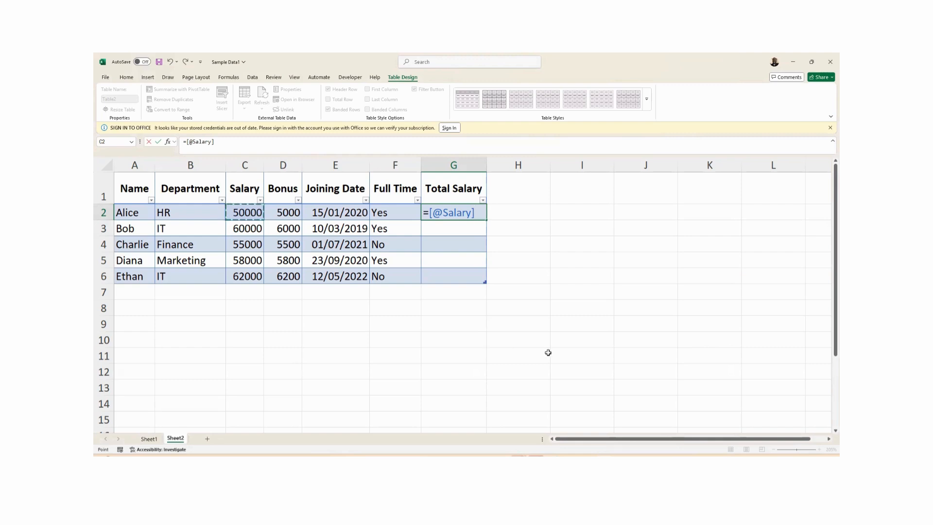
text(+)
click(290, 213)
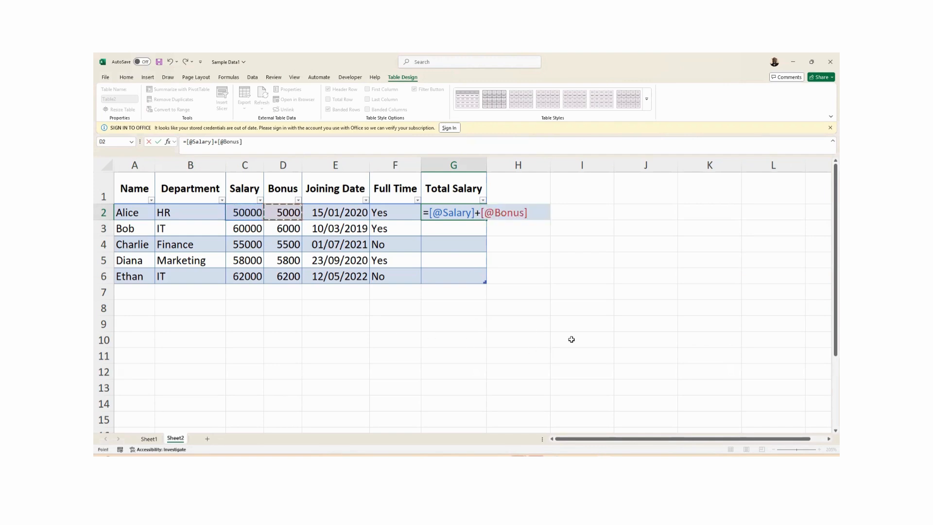
key(Return)
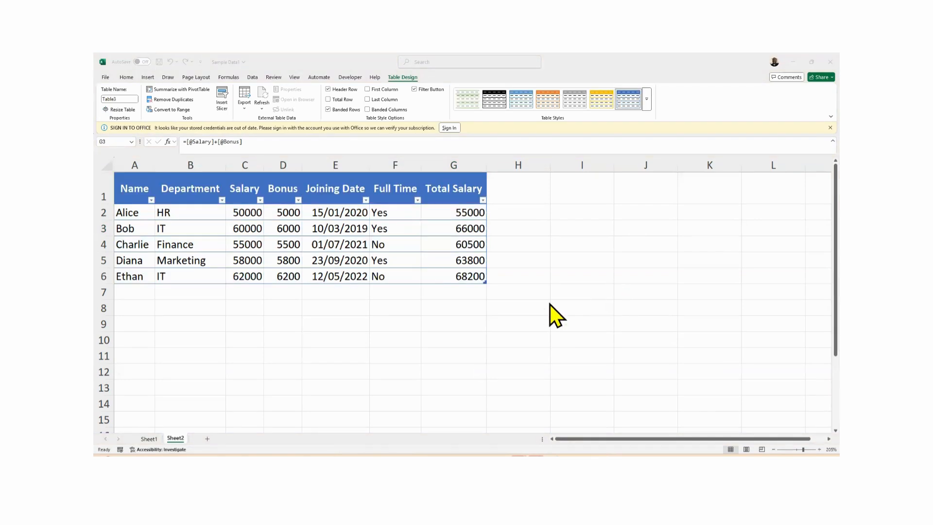
Step: Insert a new table column between Full Time and Total Salary
click(434, 165)
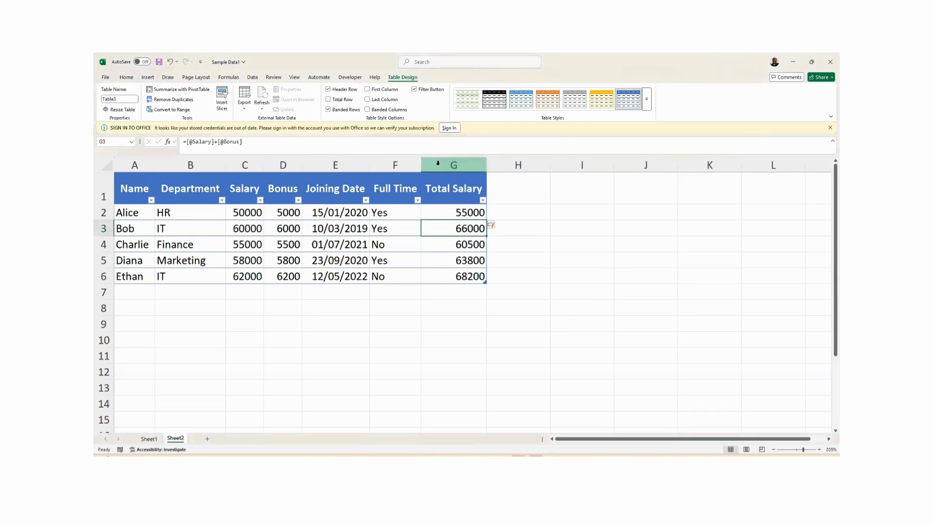
right_click(440, 166)
click(459, 241)
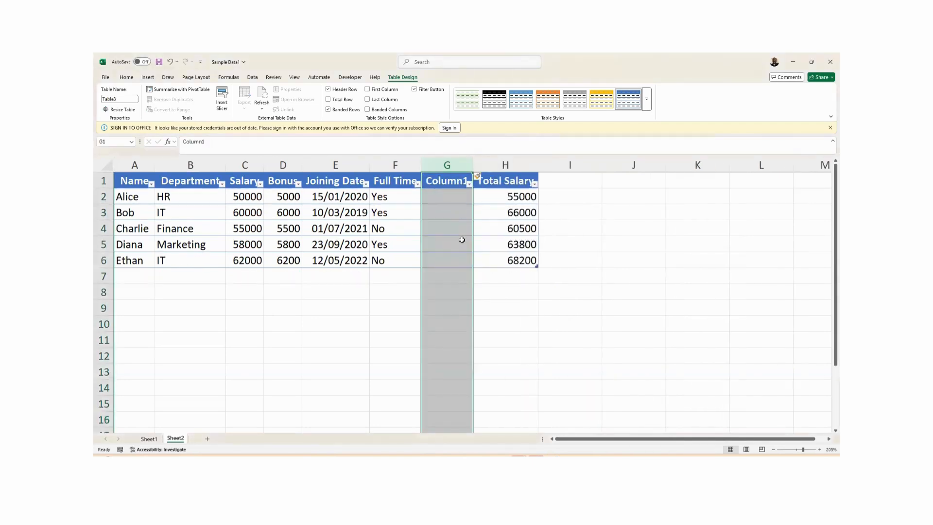
click(449, 202)
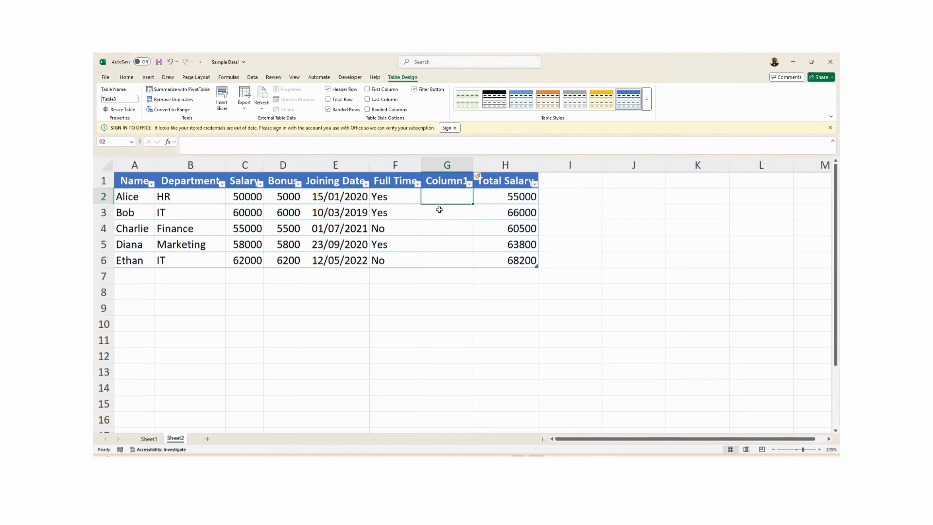
Step: Name the new column "Works in IT?", widen it to fit the header on one line, and autofit the header row's height
click(448, 180)
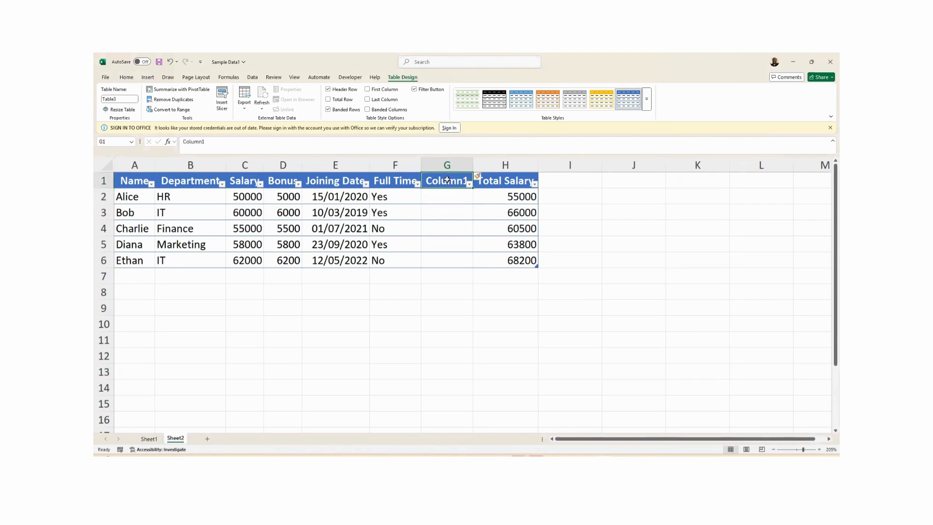
text(Works)
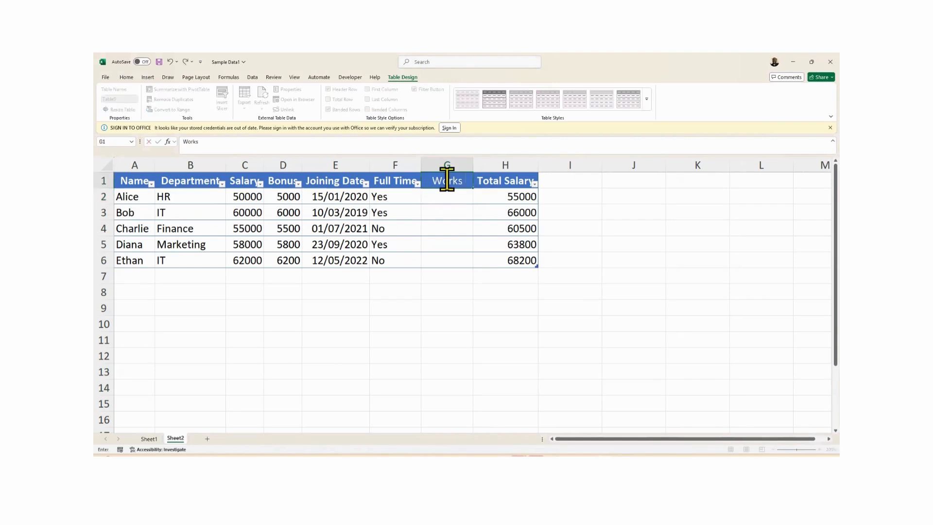
text( in IT)
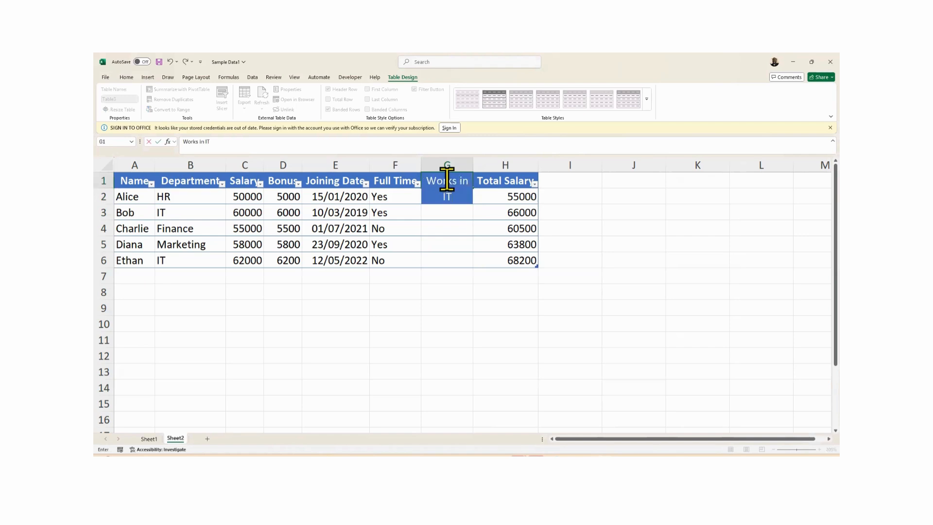
text(?)
key(Return)
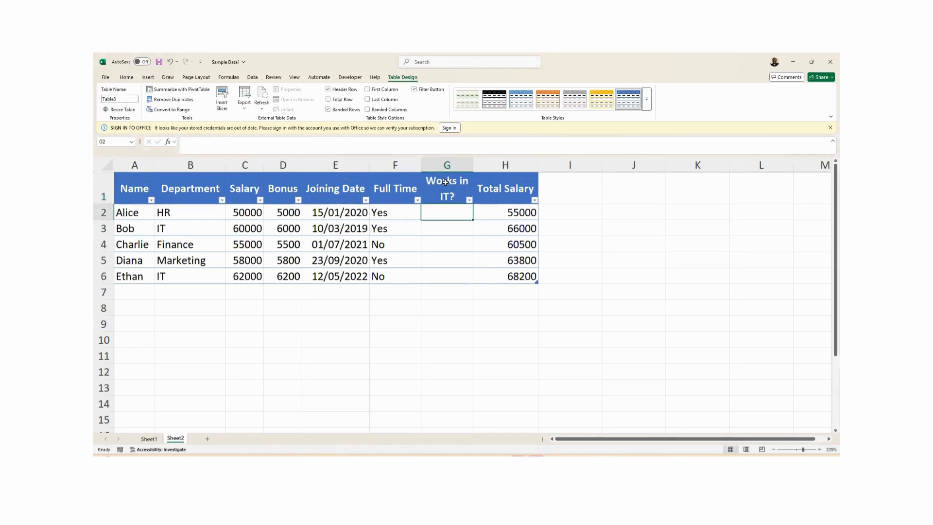
drag(473, 164, 495, 164)
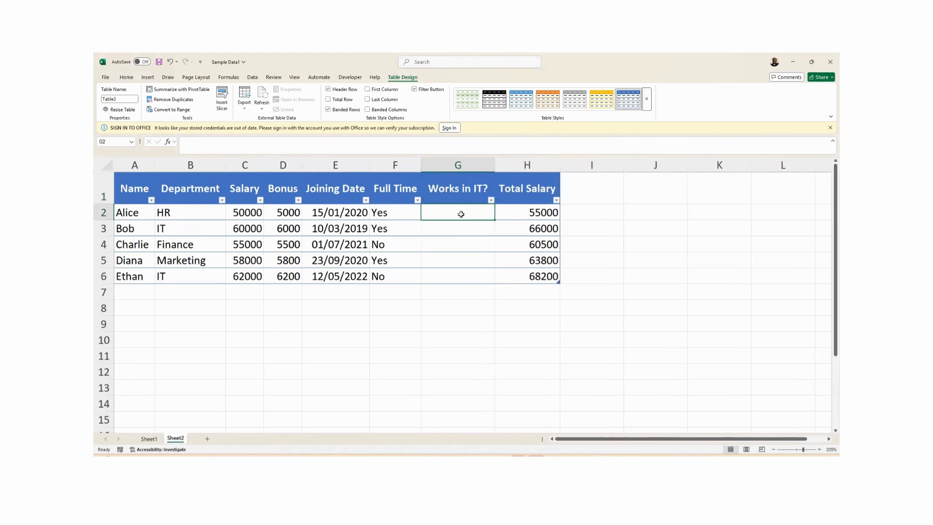
double_click(104, 204)
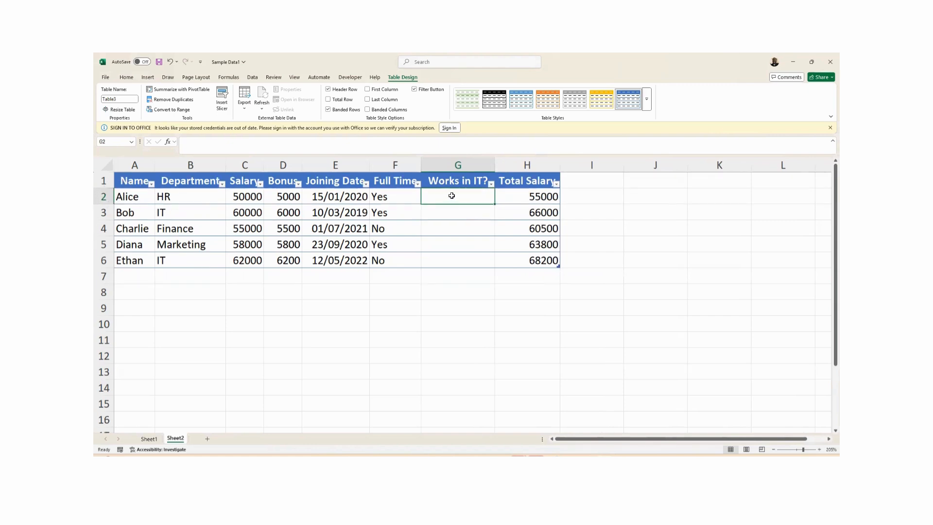
text(=)
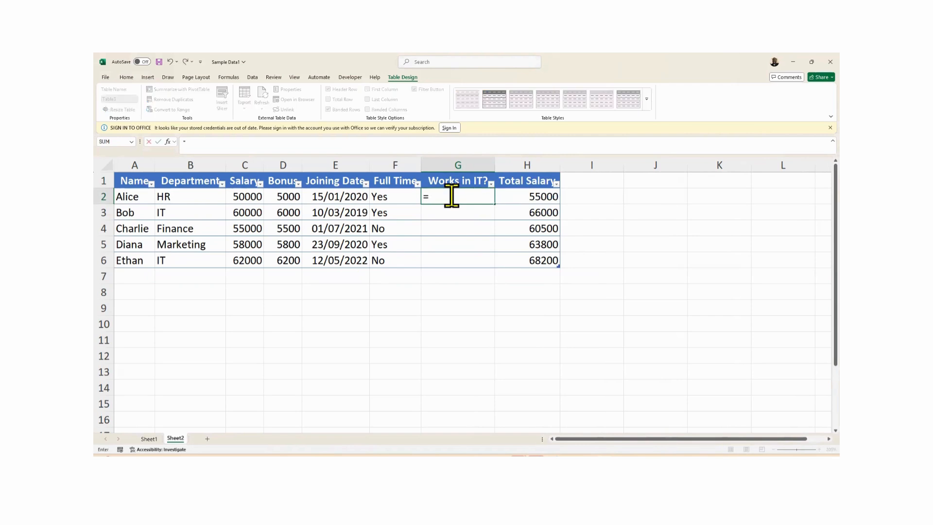
text(if)
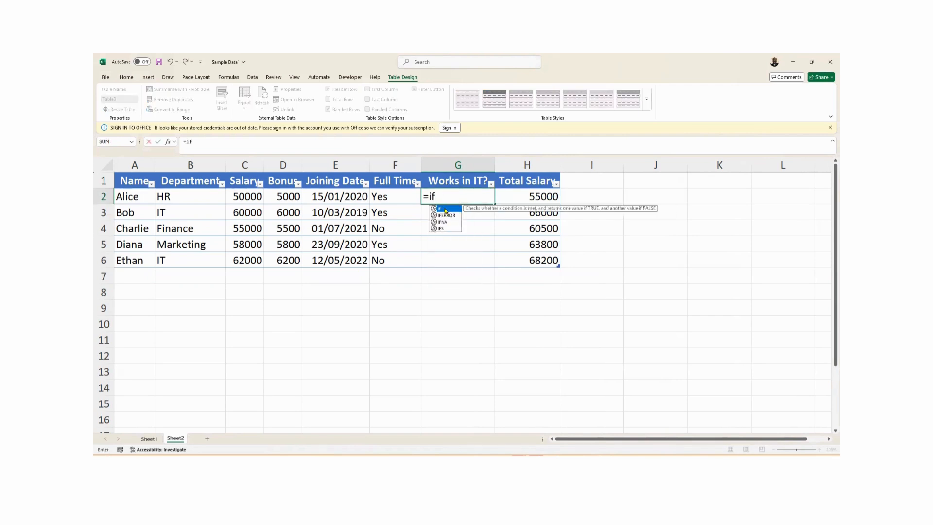
double_click(443, 209)
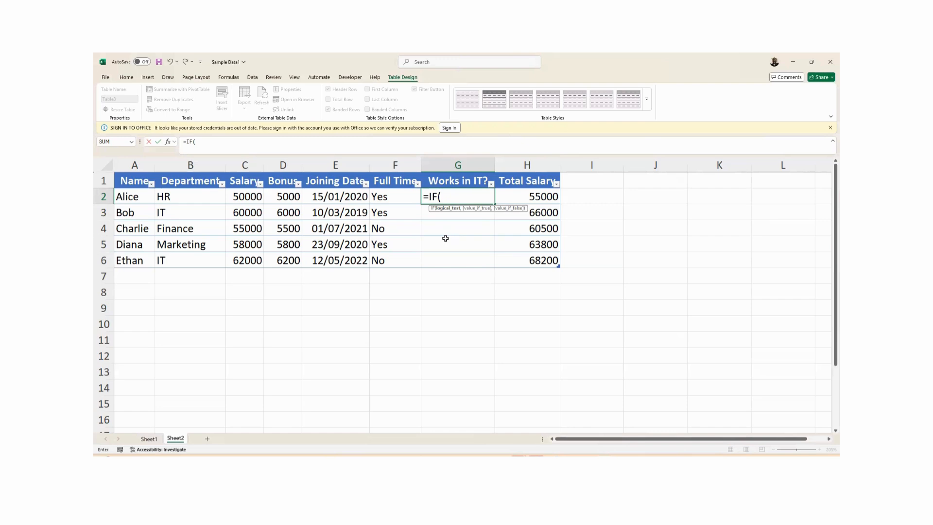
click(193, 196)
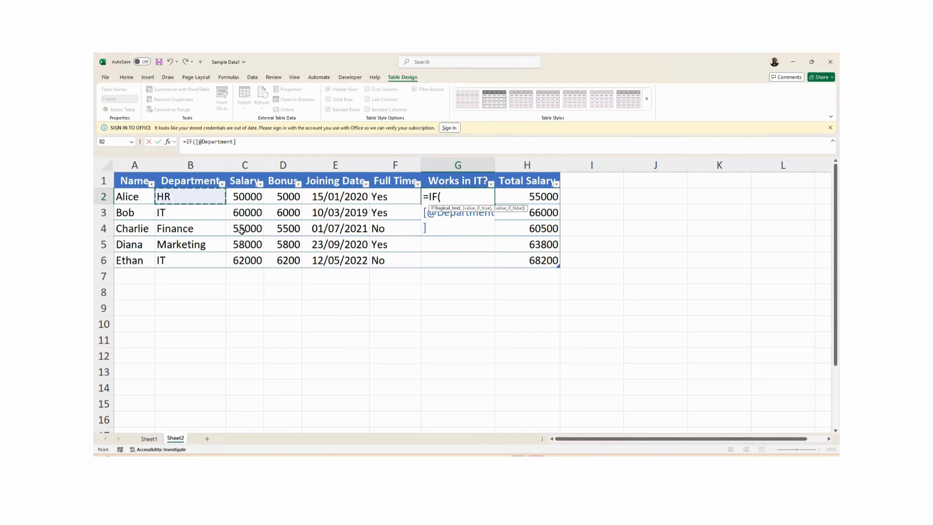
click(279, 148)
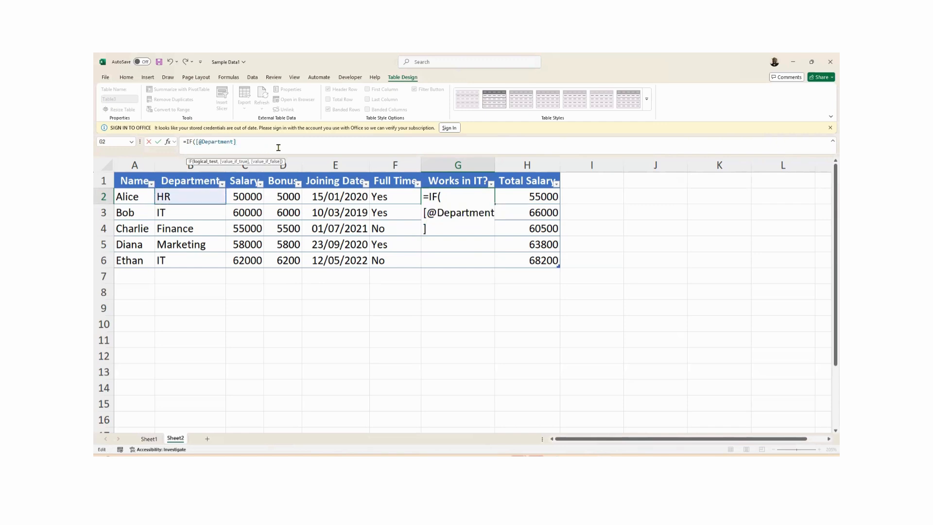
text(=)
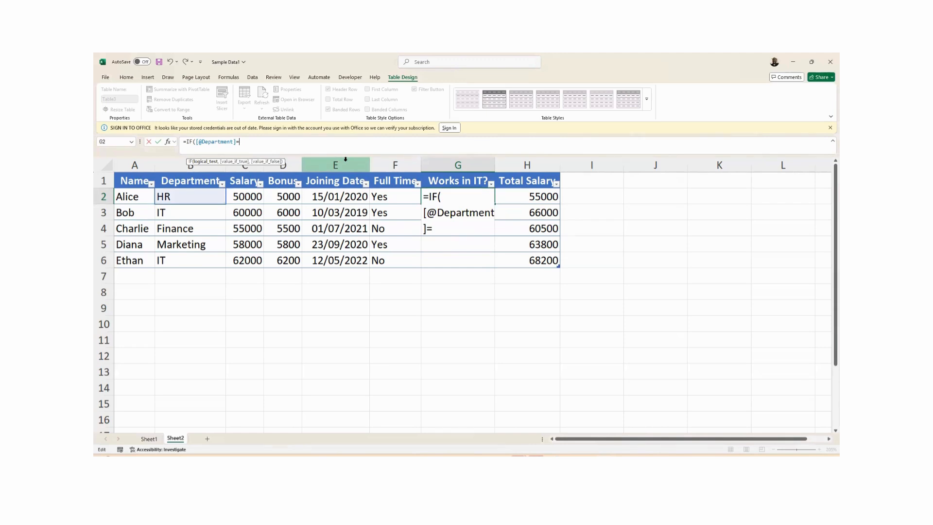
text("IT",)
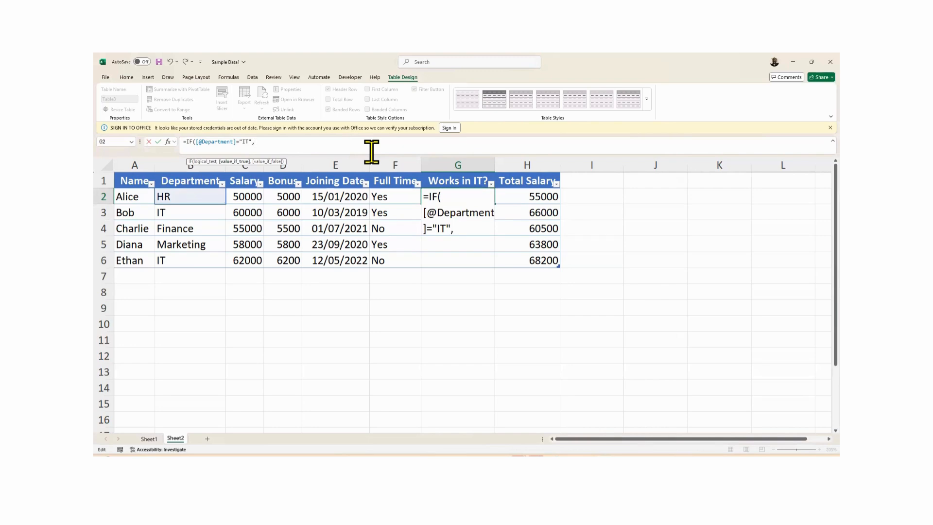
text("YES","NO)
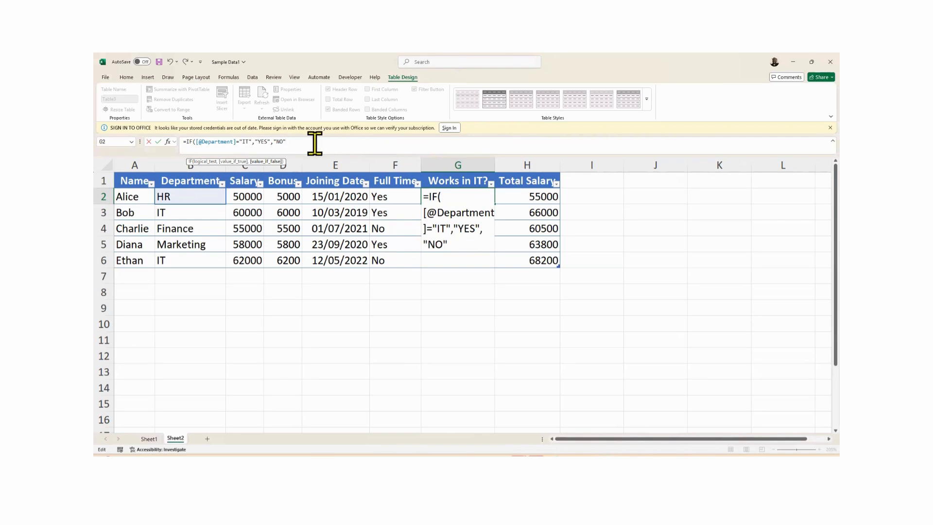
Step: Move the unfinished IF formula text from cell G2 to cell D9 and enlarge the view to read it
drag(312, 141, 179, 141)
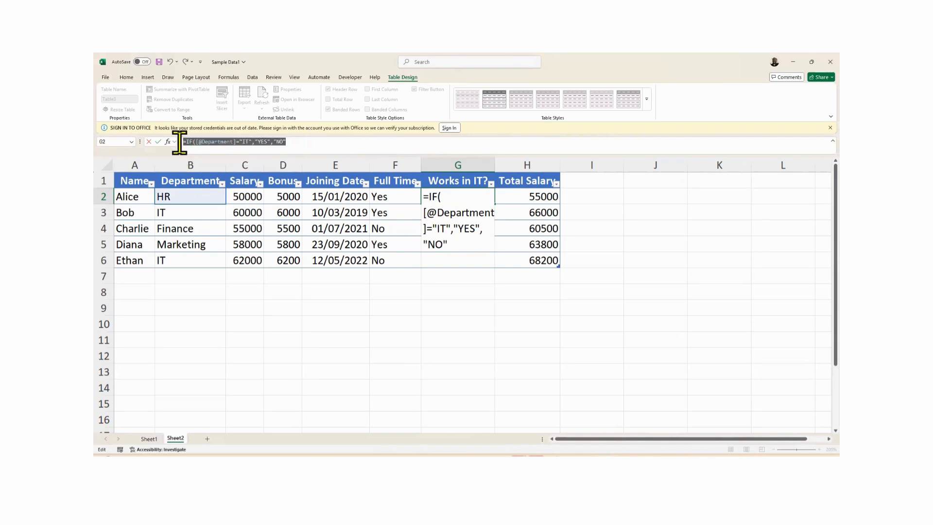
click(280, 310)
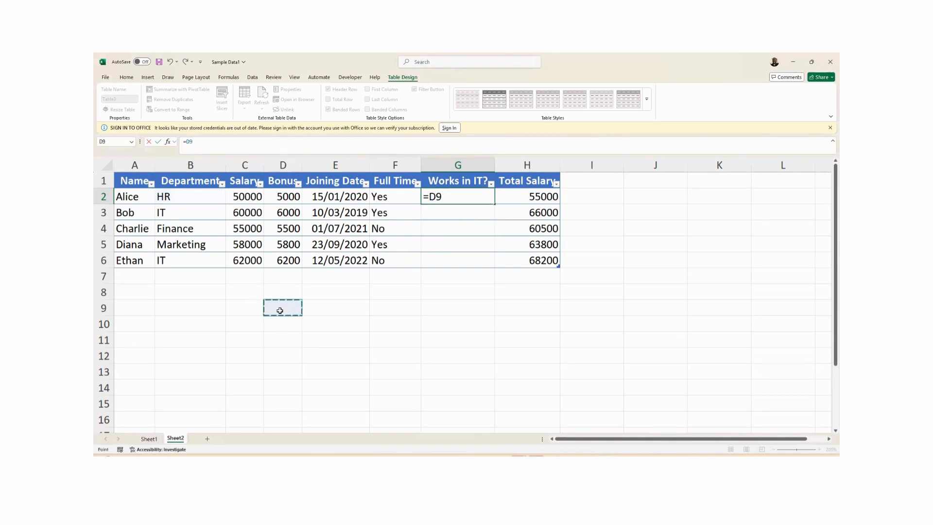
key(Escape)
click(279, 310)
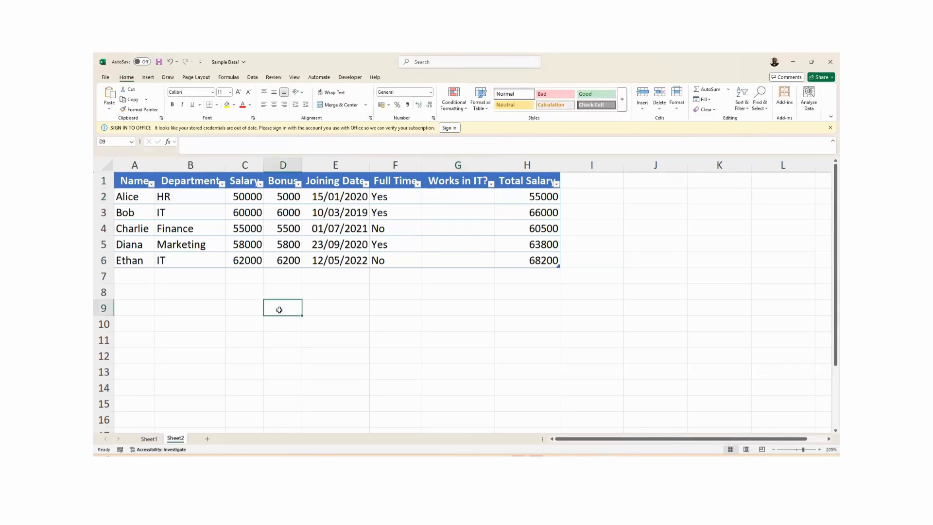
key(ctrl+v)
scroll(305, 316, up, 1)
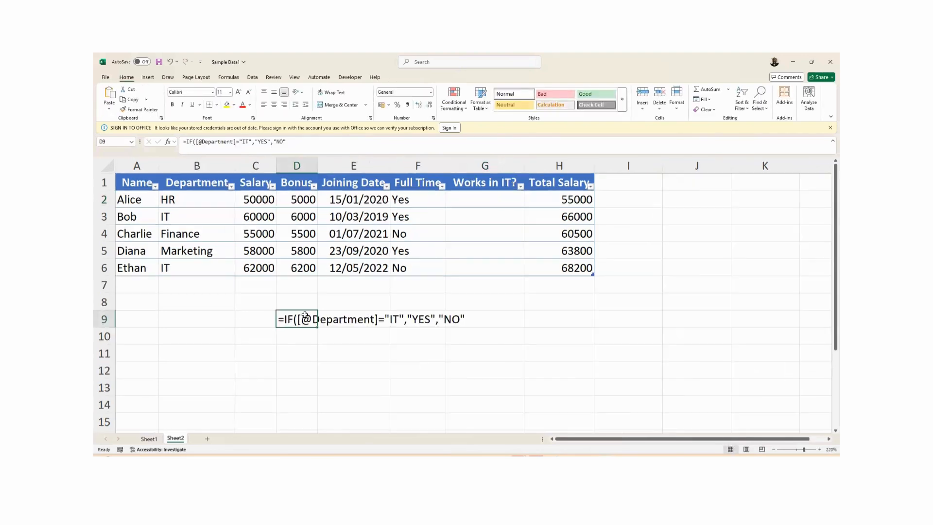
scroll(305, 316, up, 2)
scroll(345, 341, down, 2)
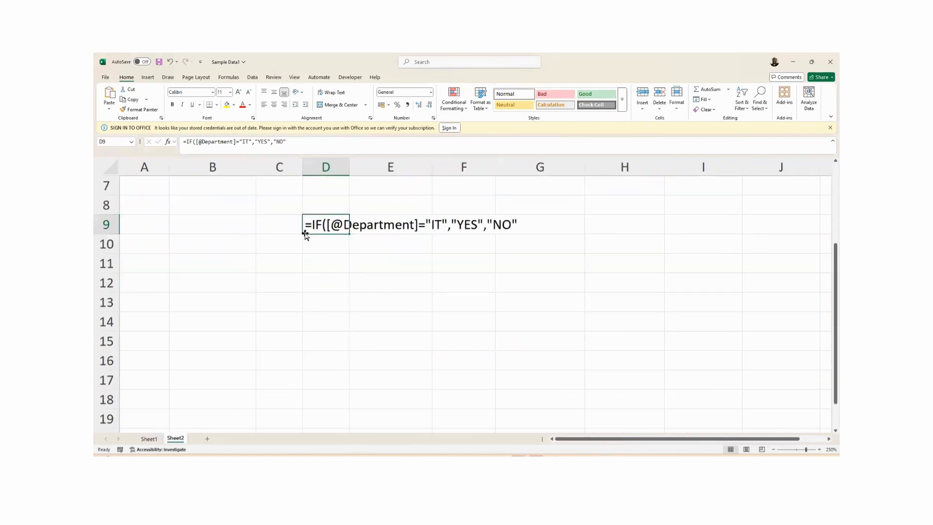
scroll(340, 246, up, 2)
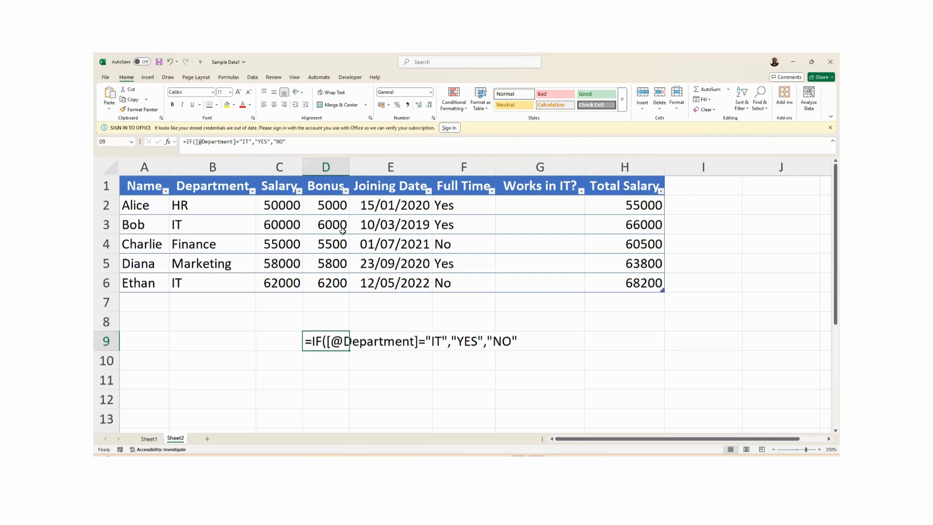
key(F2)
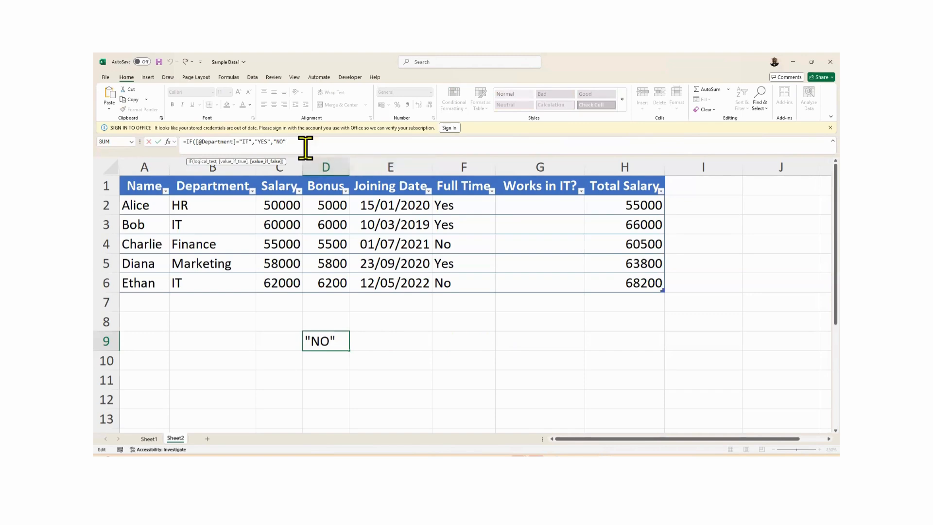
drag(305, 148, 167, 145)
key(ctrl+c)
key(Escape)
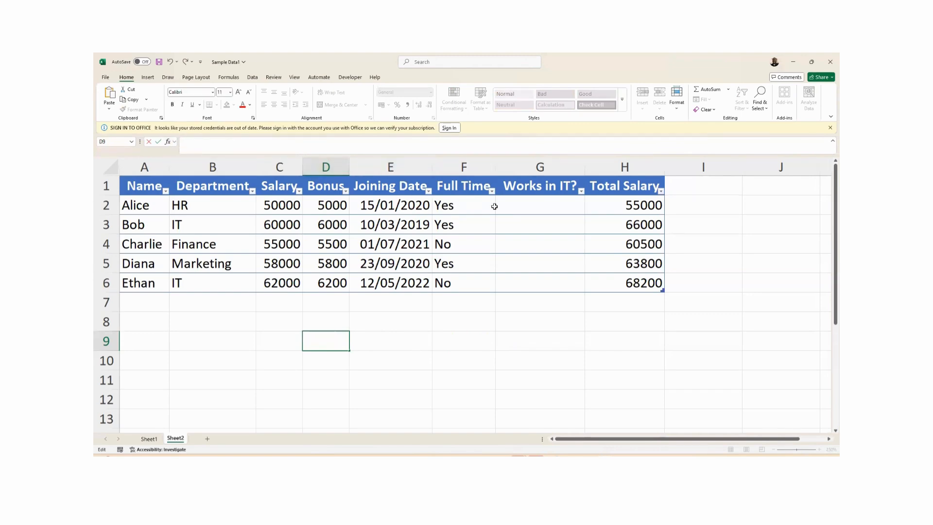
click(512, 204)
key(ctrl+v)
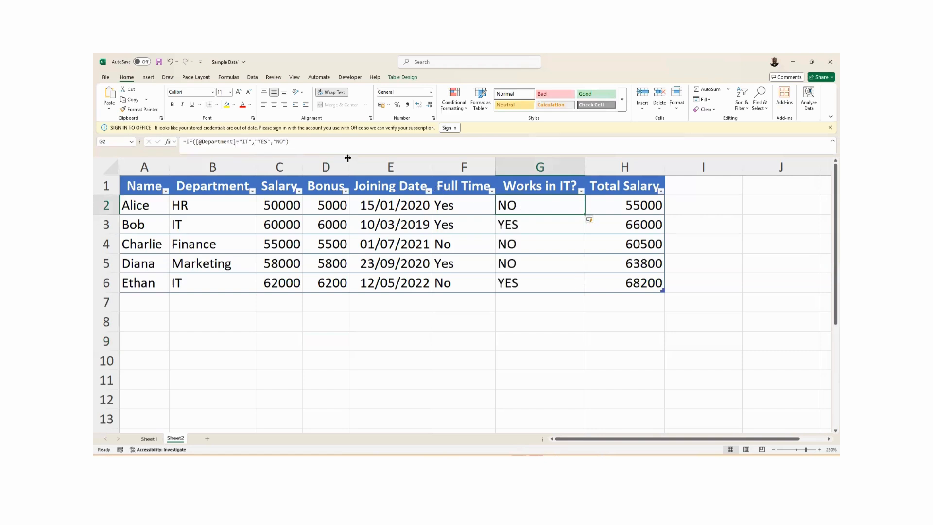
Step: Clear the IF formulas from cells G2:G6 of the Works in IT? column
drag(314, 145, 182, 142)
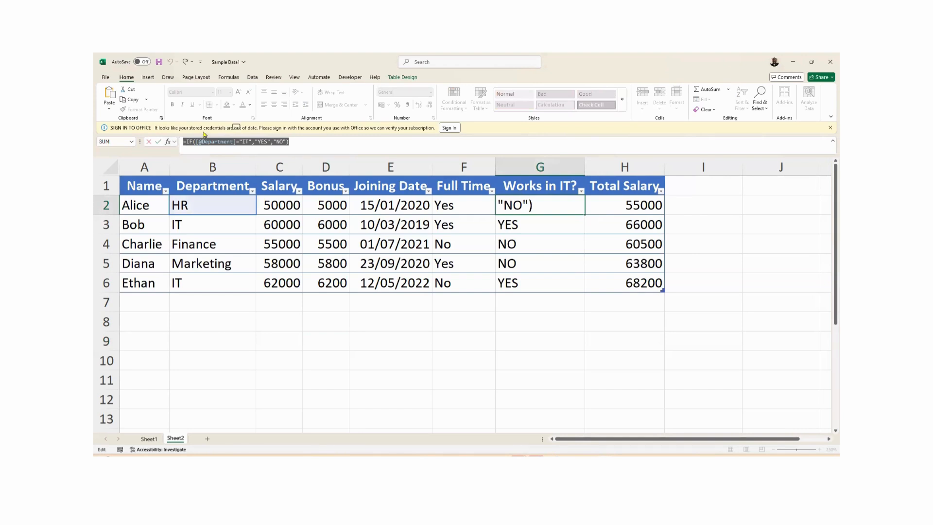
key(BackSpace)
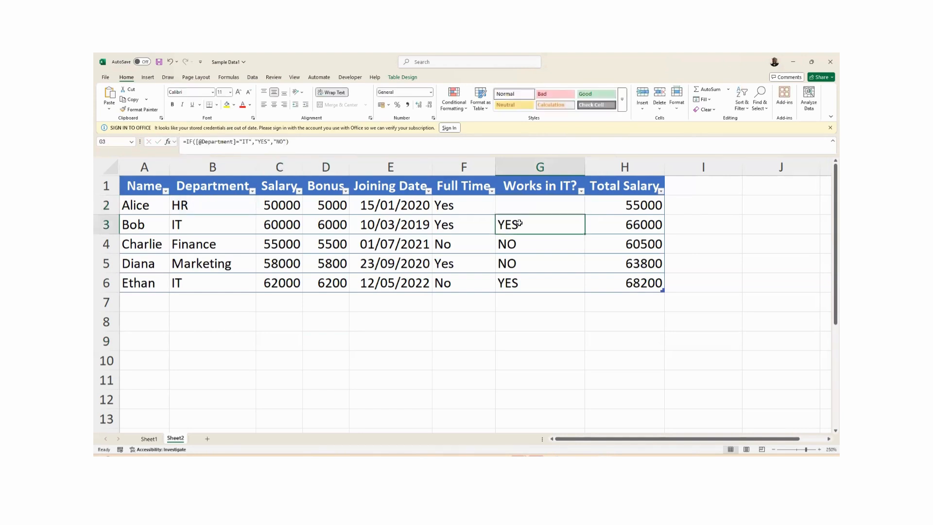
double_click(518, 223)
drag(518, 222, 528, 279)
drag(517, 225, 520, 287)
key(Delete)
click(517, 204)
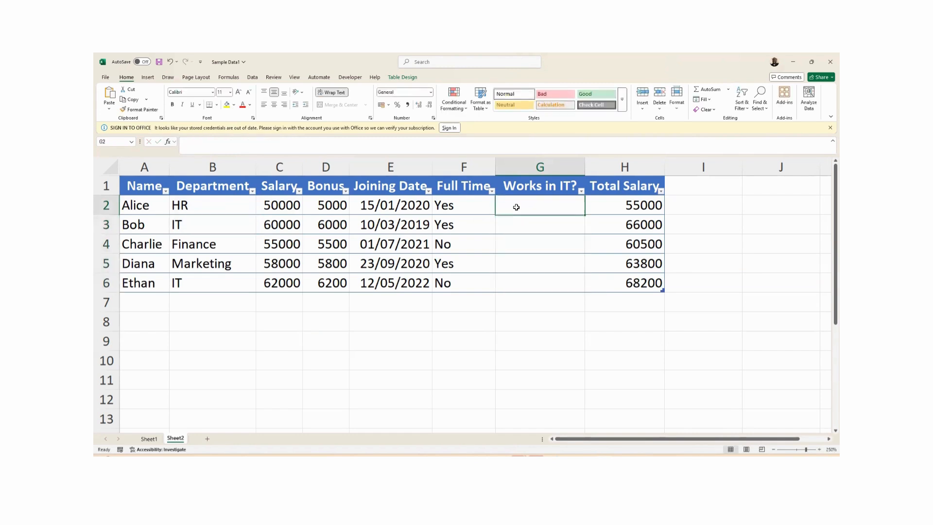
click(272, 152)
text(=)
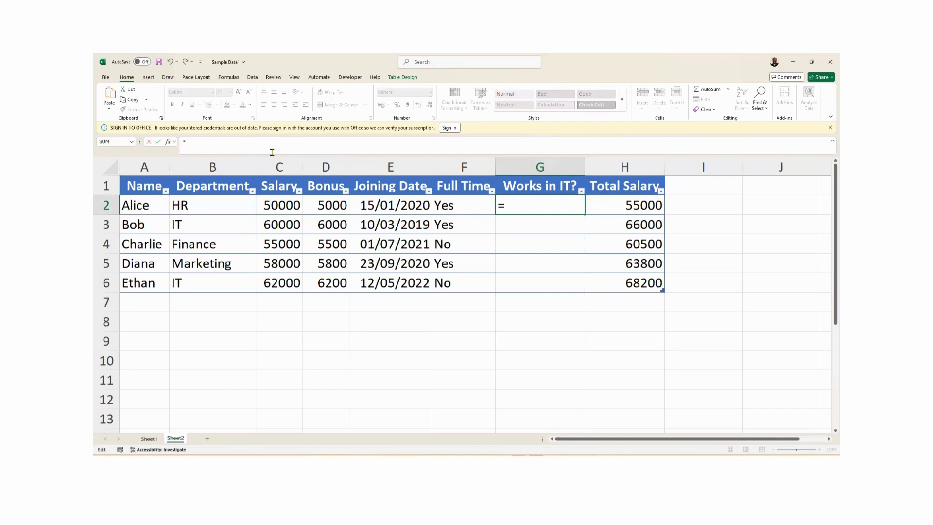
text(if)
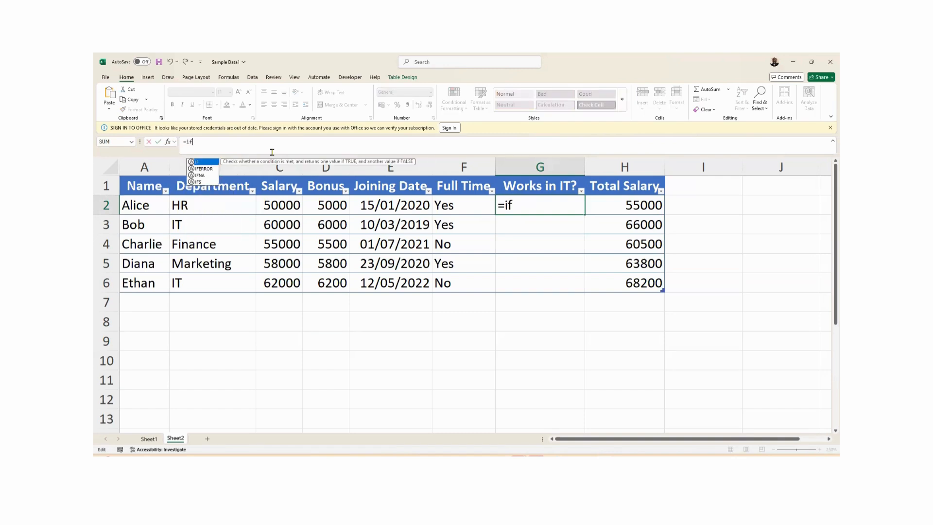
double_click(198, 163)
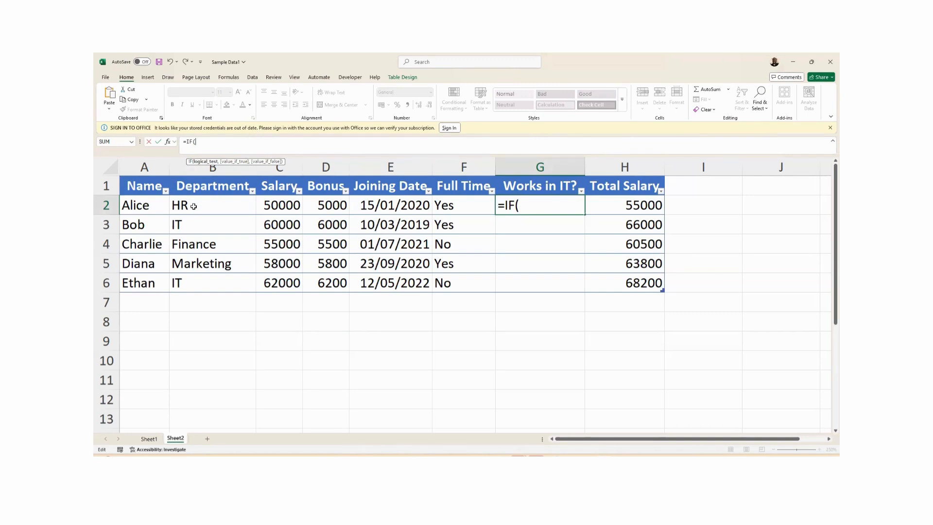
click(209, 206)
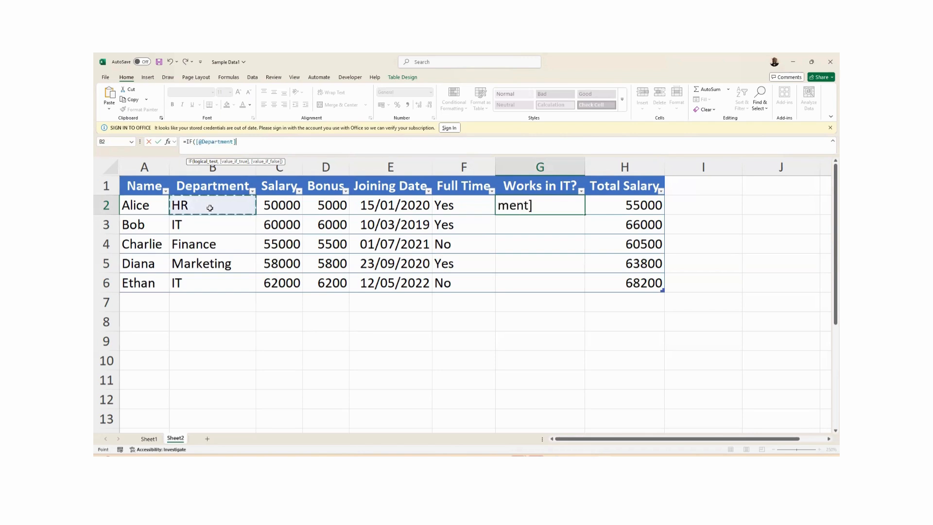
text(=)
text(T",)
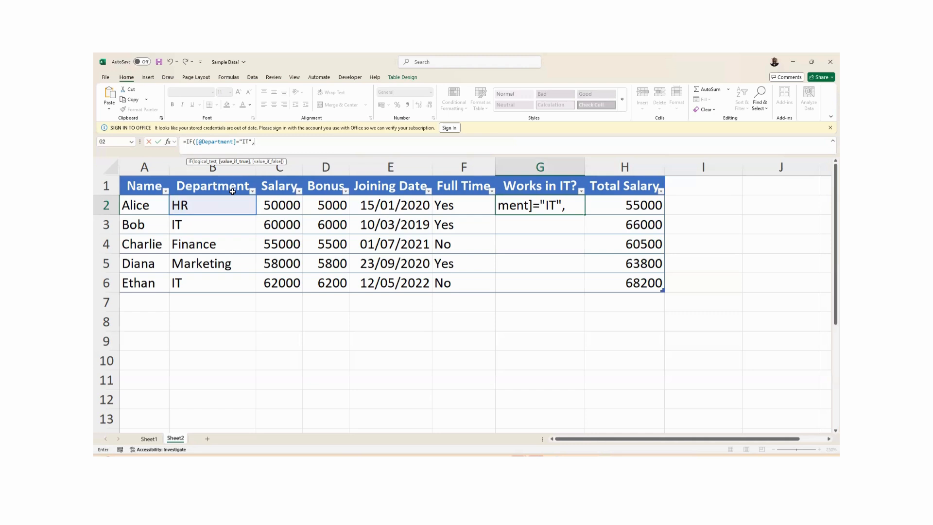
Step: Add "Good guys" as the true result and "Need Training" as the false result of the IF formula in G2
text("Good guys)
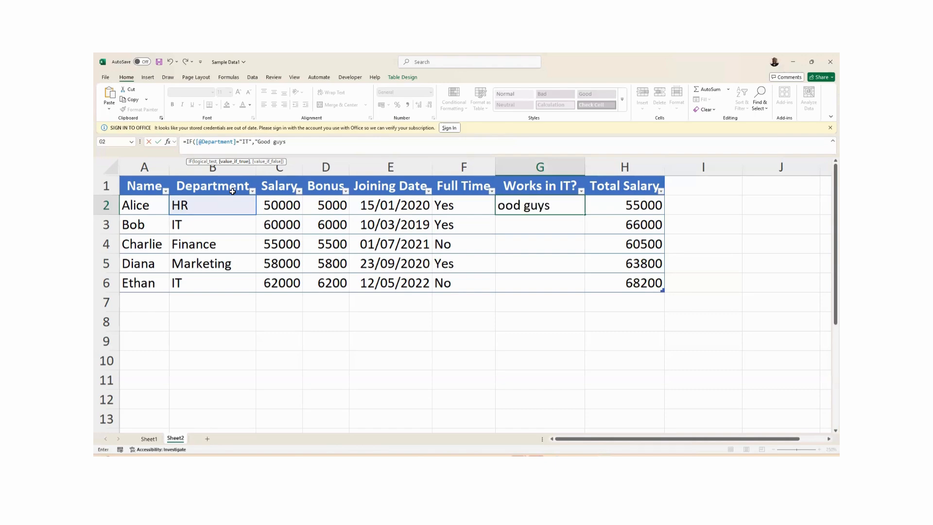
text(",)
text(Ne)
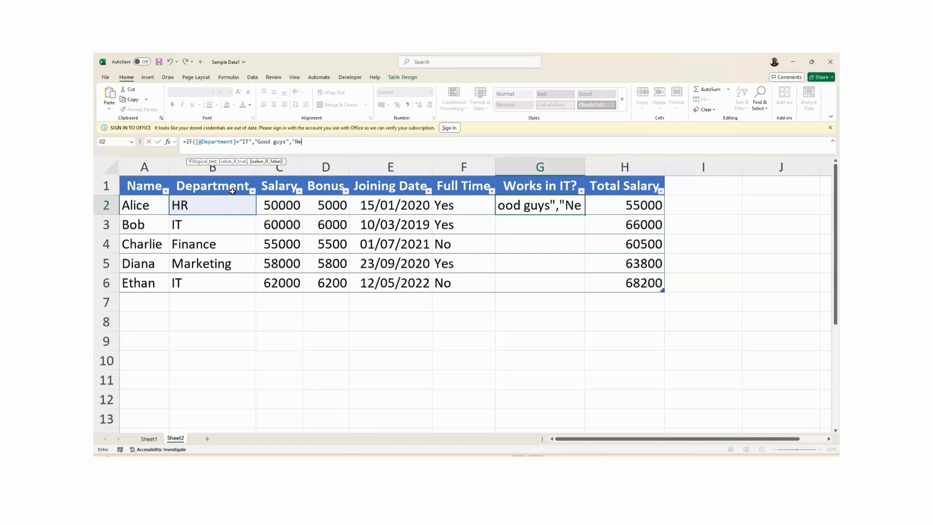
text(ed Training)
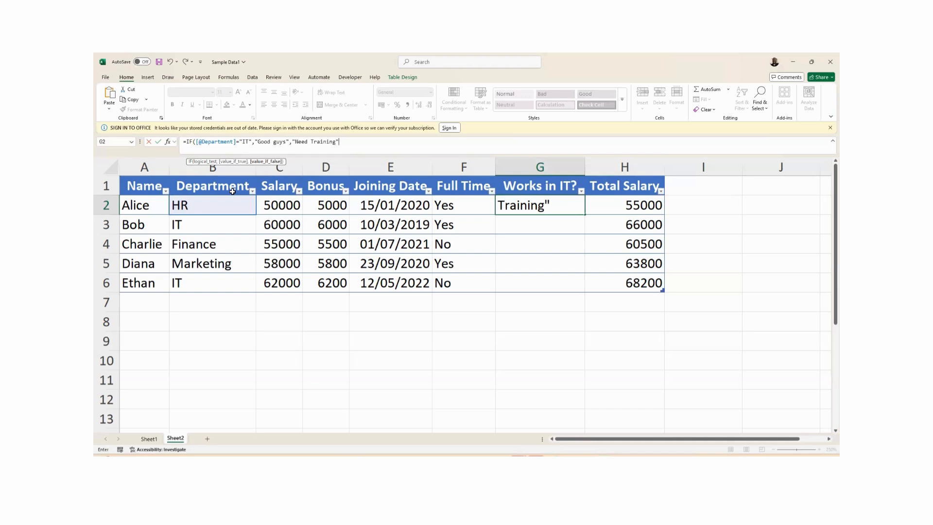
key(BackSpace)
key(BackSpace)
key(BackSpace)
key(BackSpace)
key(BackSpace)
key(BackSpace)
key(BackSpace)
key(BackSpace)
key(BackSpace)
key(BackSpace)
key(BackSpace)
key(BackSpace)
key(BackSpace)
key(BackSpace)
key(BackSpace)
key(BackSpace)
key(BackSpace)
key(BackSpace)
key(BackSpace)
key(BackSpace)
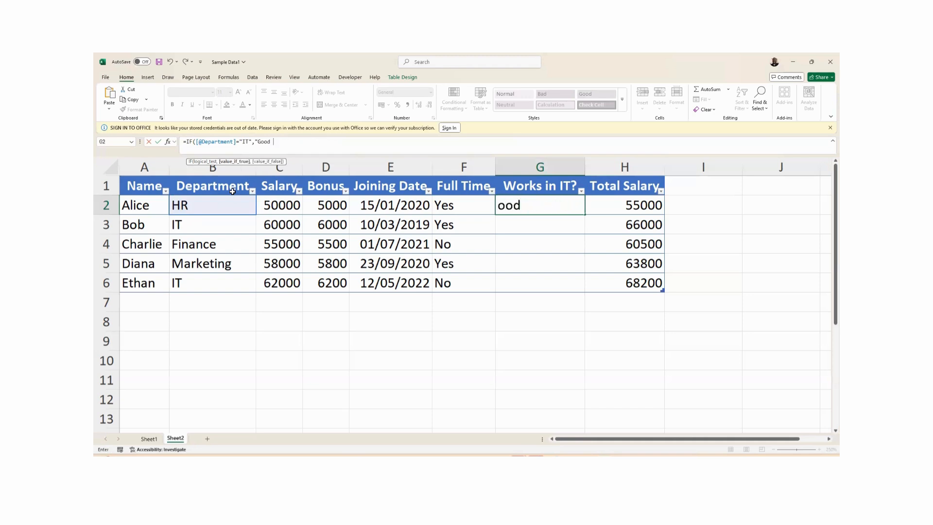
key(BackSpace)
key(BackSpace)
key(BackSpace)
key(BackSpace)
key(BackSpace)
text(Yes", "No)
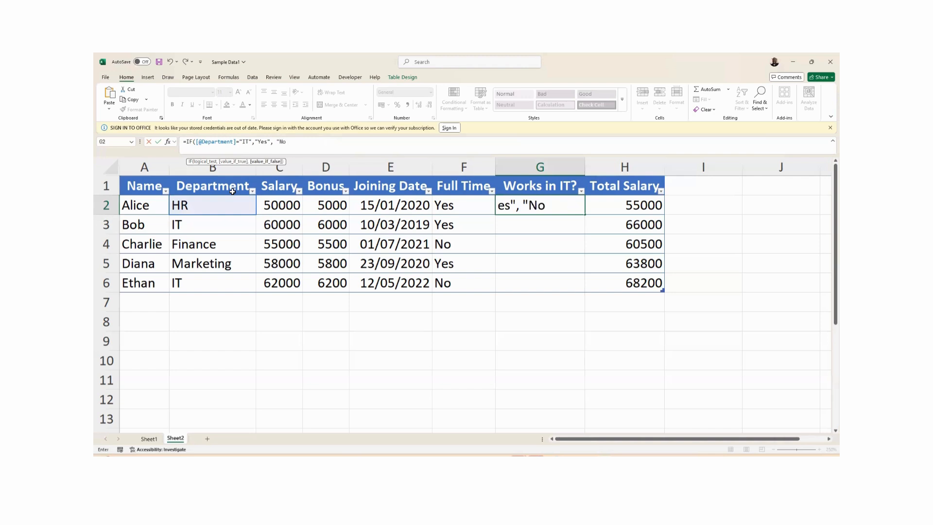
text("))
key(Return)
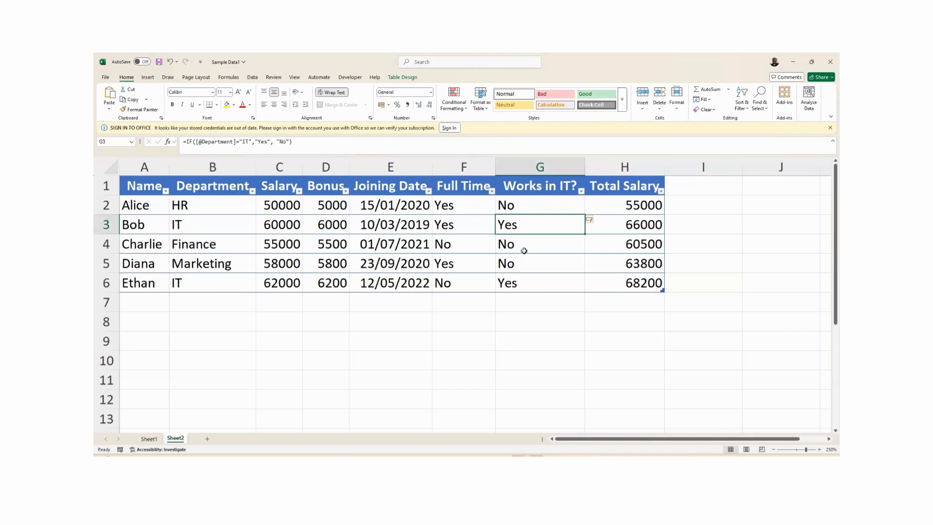
Step: Filter the Works in IT? column to show only the Yes rows and restore all rows by reselecting every value
click(582, 191)
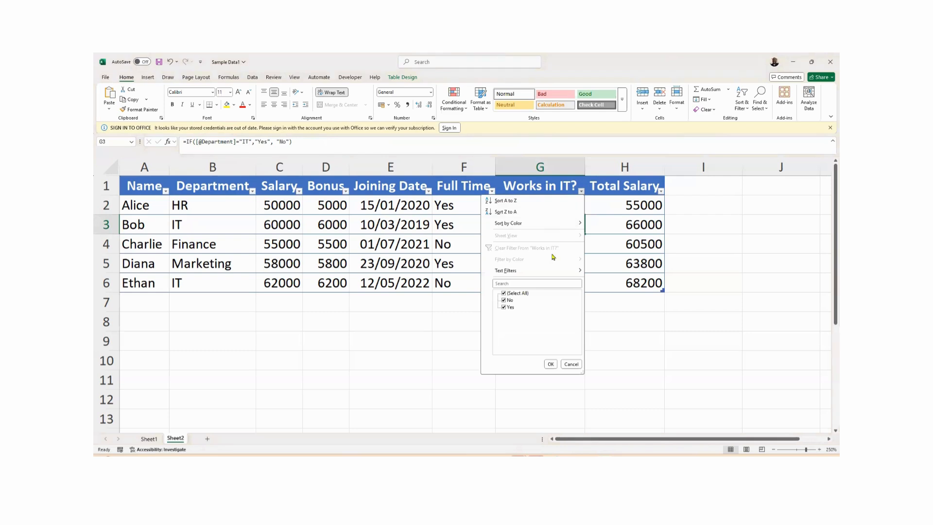
click(505, 300)
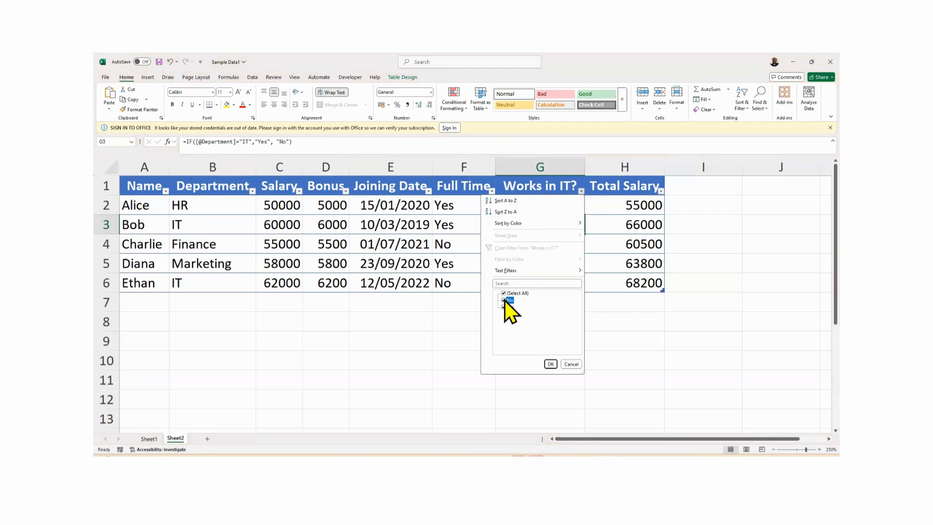
click(550, 364)
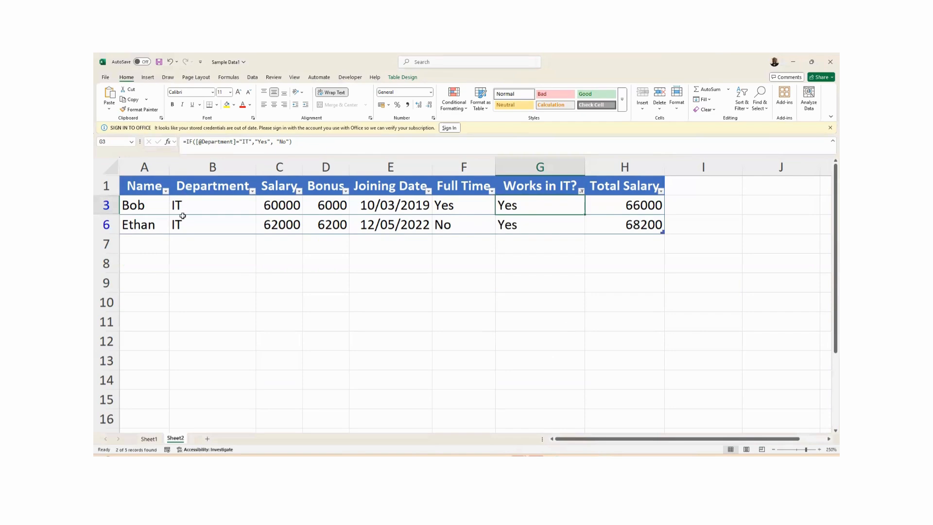
click(582, 192)
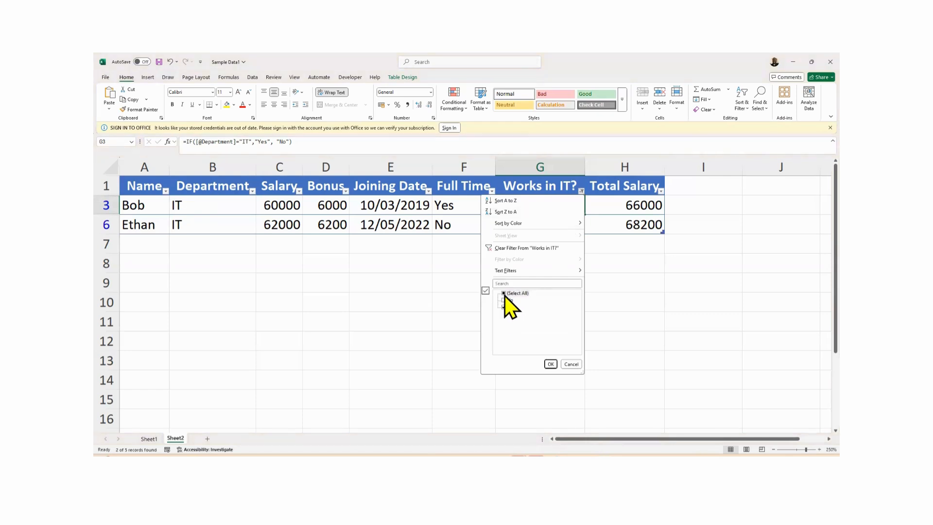
click(548, 364)
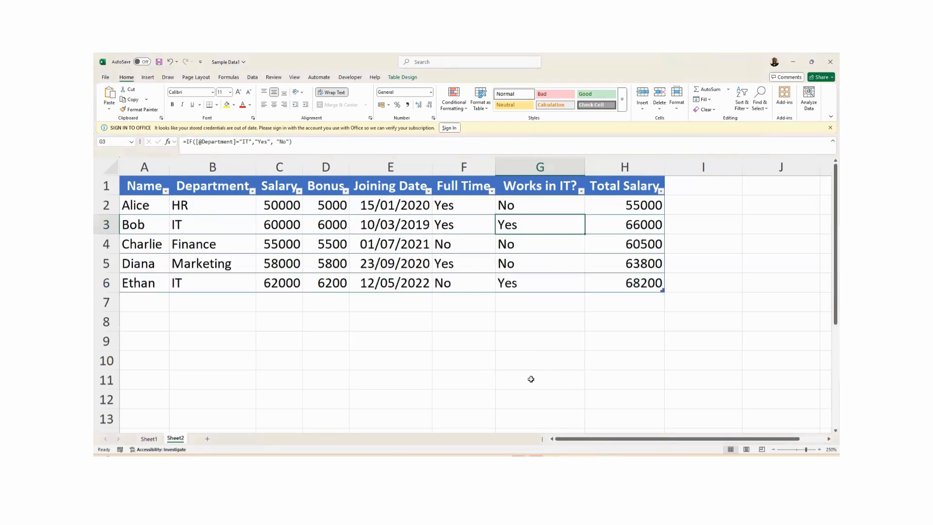